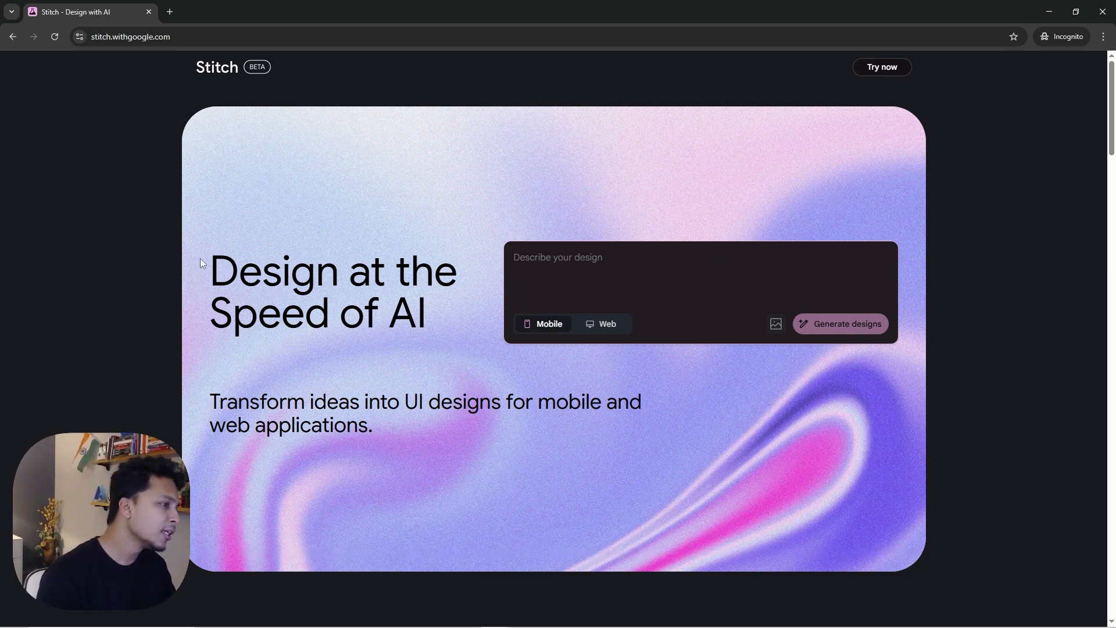
# Try out the landing page's design prompt with the test text "dgfkjdls" and set the design type to Web.
pyautogui.moveTo(200, 262); pyautogui.dragTo(395, 317)
pyautogui.click(614, 268)
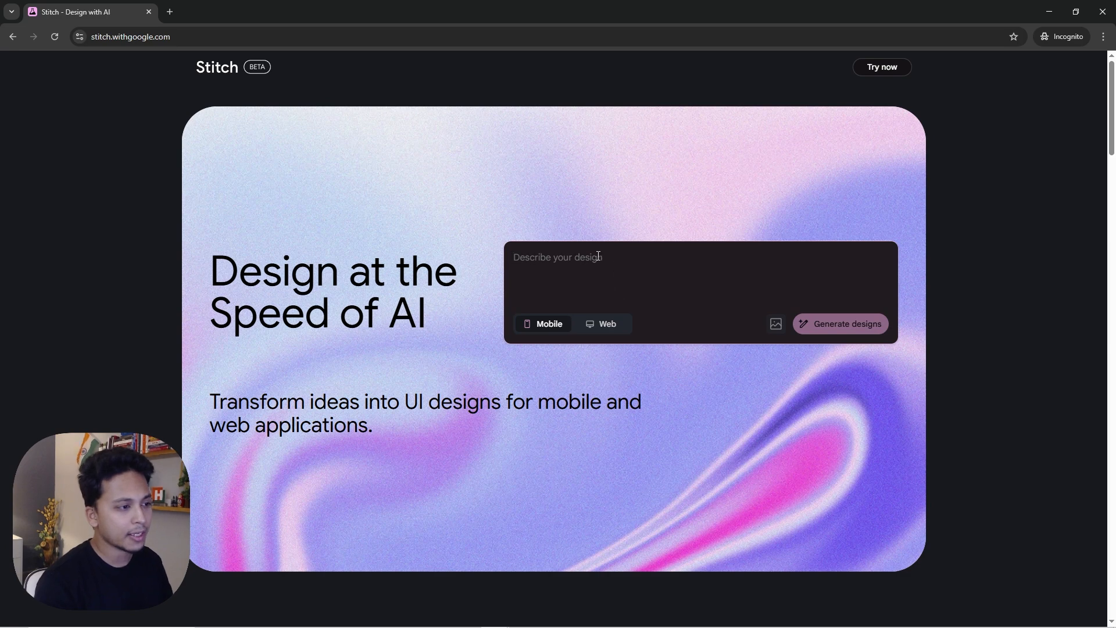
pyautogui.write('dgfkjdls')
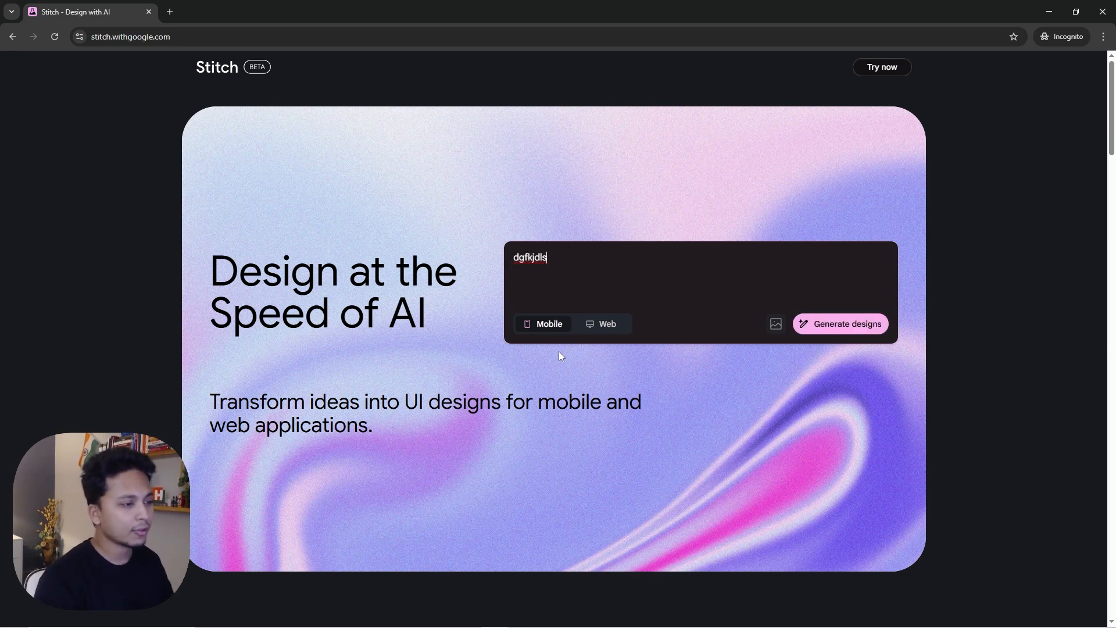
pyautogui.click(602, 324)
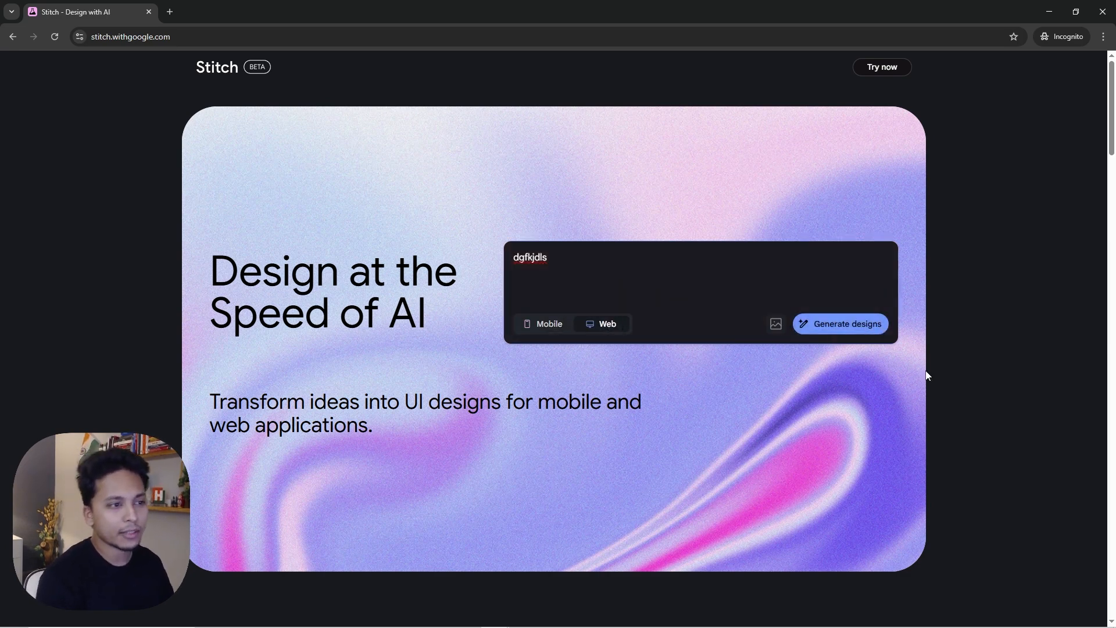
# Look through the landing page's example designs, feature highlights and availability section down to the frequently asked questions.
pyautogui.scroll(-10, 922, 355)
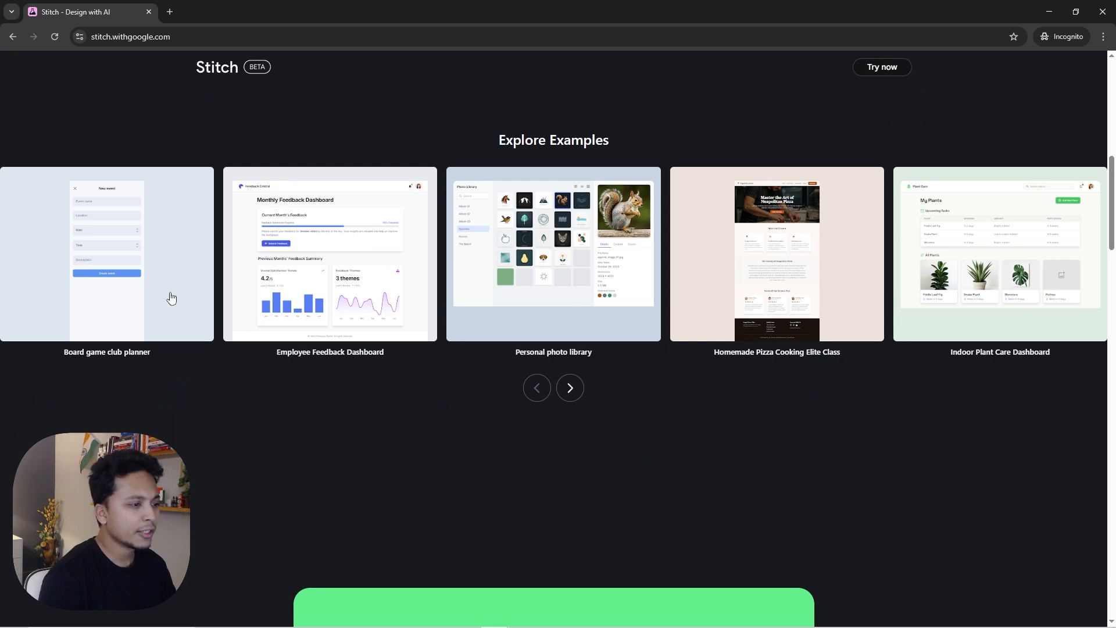
pyautogui.scroll(-7, 752, 349)
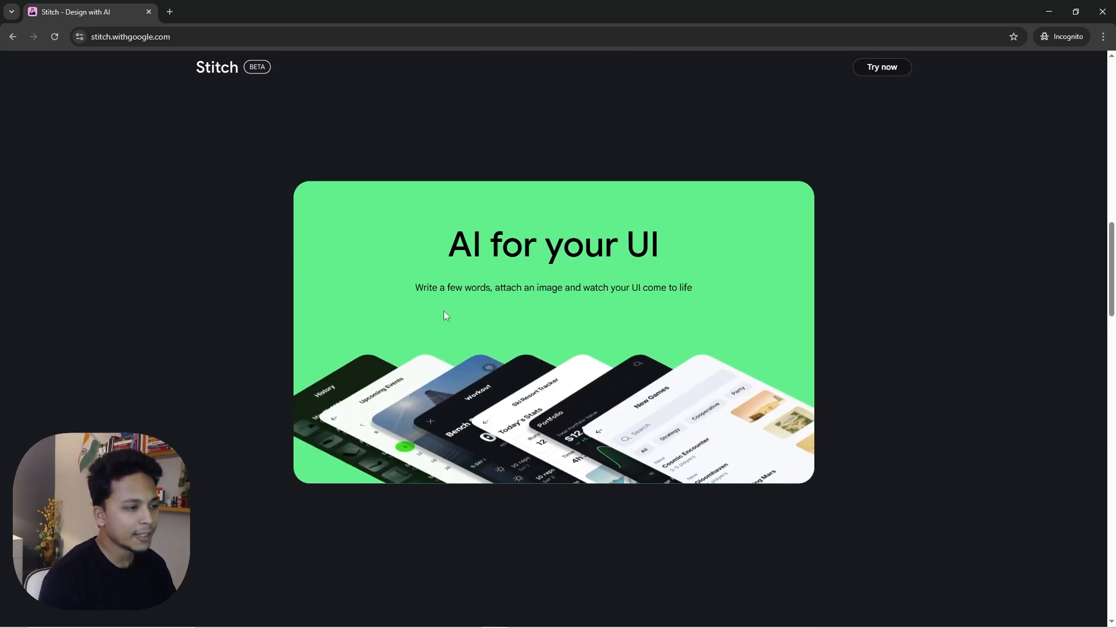
pyautogui.scroll(-8, 667, 286)
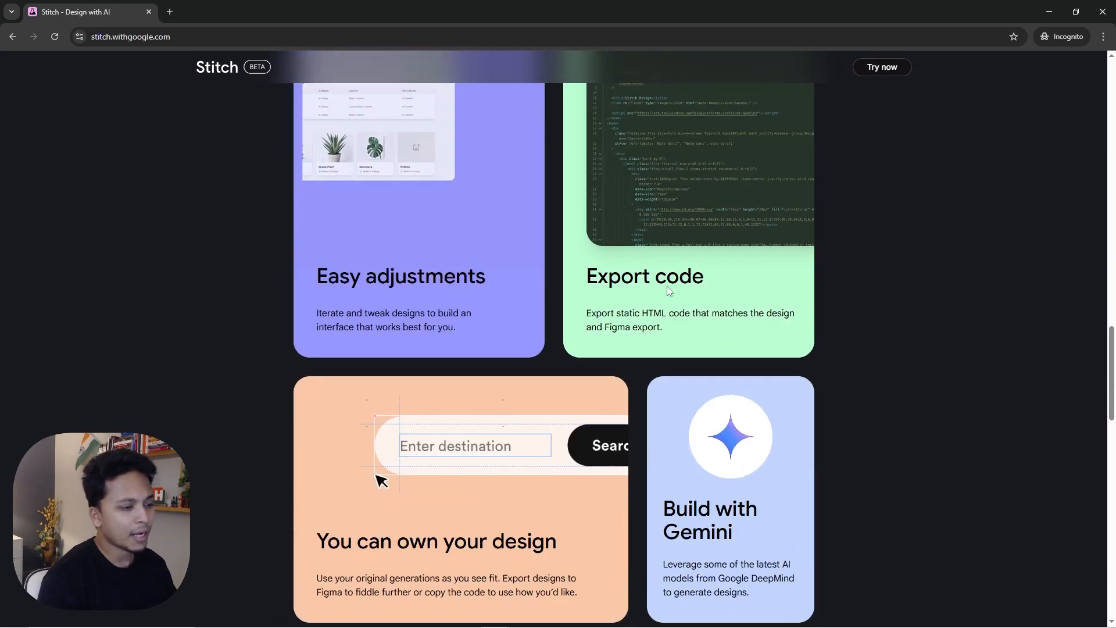
pyautogui.scroll(-3, 667, 289)
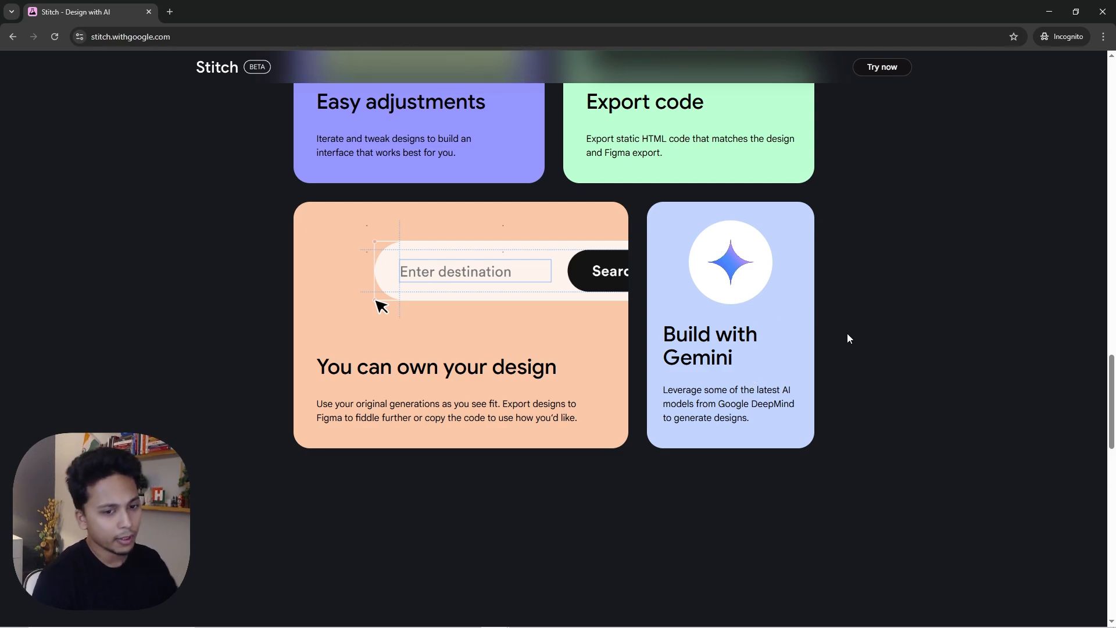
pyautogui.scroll(-10, 848, 339)
pyautogui.scroll(3, 849, 337)
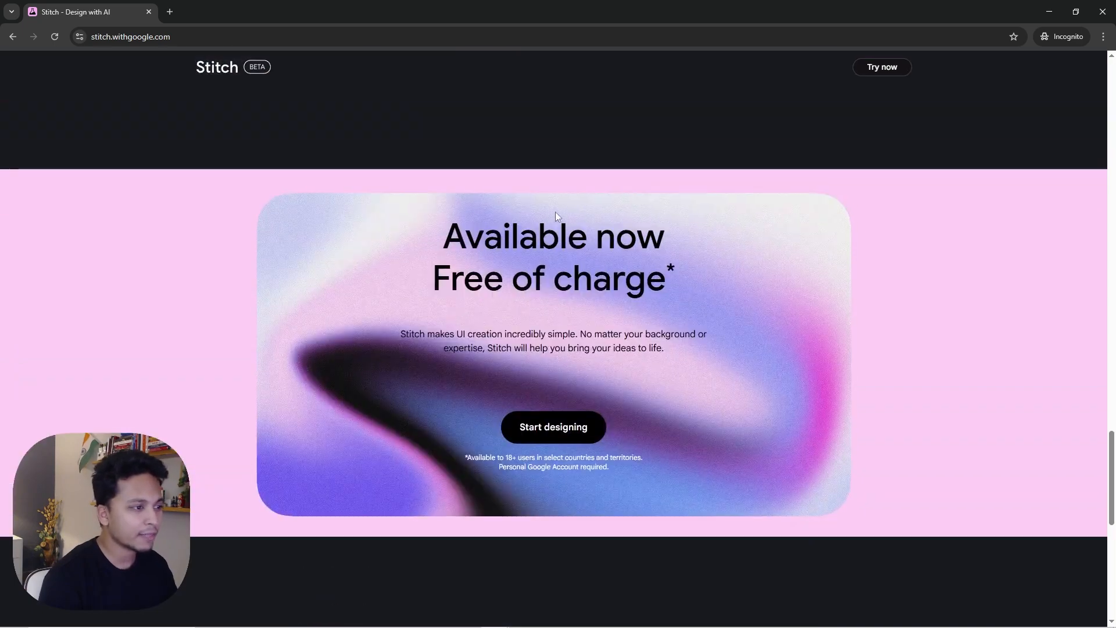
pyautogui.scroll(-8, 633, 236)
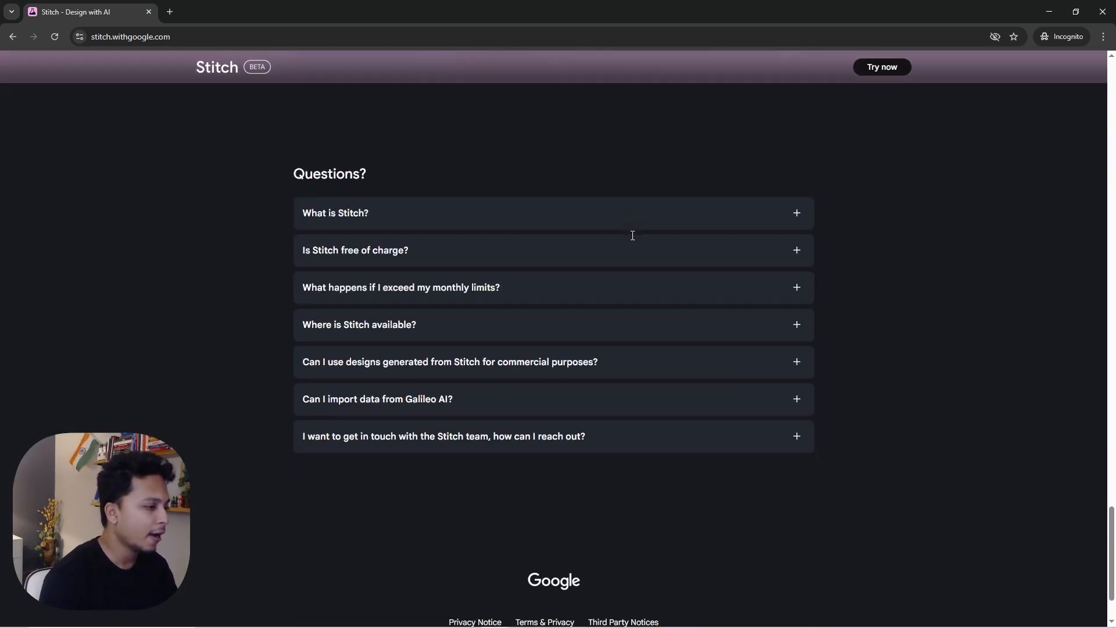
# Open the "Is Stitch free of charge?" answer and read the monthly generation allowances for Flash and Experimental modes.
pyautogui.click(378, 251)
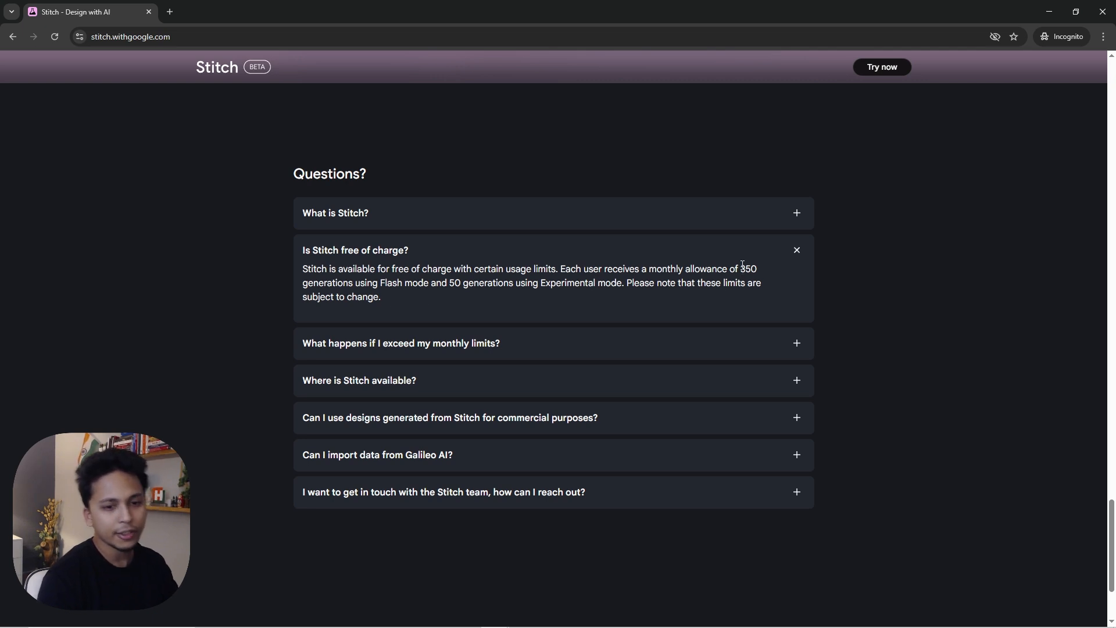
pyautogui.moveTo(742, 268)
pyautogui.mouseDown()
pyautogui.moveTo(539, 284)
pyautogui.moveTo(756, 271)
pyautogui.mouseUp()
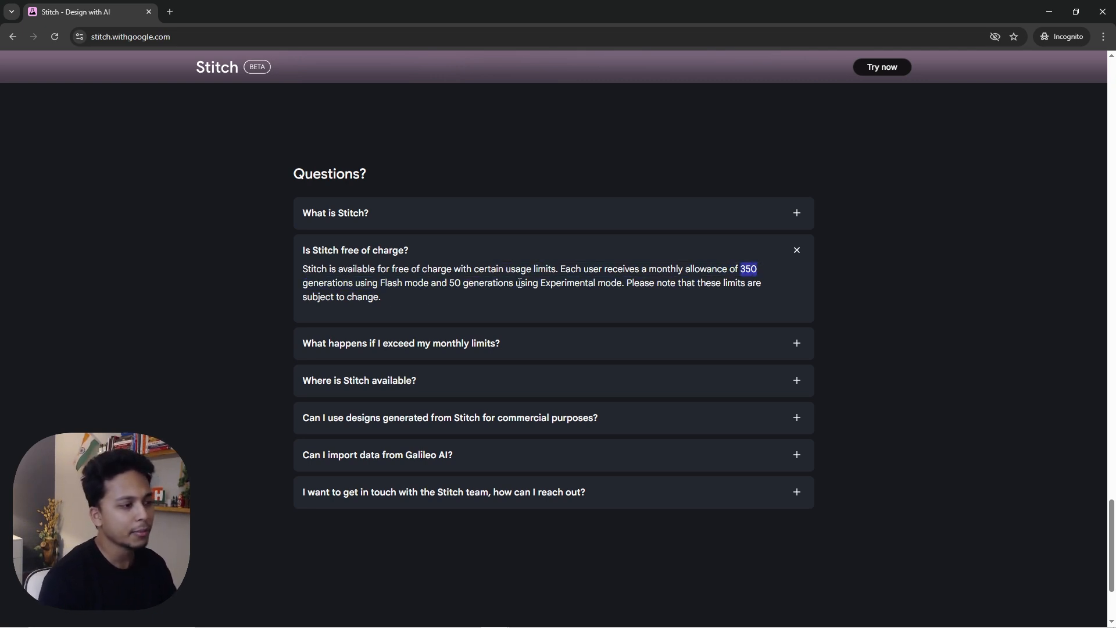
pyautogui.click(467, 284)
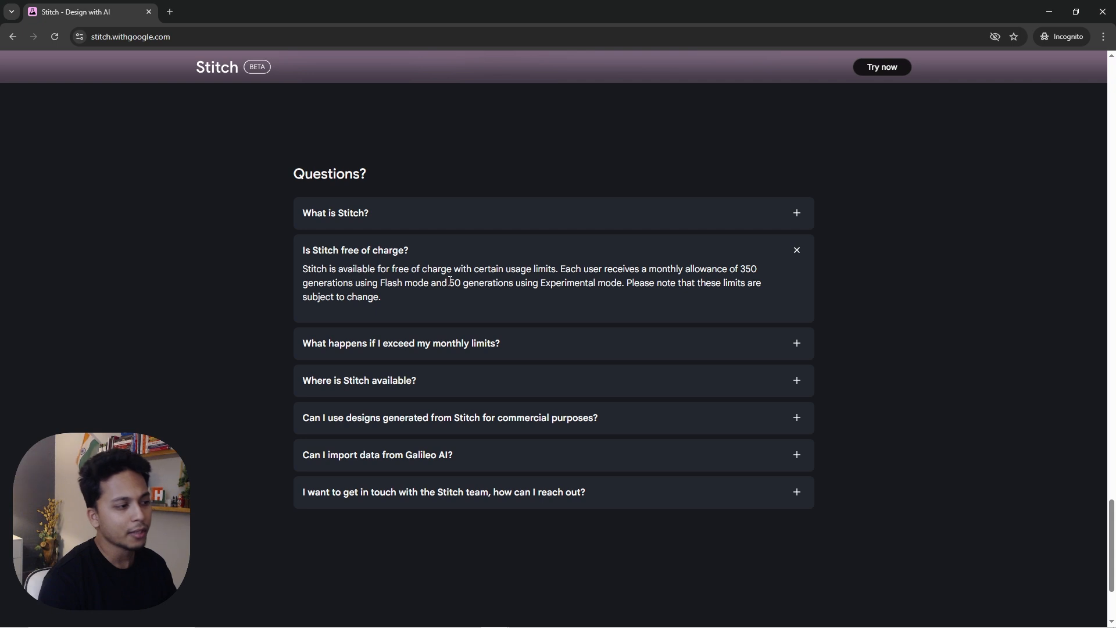
pyautogui.moveTo(450, 282); pyautogui.dragTo(506, 283)
pyautogui.click(520, 283)
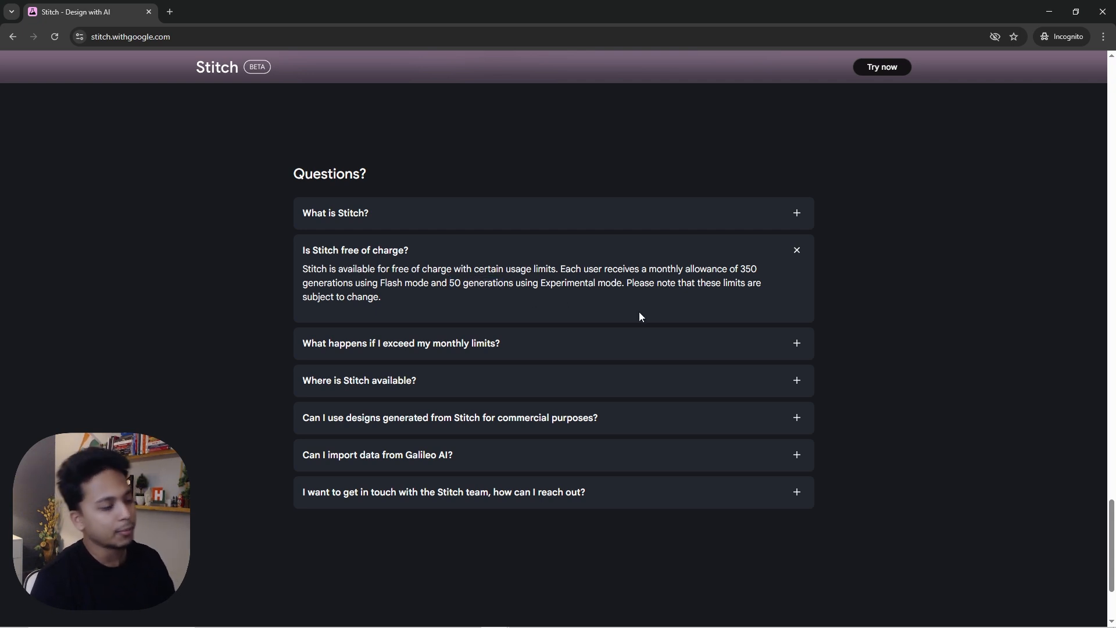
# Check the answer to "Can I import data from Galileo AI?" and collapse it again.
pyautogui.scroll(-2, 558, 349)
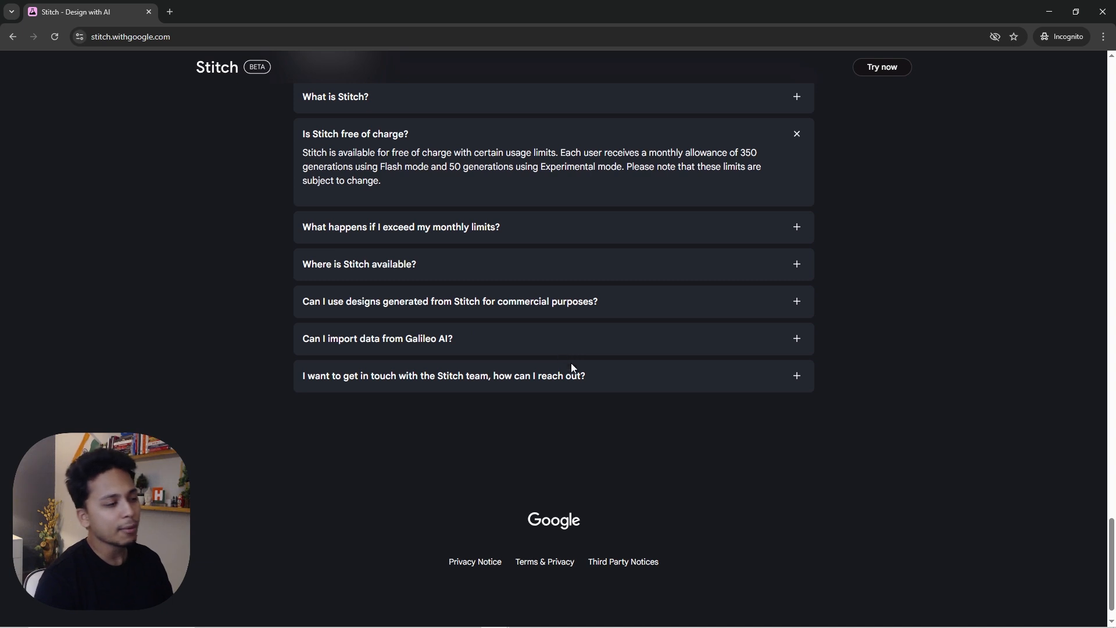
pyautogui.click(493, 345)
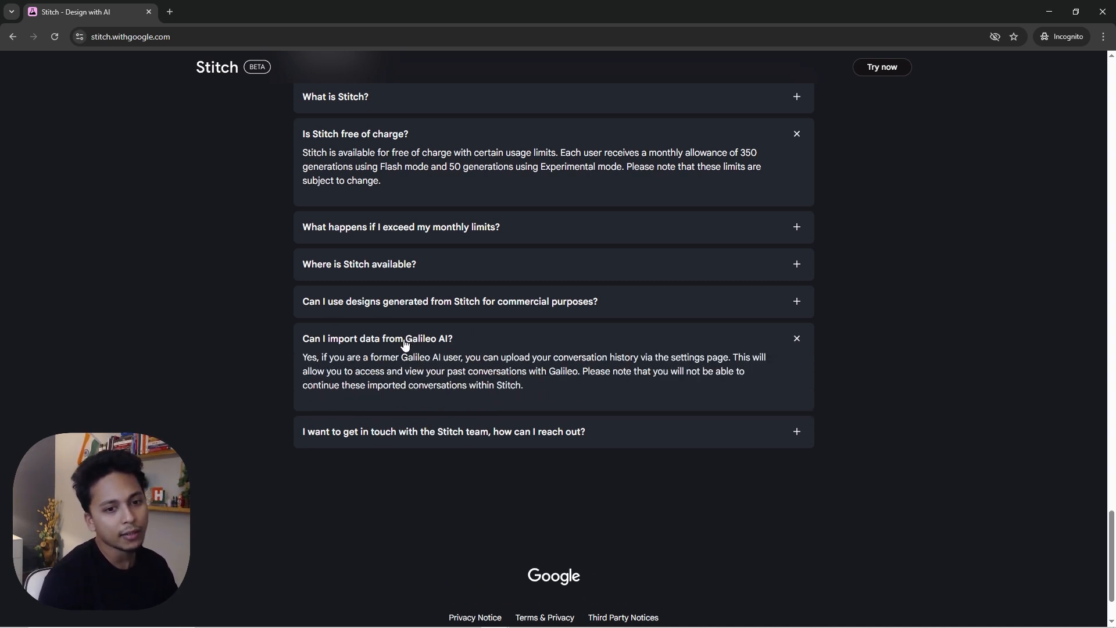
pyautogui.click(441, 342)
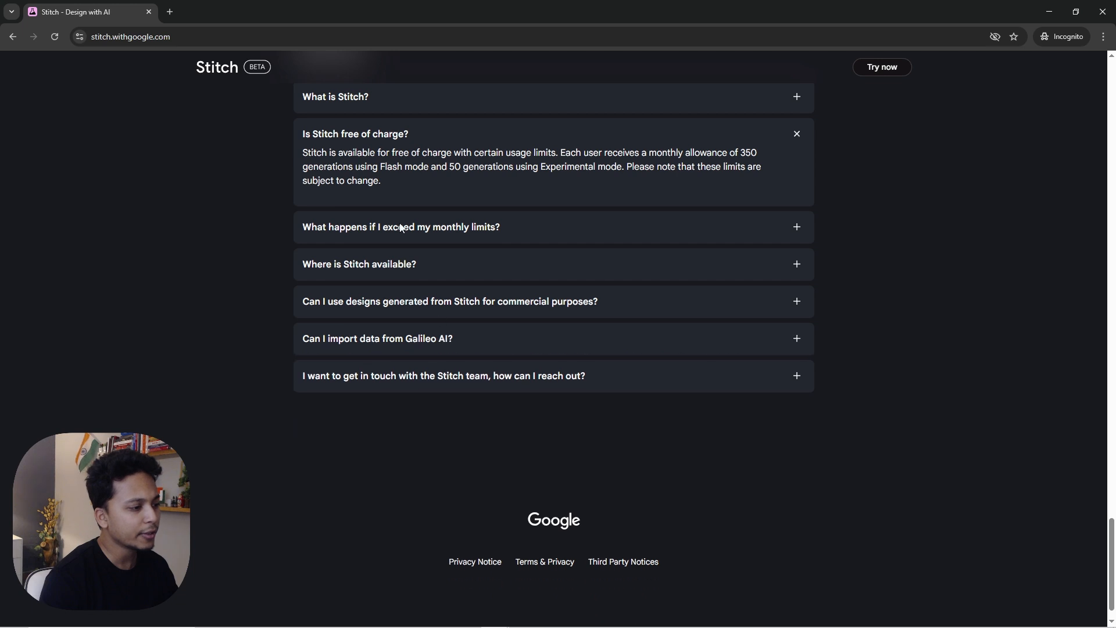
# Search Google for "galelio ai" in a new browser tab and open the Galileo AI website.
pyautogui.click(170, 12)
pyautogui.write('ga')
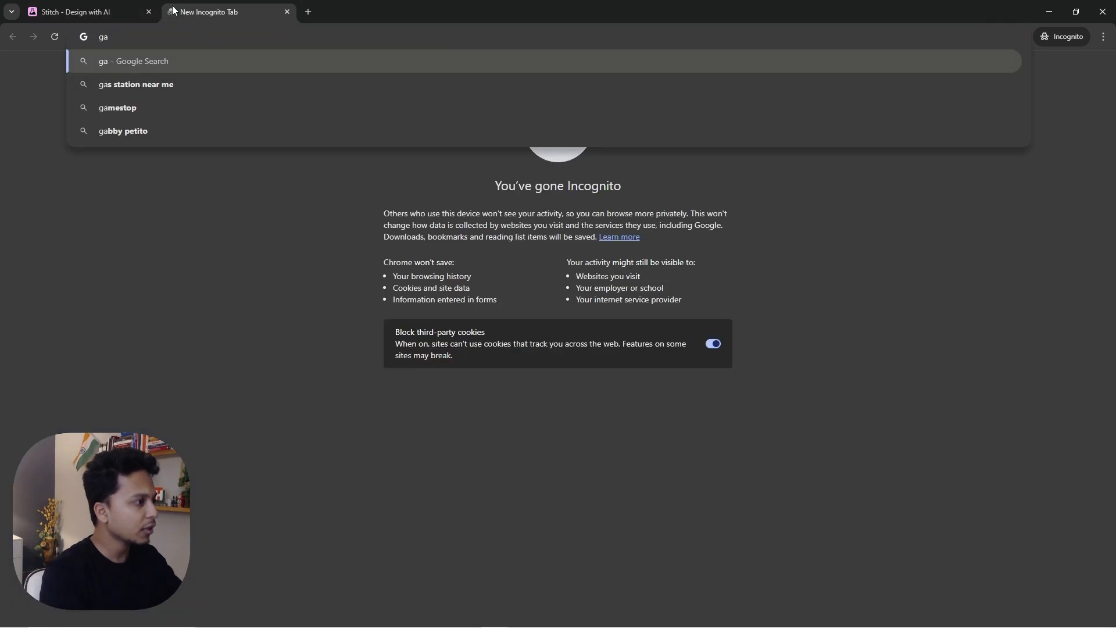
pyautogui.write('lelio a')
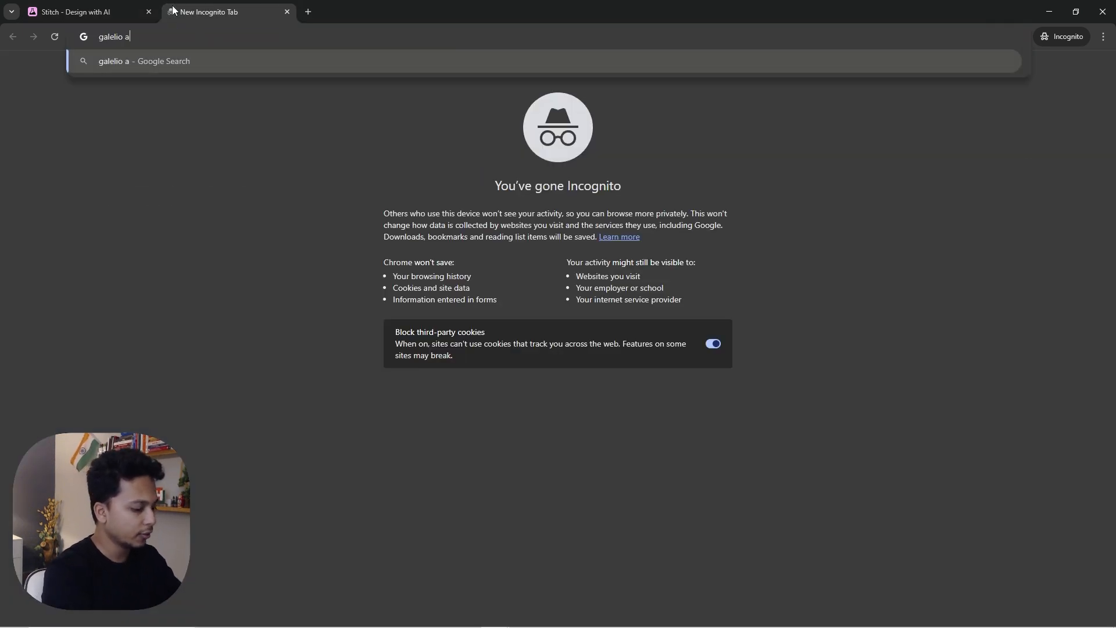
pyautogui.write('i')
pyautogui.press('Return')
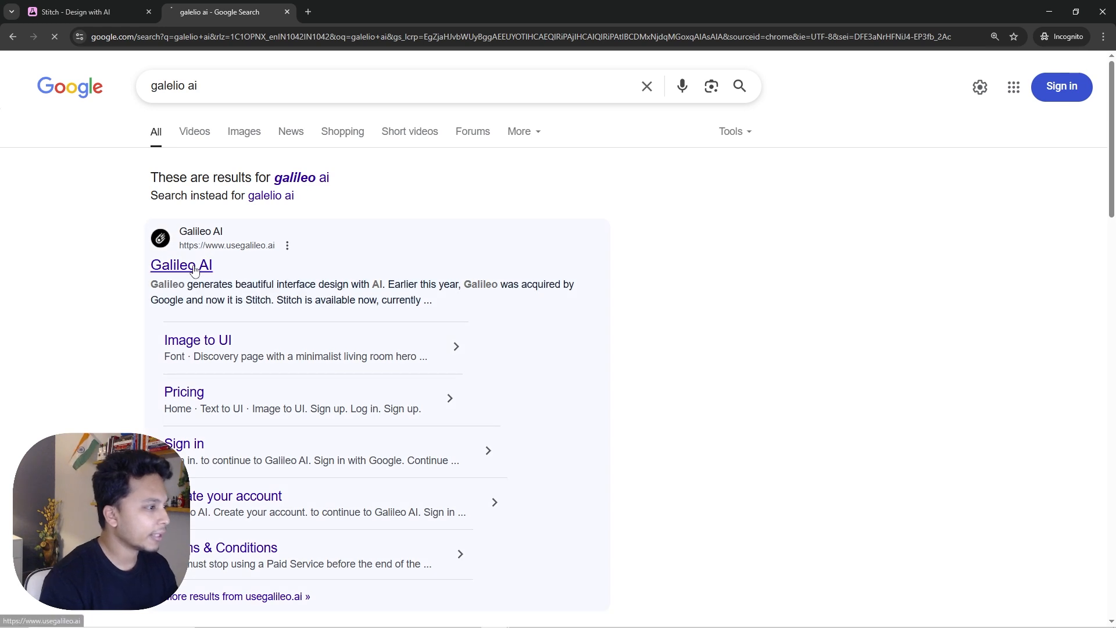
pyautogui.click(193, 267)
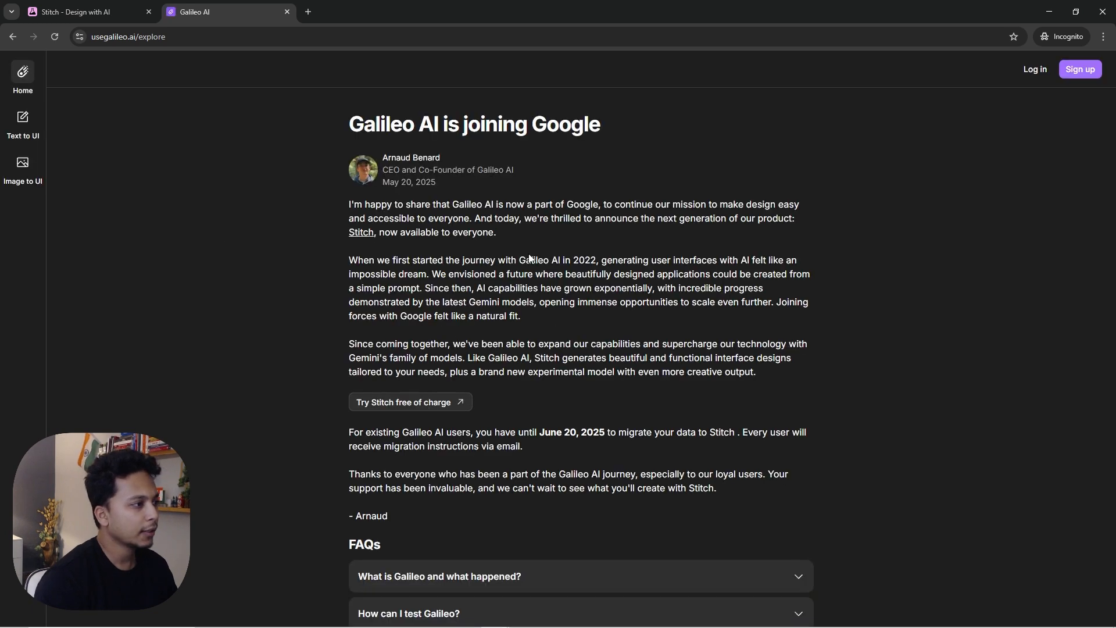
# Enlarge the Galileo AI announcement and read its headline and the opening statement on the company's relationship with Google.
pyautogui.hotkey('ctrl', '+')
pyautogui.hotkey('ctrl', '+')
pyautogui.hotkey('ctrl', '+')
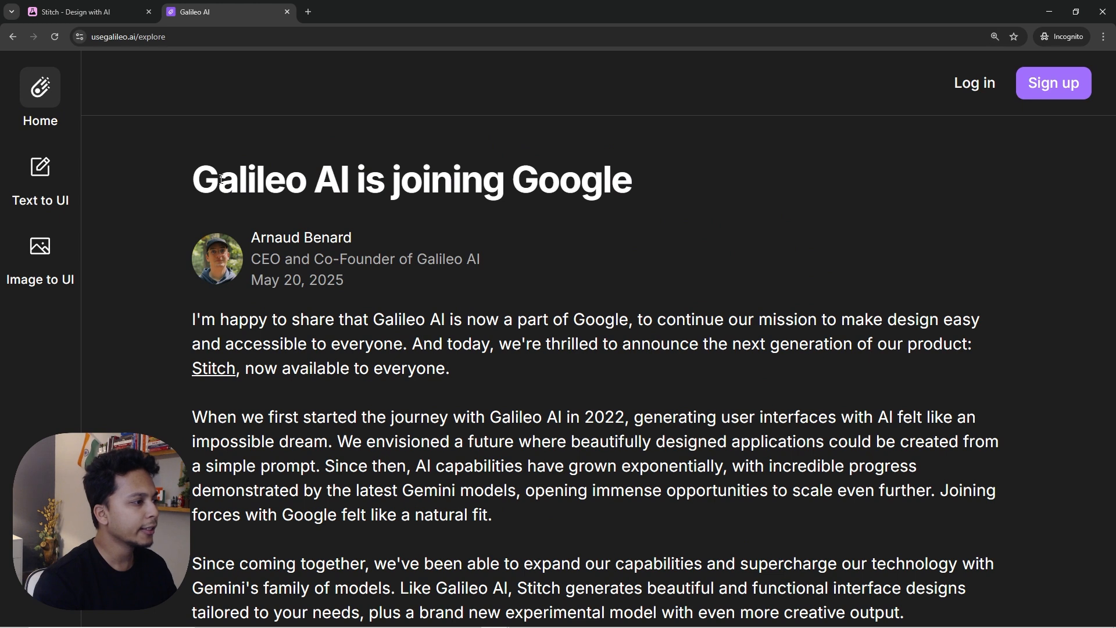
pyautogui.moveTo(210, 173); pyautogui.dragTo(573, 334)
pyautogui.click(573, 334)
pyautogui.scroll(-1, 403, 262)
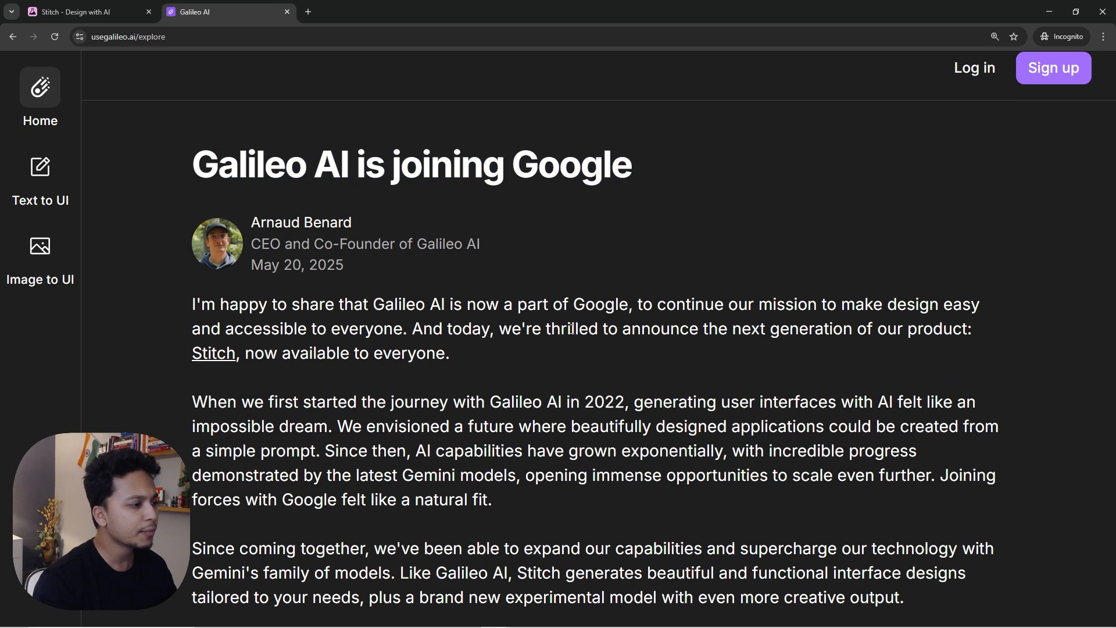
pyautogui.moveTo(373, 261); pyautogui.dragTo(630, 257)
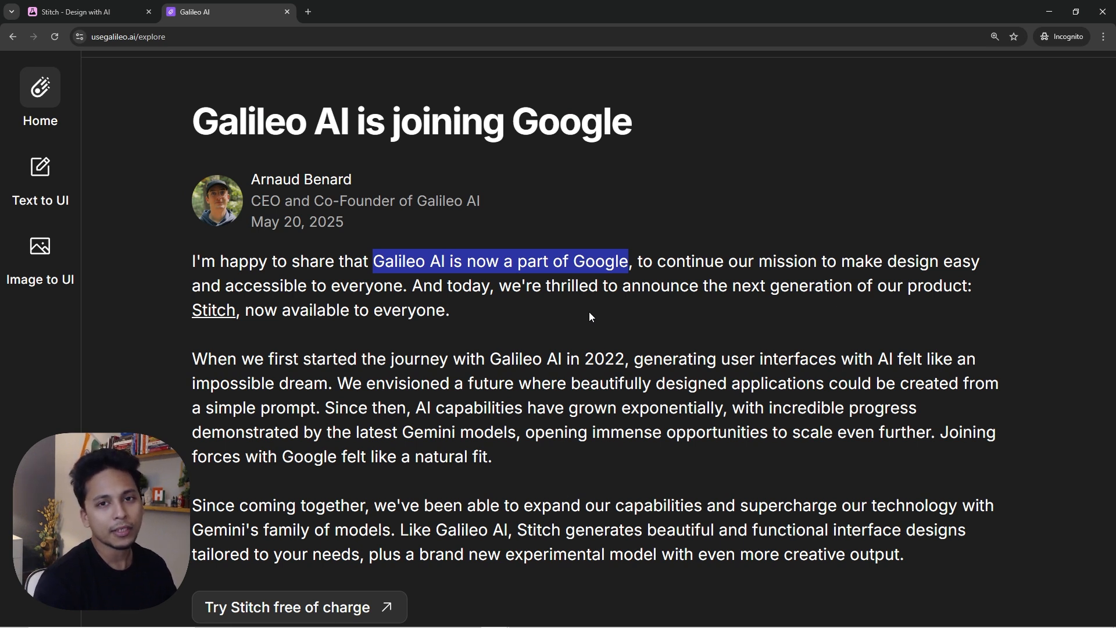
pyautogui.click(451, 352)
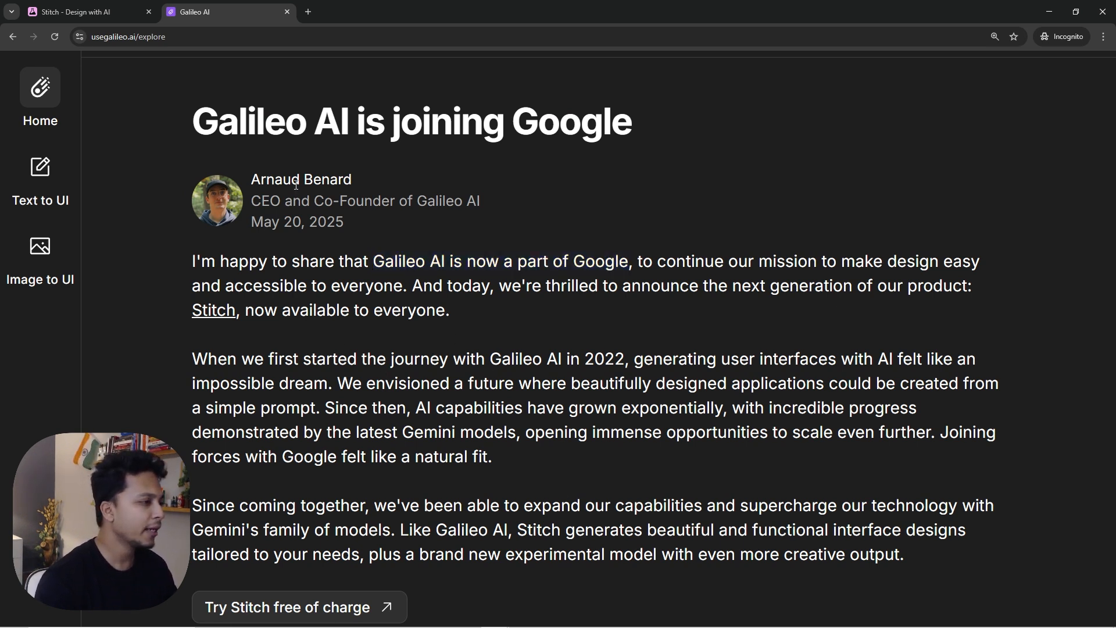
pyautogui.moveTo(193, 123); pyautogui.dragTo(348, 122)
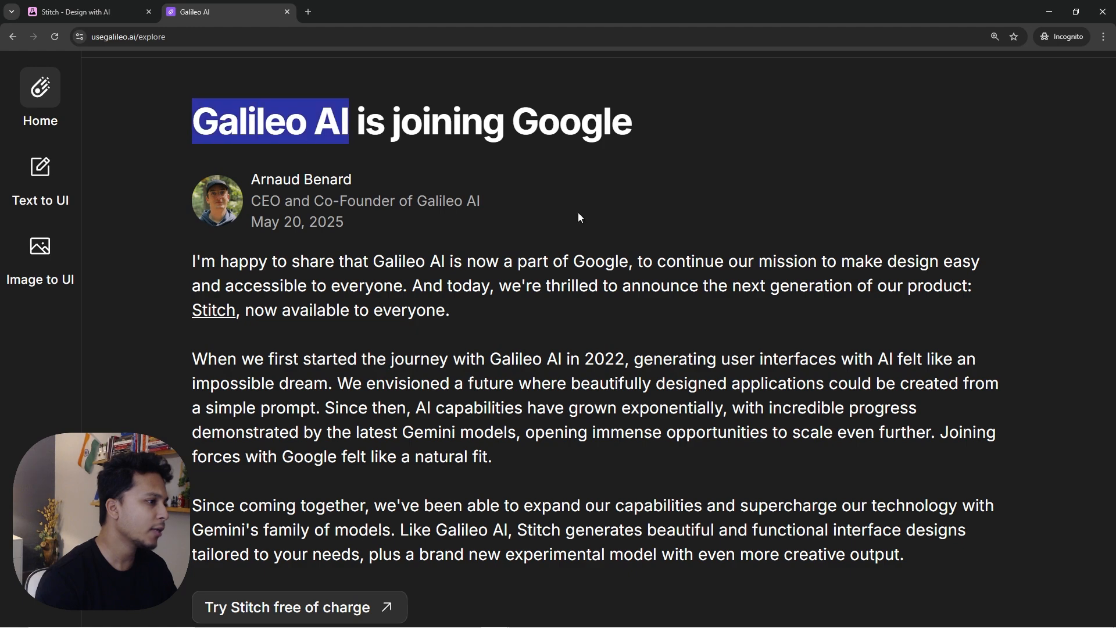
pyautogui.click(579, 214)
# Return to the Stitch landing page and close the incognito browser window.
pyautogui.click(48, 9)
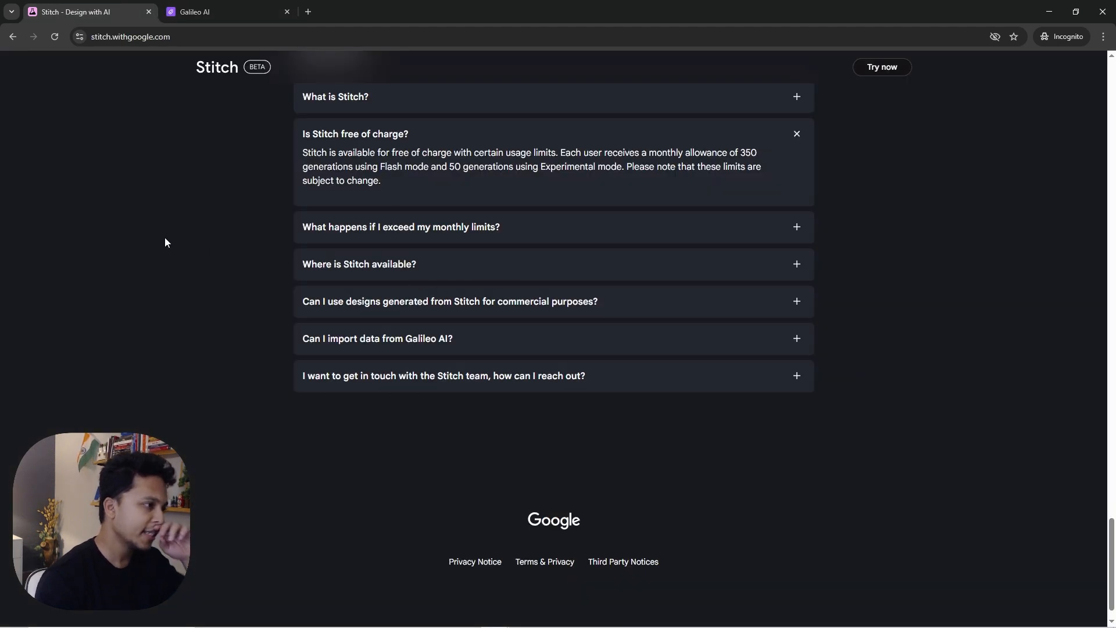
pyautogui.scroll(20, 156, 233)
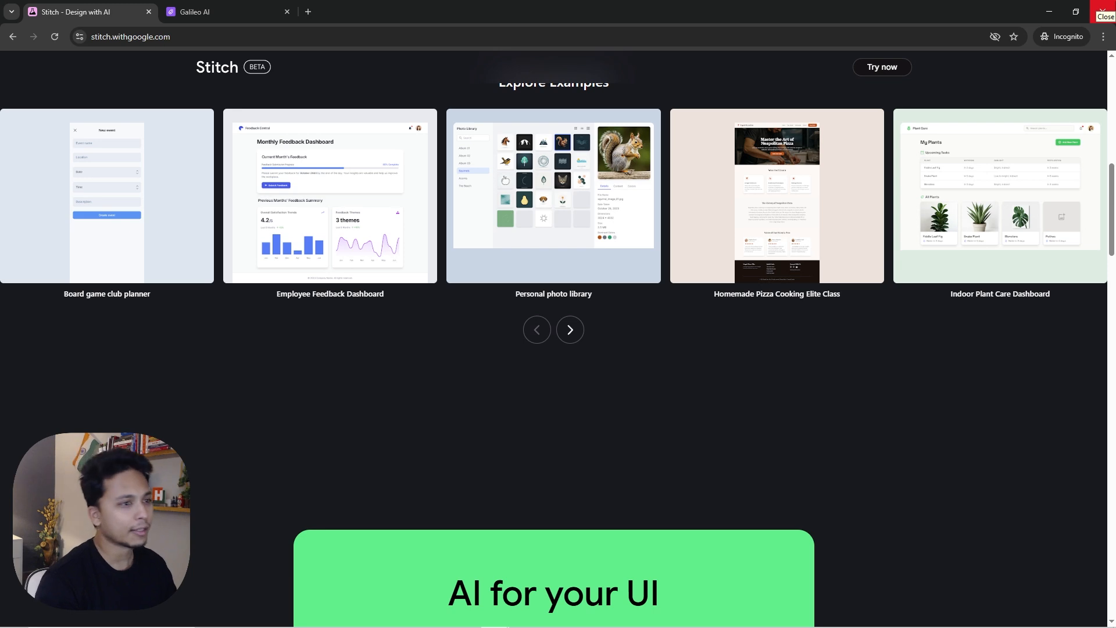
pyautogui.click(1103, 10)
# Switch to the signed-in Stitch workspace and check its account menu.
pyautogui.click(170, 205)
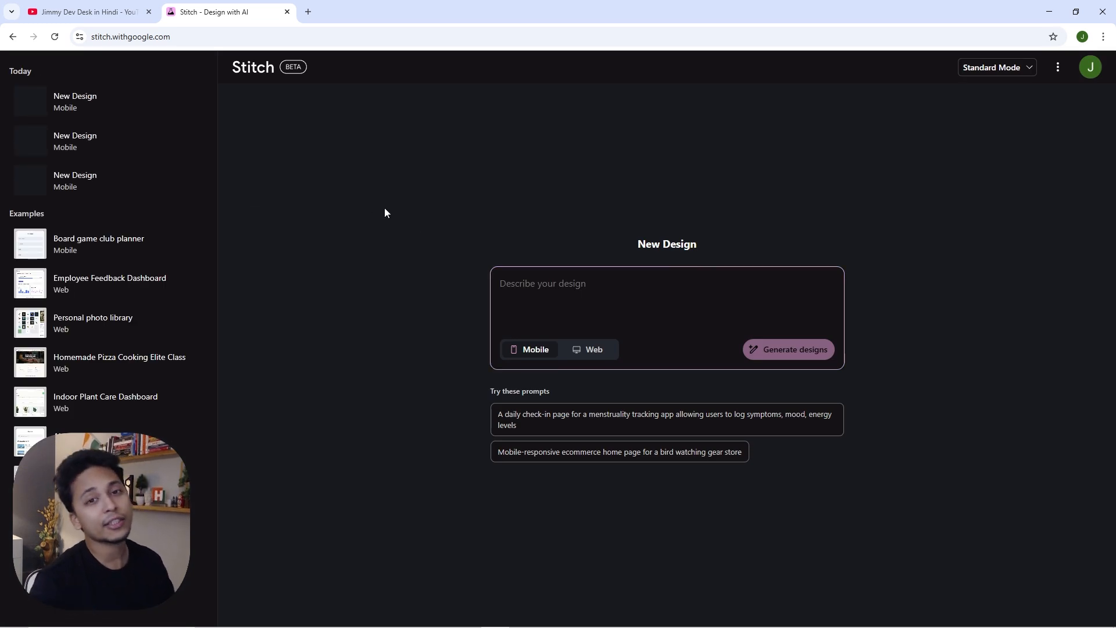
pyautogui.click(1089, 67)
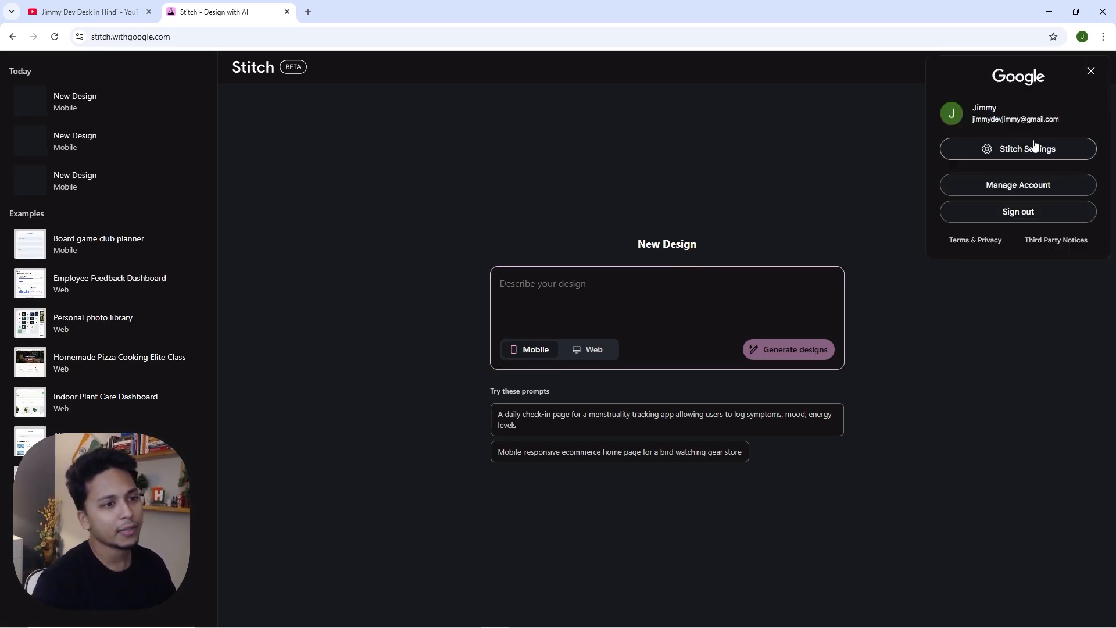
pyautogui.click(866, 142)
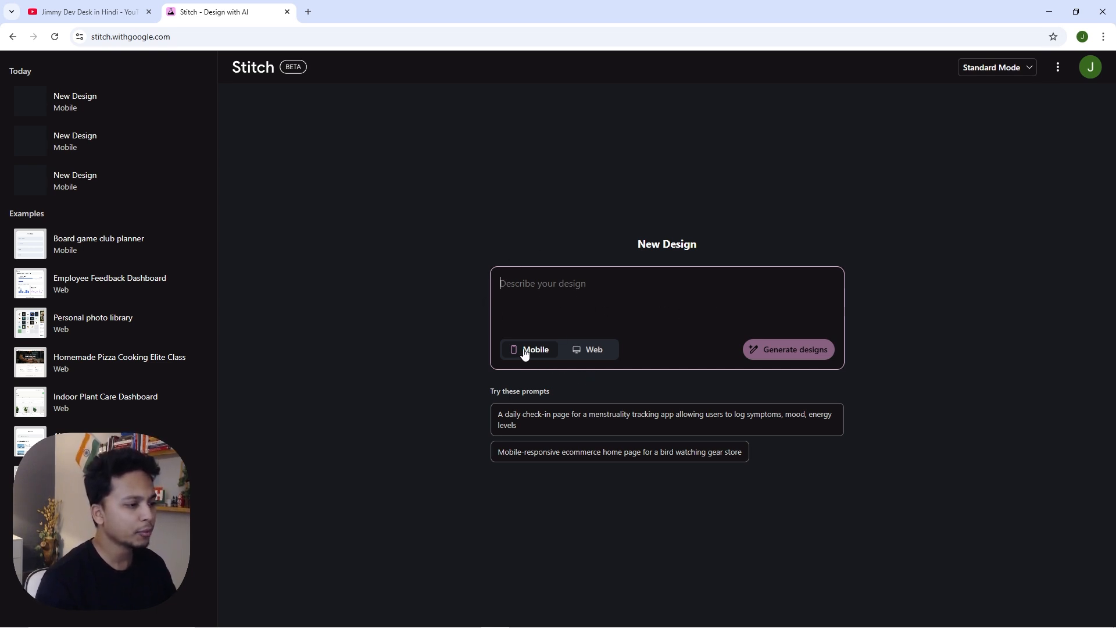
# Generate a Mobile design from the suggested prompt for a handmade ceramics and pottery marketplace home with a minimalist taupe theme, viewed at reduced browser zoom.
pyautogui.click(602, 355)
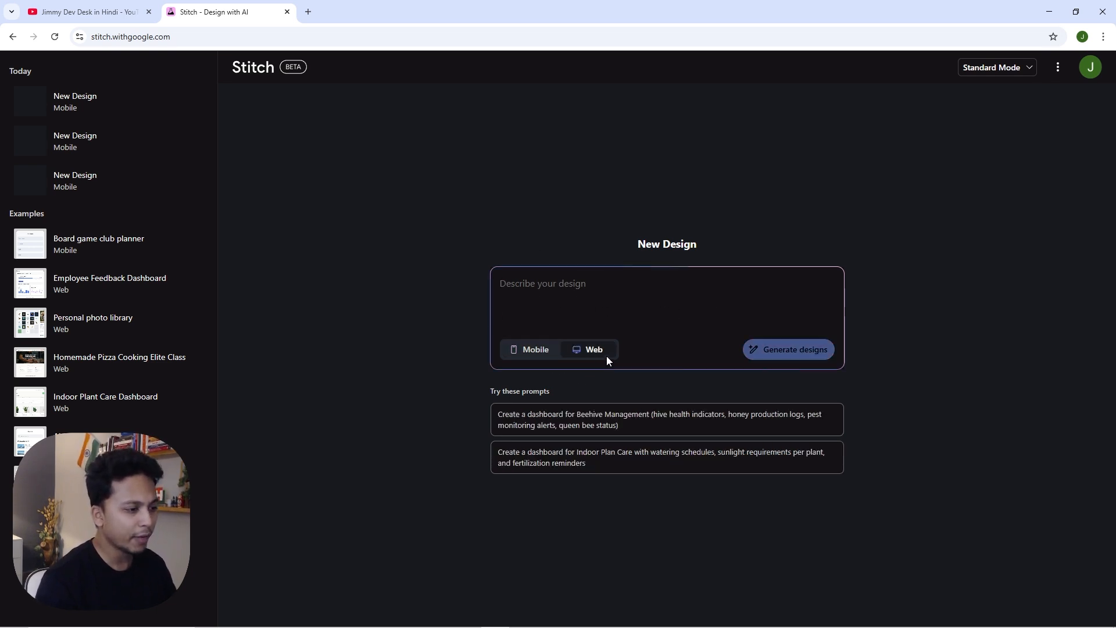
pyautogui.click(539, 351)
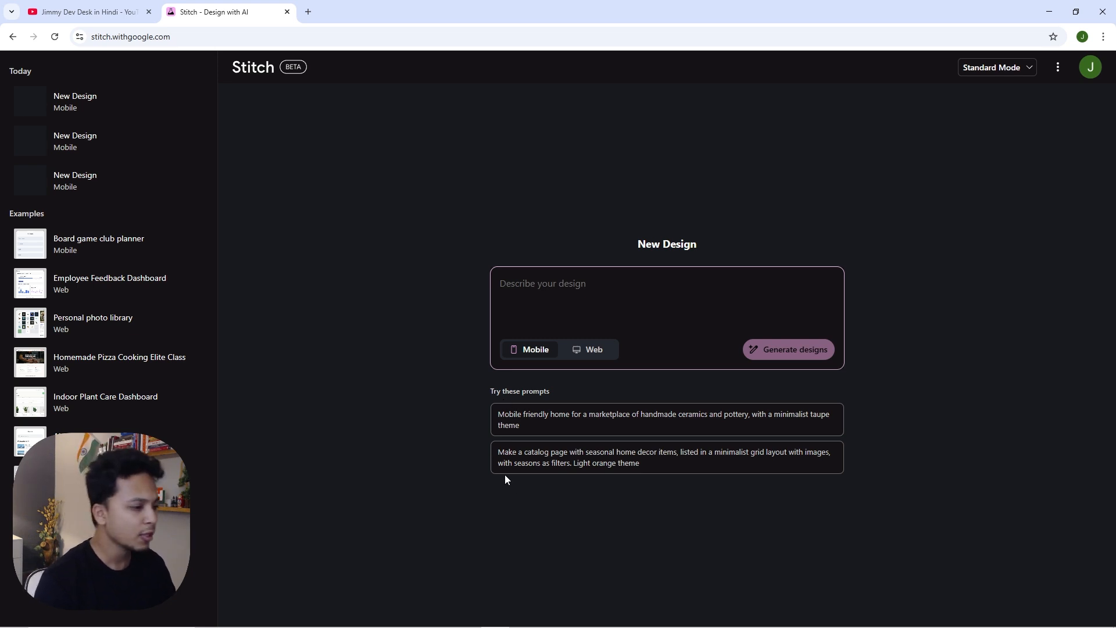
pyautogui.click(530, 426)
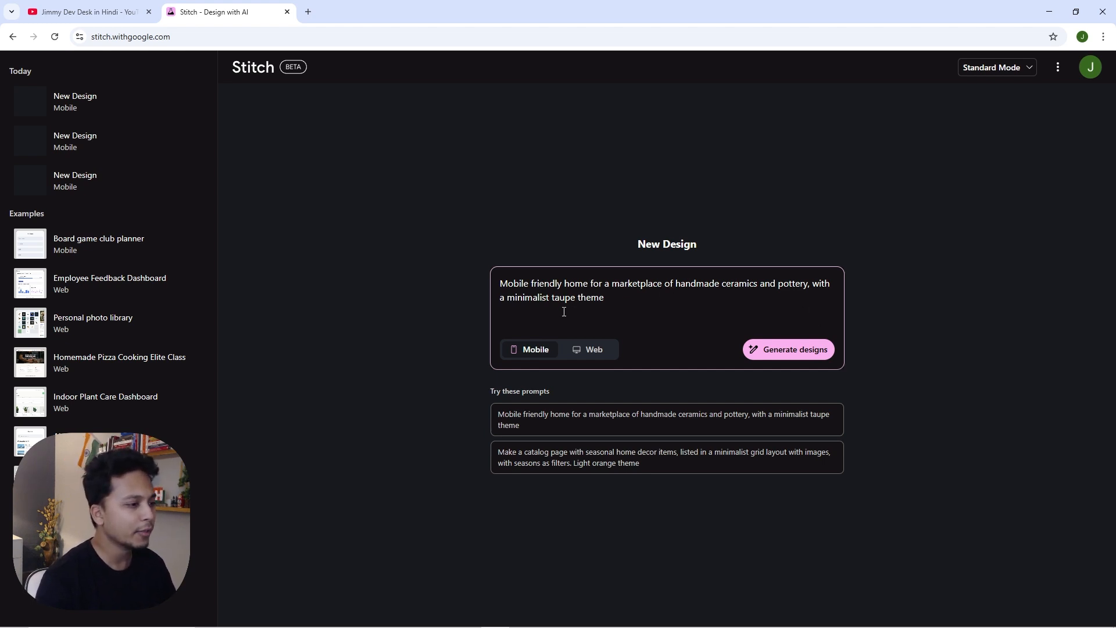
pyautogui.click(790, 351)
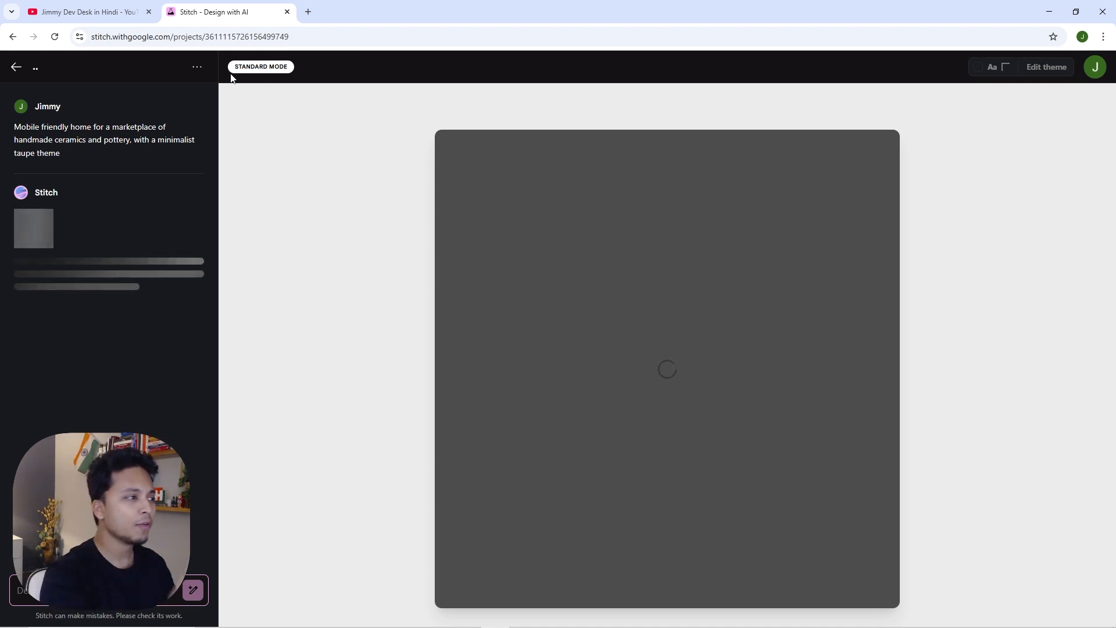
pyautogui.hotkey('ctrl', '-')
pyautogui.hotkey('ctrl', '-')
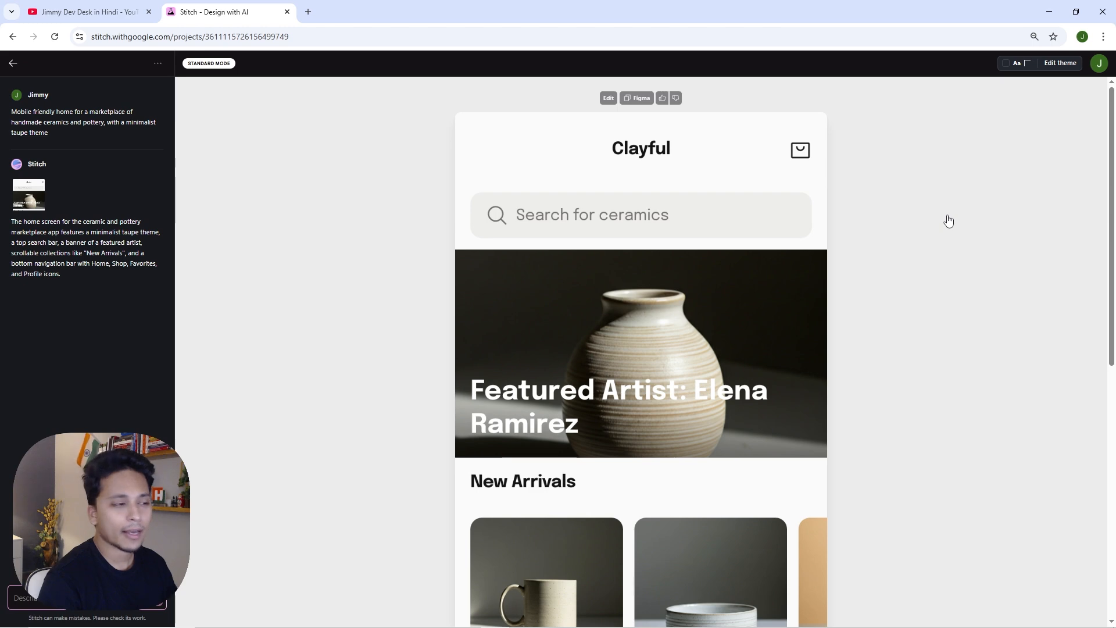
# Review the whole generated Clayful mobile home screen at reduced browser zoom, from header to navigation bar, and restore the default zoom.
pyautogui.hotkey('ctrl', '-')
pyautogui.hotkey('ctrl', '-')
pyautogui.hotkey('ctrl', '-')
pyautogui.hotkey('ctrl', '-')
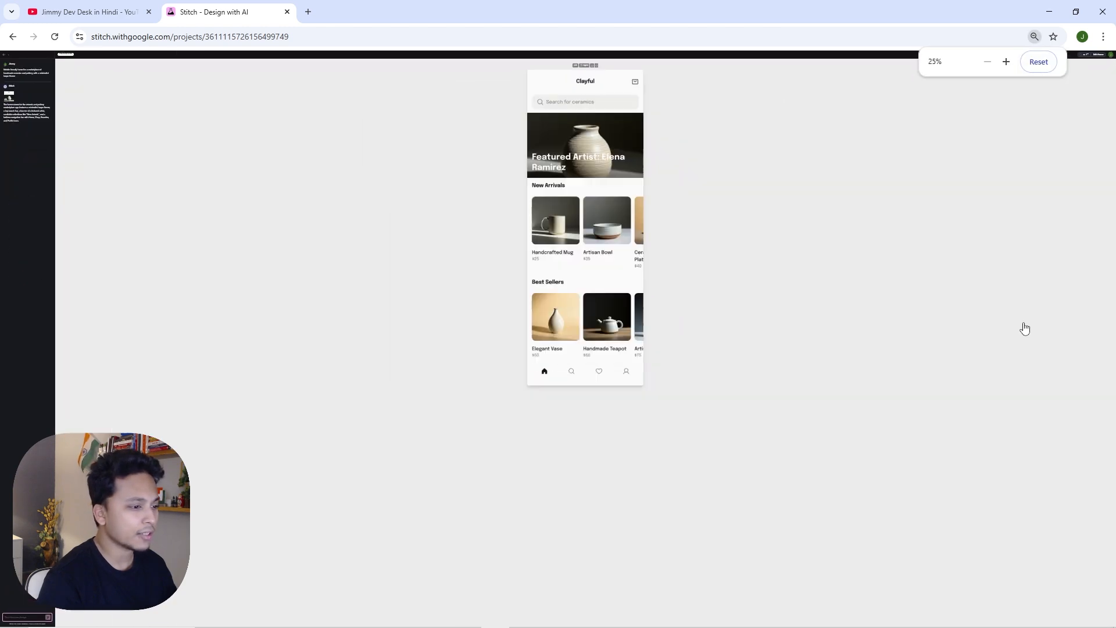
pyautogui.hotkey('ctrl', '+')
pyautogui.hotkey('ctrl', '+')
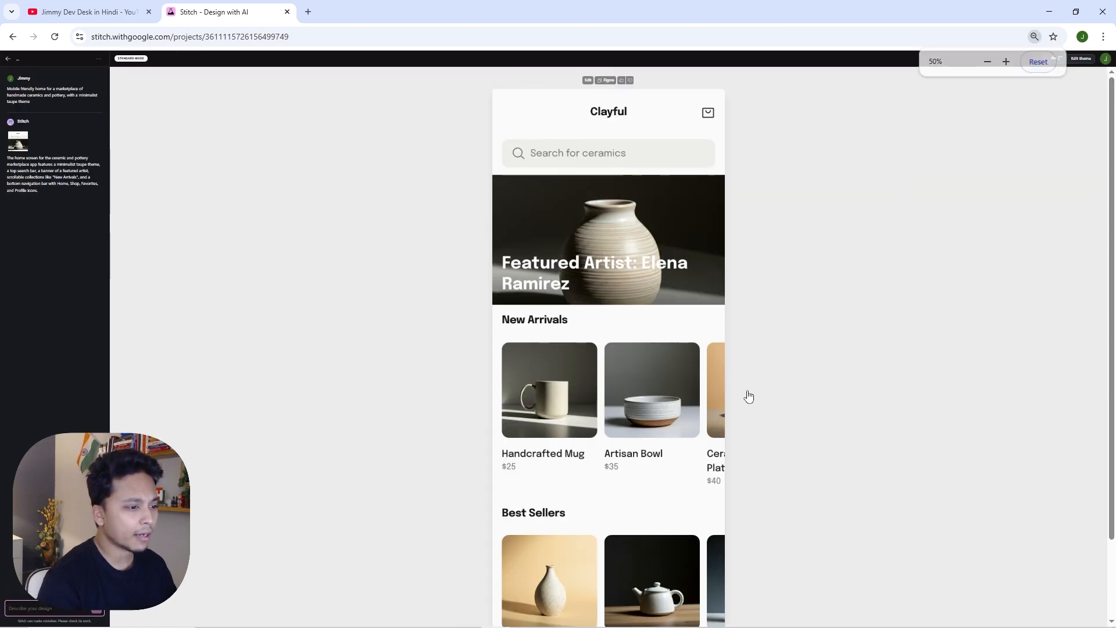
pyautogui.scroll(-2, 849, 387)
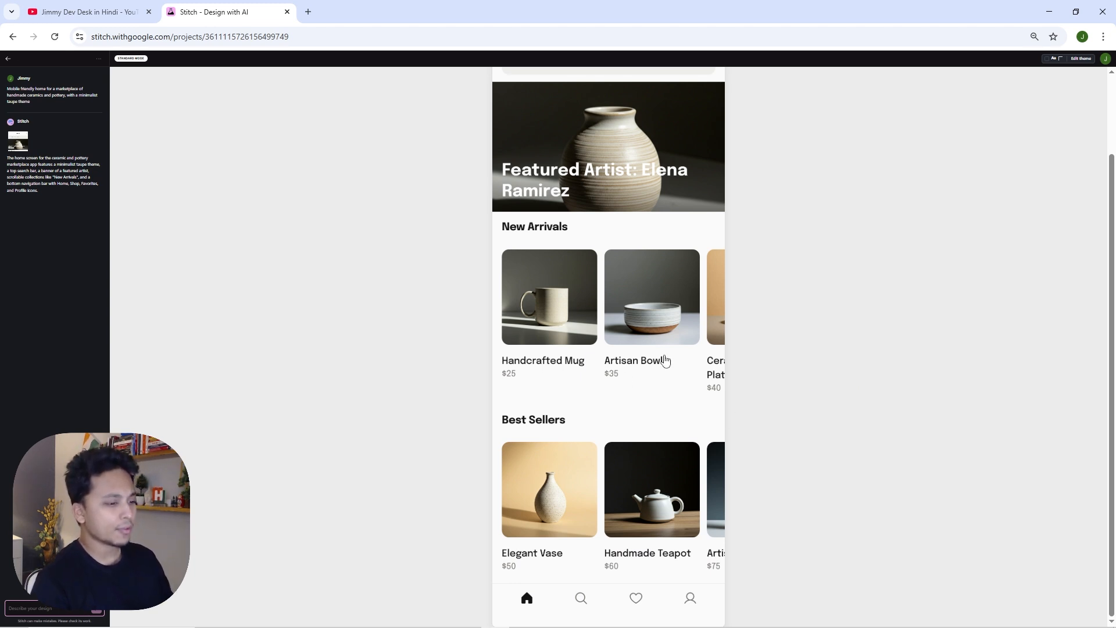
pyautogui.scroll(2, 785, 423)
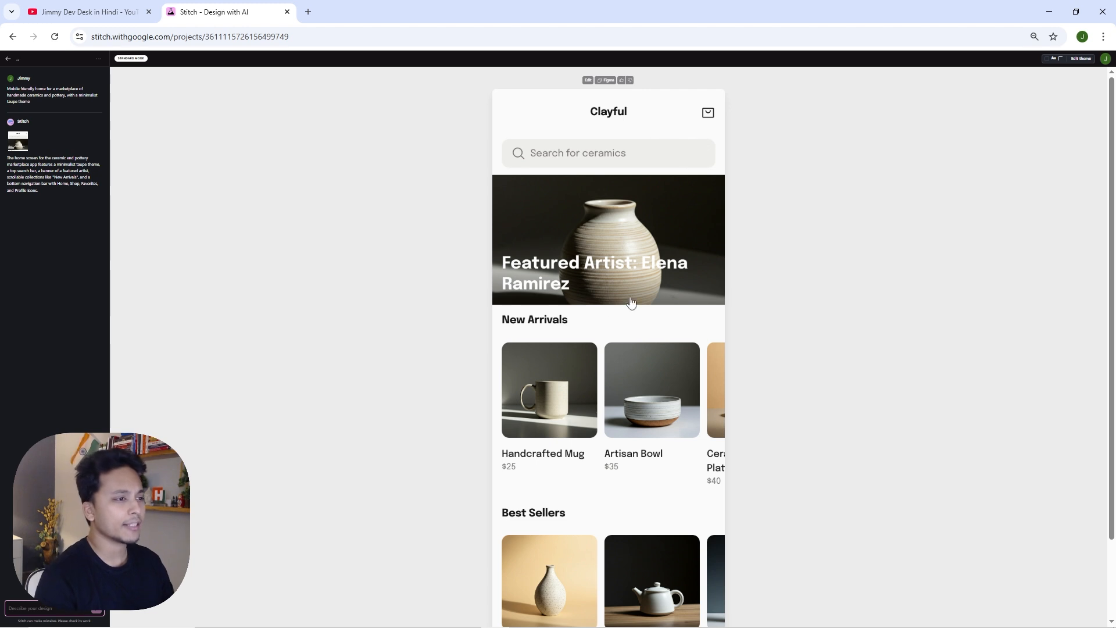
pyautogui.hotkey('ctrl', '0')
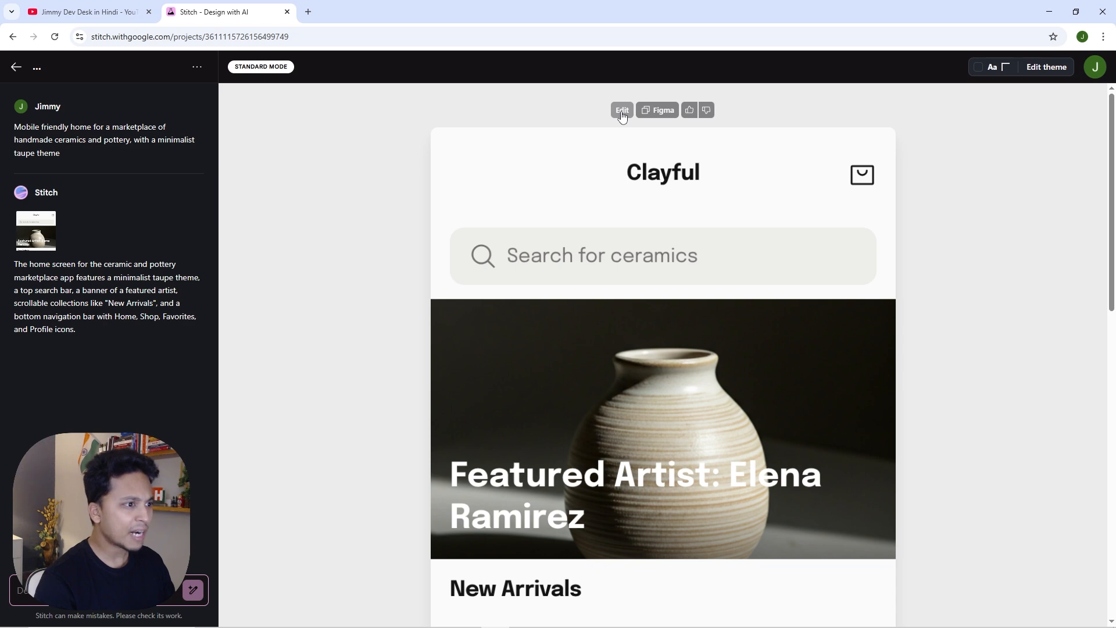
# Open the enlarged preview of the Clayful design and copy the design for Figma.
pyautogui.click(590, 176)
pyautogui.press('Escape')
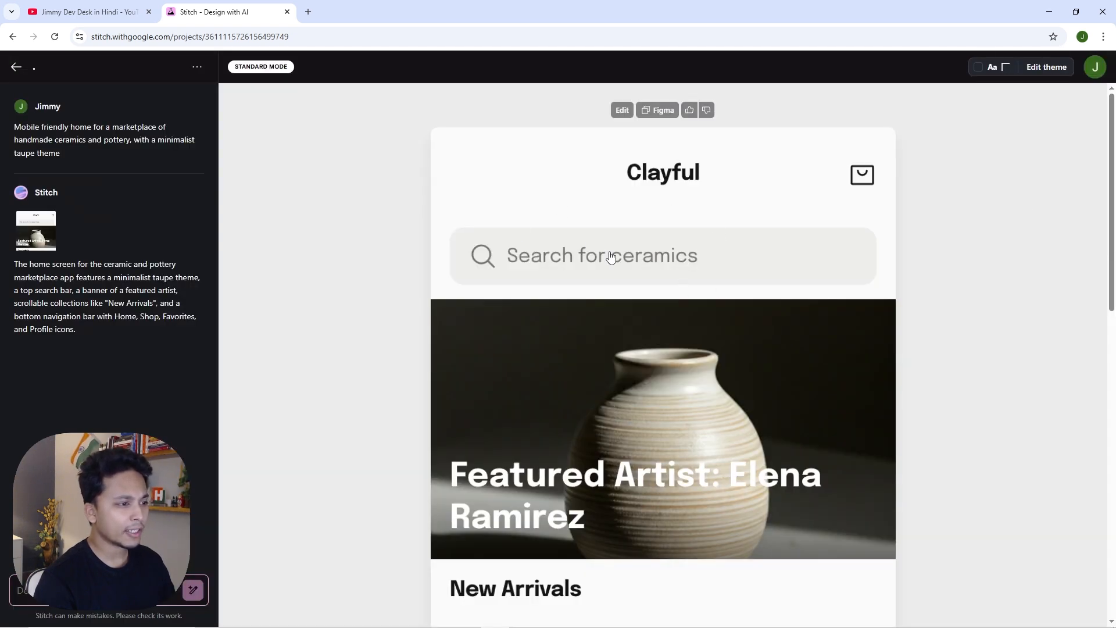
pyautogui.click(575, 204)
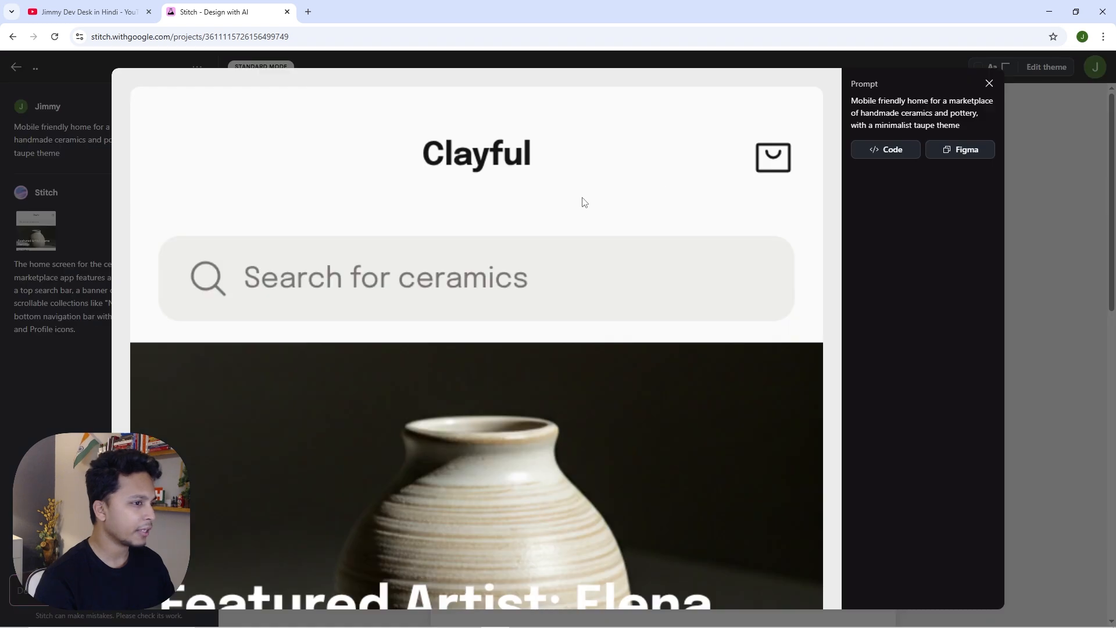
pyautogui.click(975, 156)
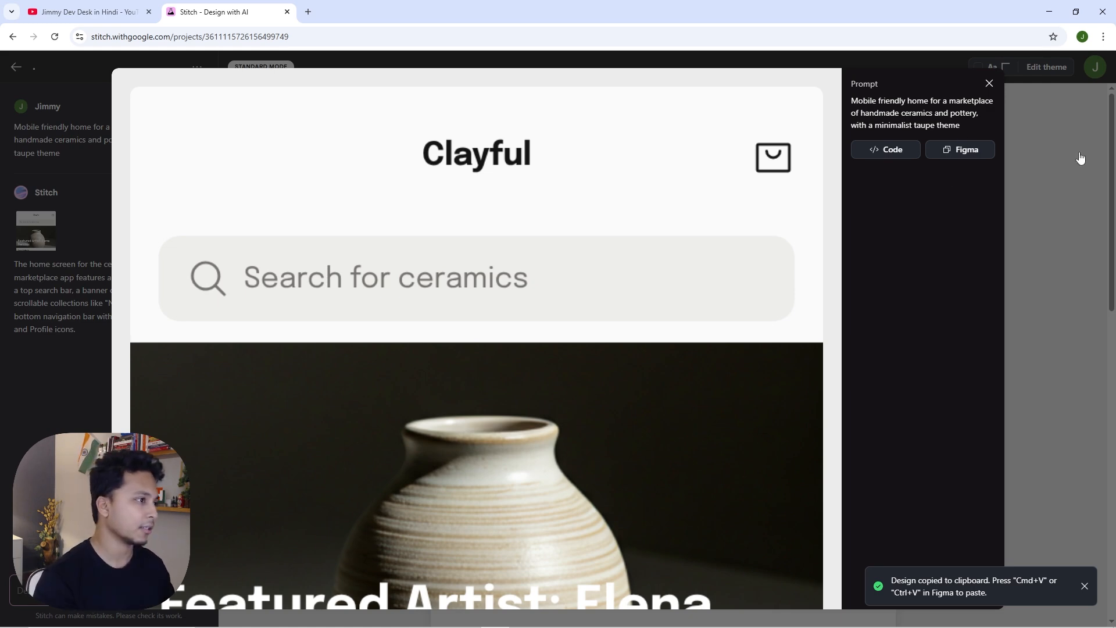
# Find Figma through a Google search in a new browser tab and create a new design file in Drafts.
pyautogui.click(307, 12)
pyautogui.write('figma')
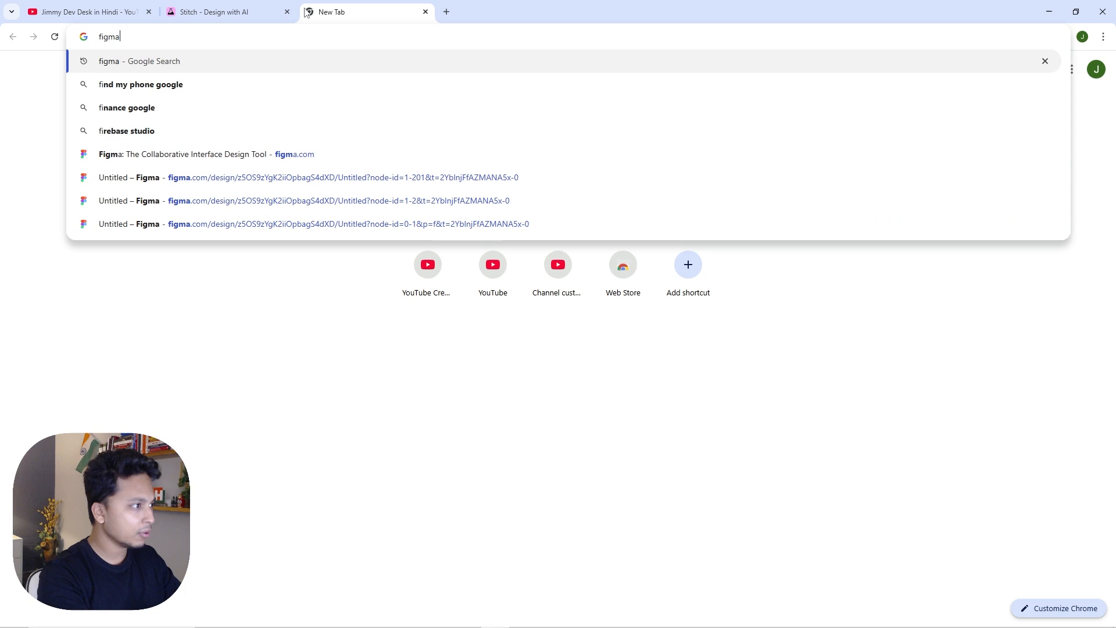
pyautogui.press('Return')
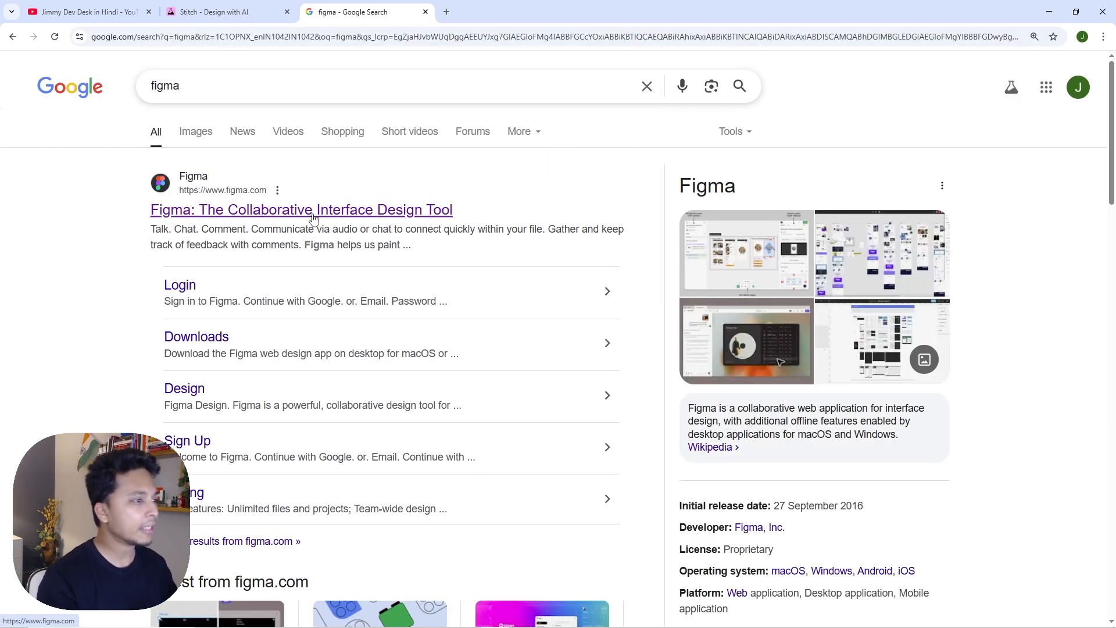
pyautogui.click(314, 218)
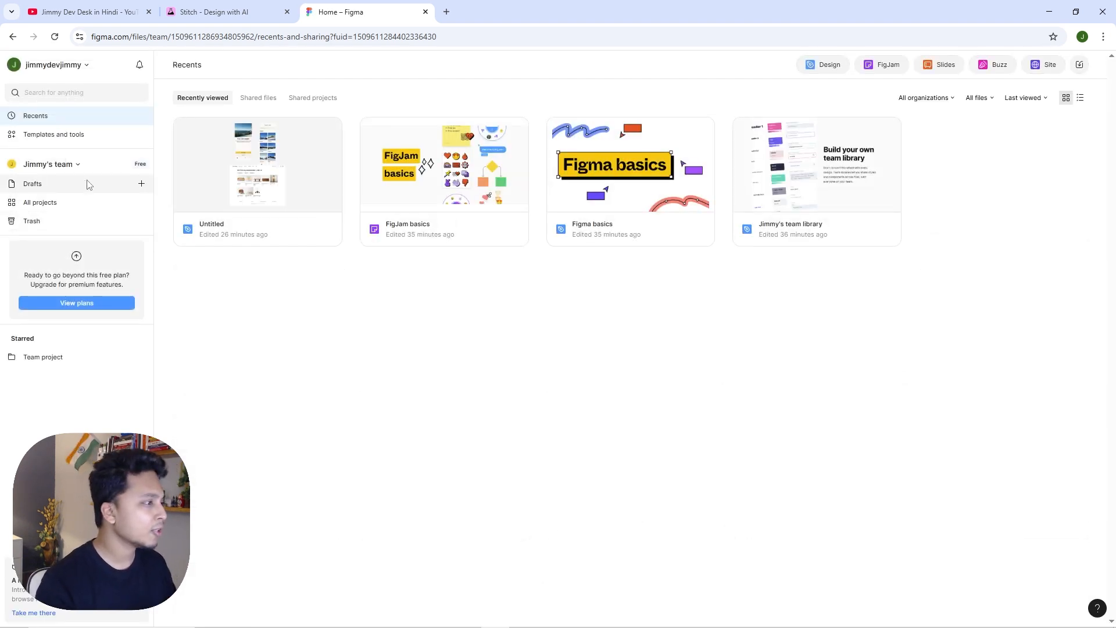
pyautogui.click(141, 184)
pyautogui.click(164, 210)
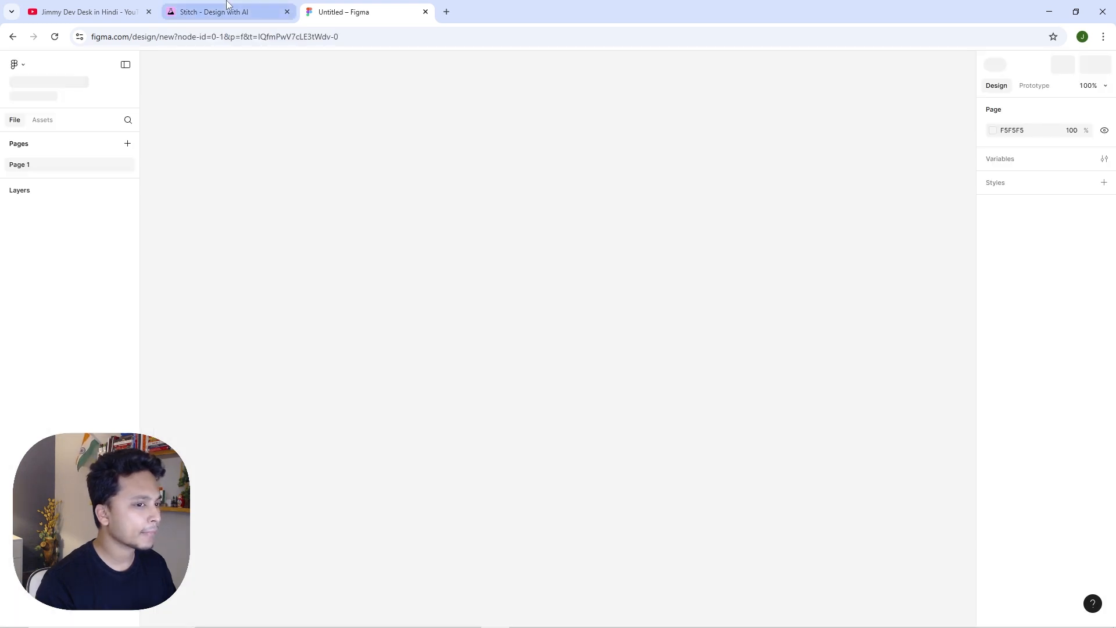
# Copy the Clayful design from Stitch for Figma again and paste it onto the empty Figma canvas.
pyautogui.click(225, 9)
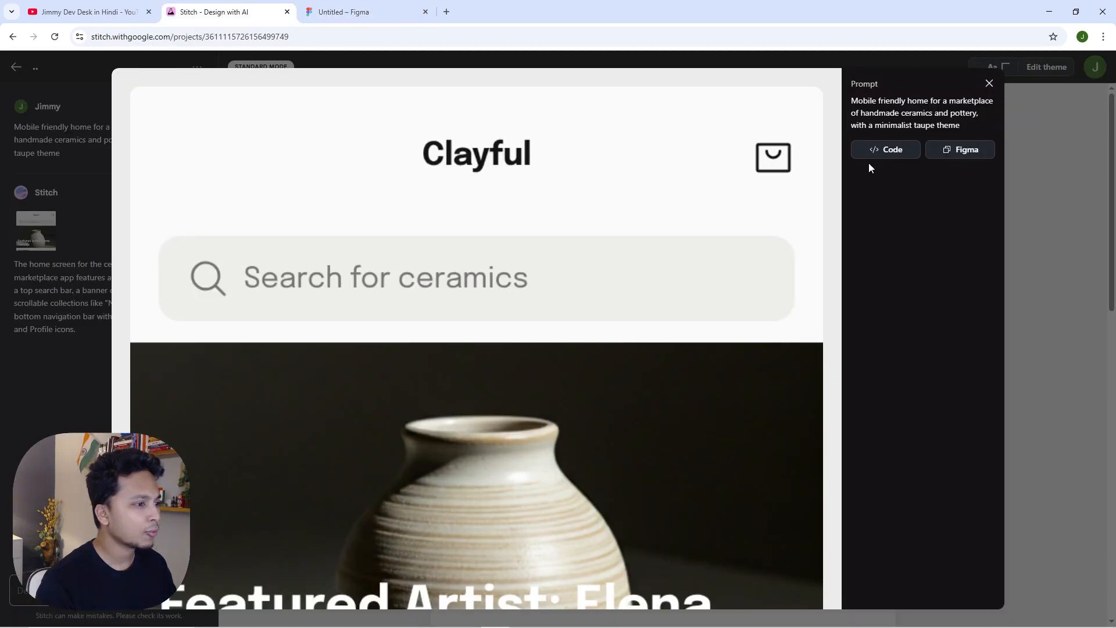
pyautogui.click(956, 152)
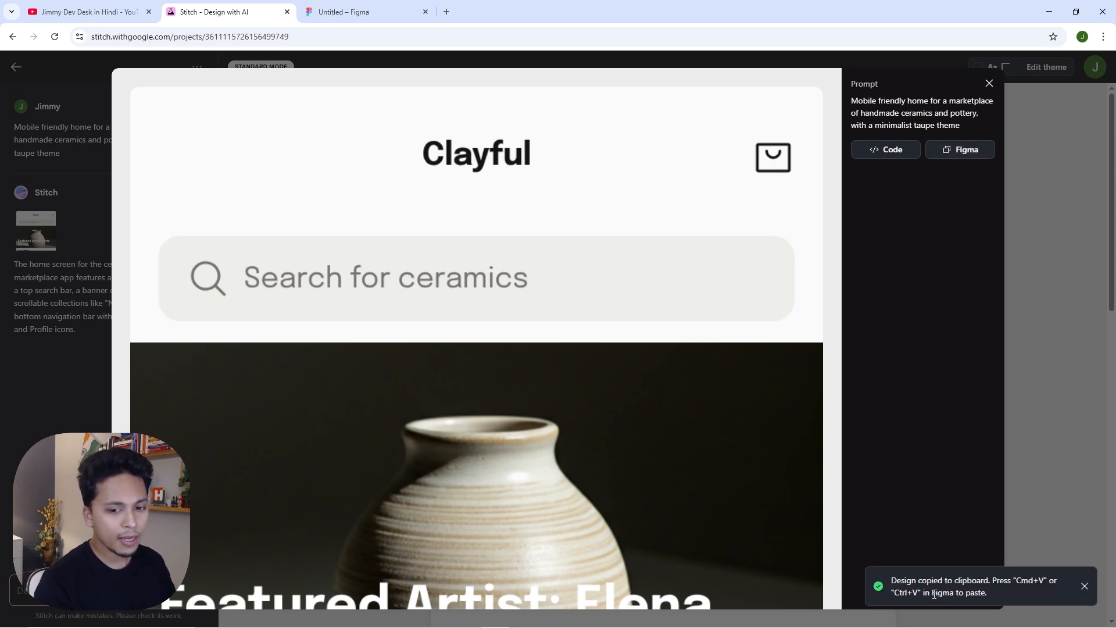
pyautogui.moveTo(897, 580); pyautogui.dragTo(937, 580)
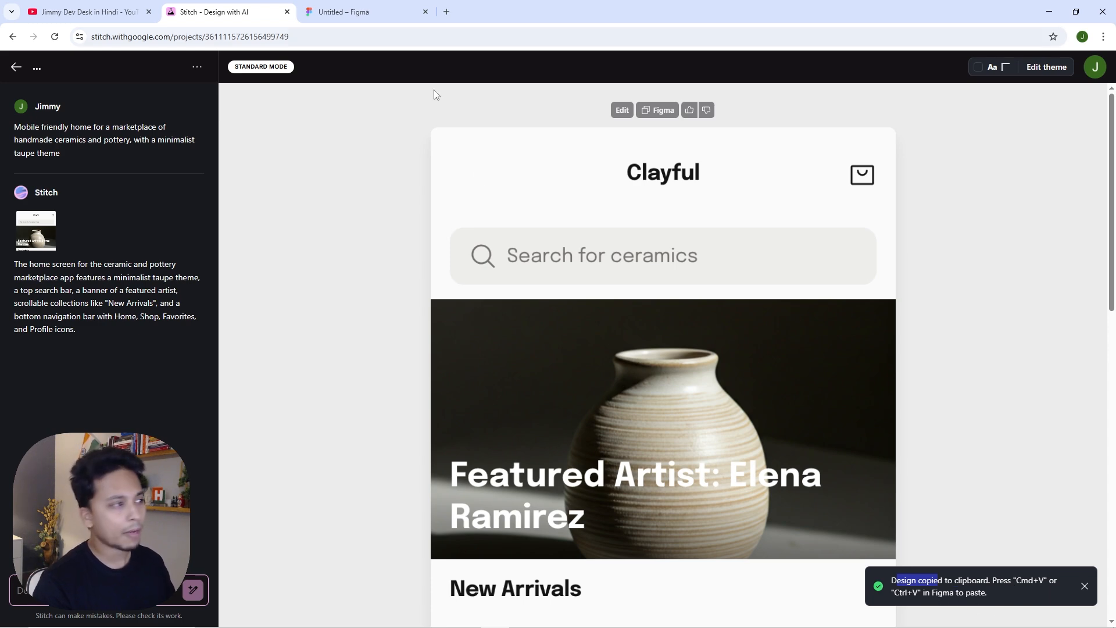
pyautogui.click(349, 12)
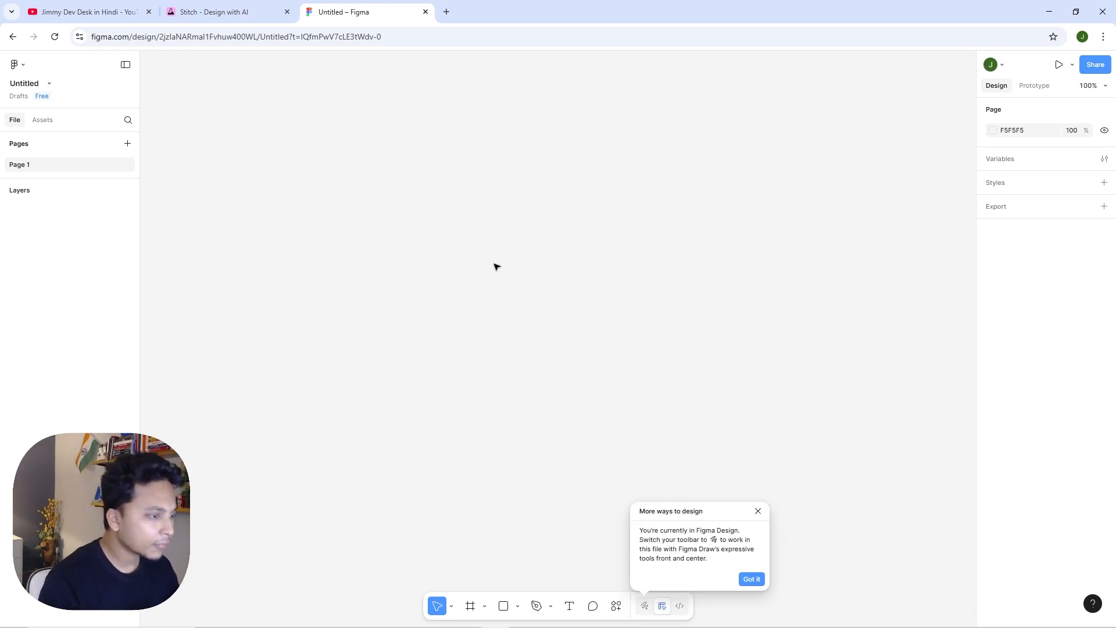
pyautogui.hotkey('ctrl', 'v')
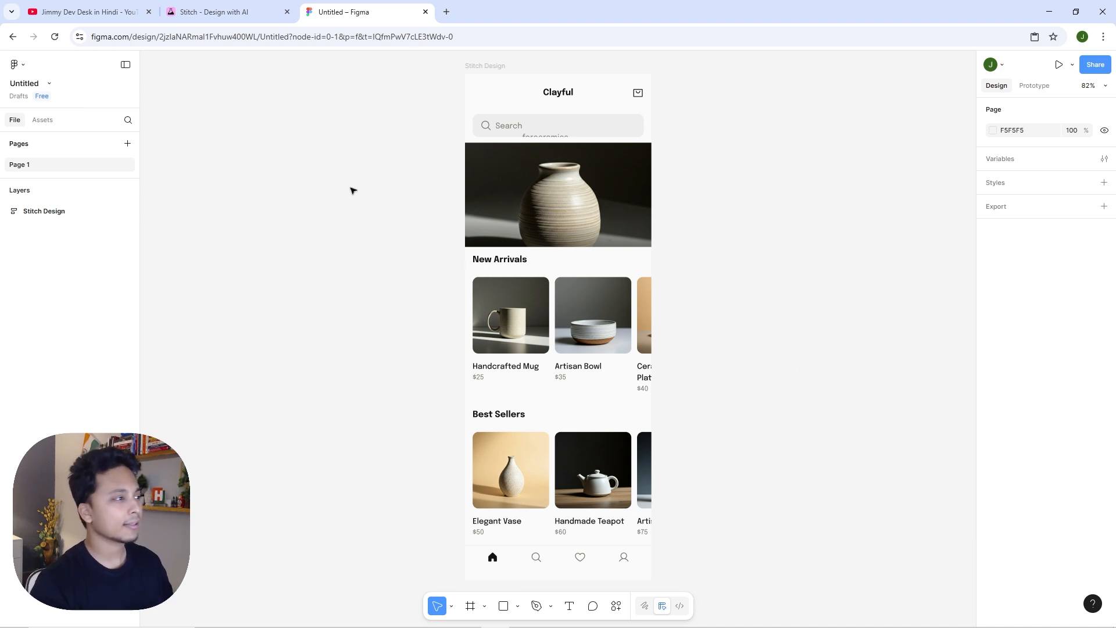
pyautogui.click(201, 8)
pyautogui.click(339, 7)
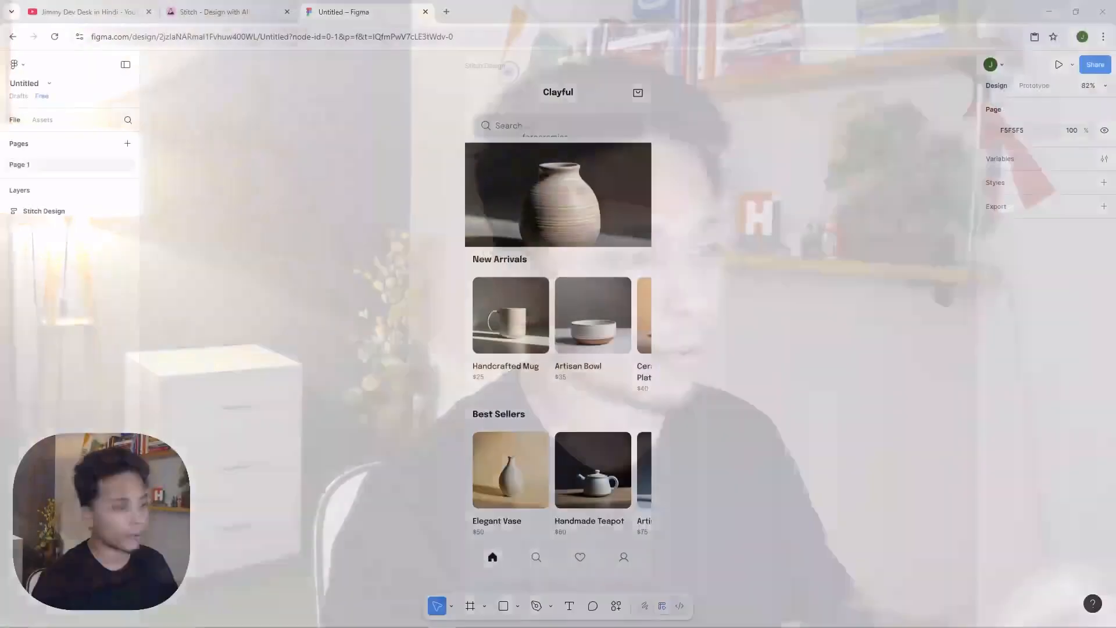
# Change the "New Arrivals" section heading in the pasted Figma design to "Fresh Stock".
pyautogui.click(495, 202)
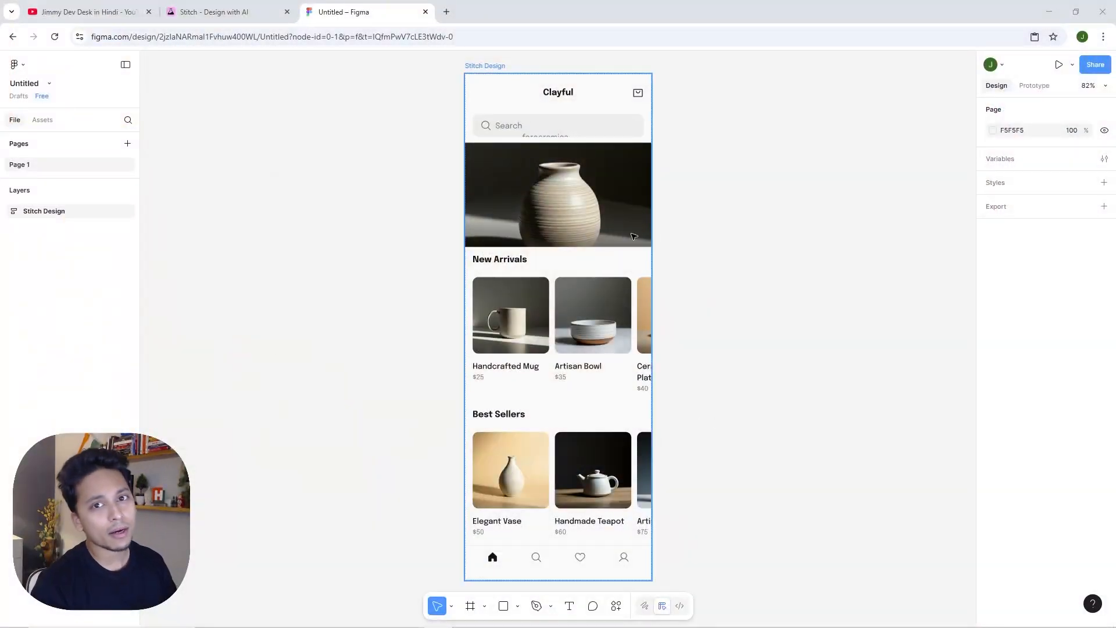
pyautogui.click(501, 260)
pyautogui.doubleClick(502, 259)
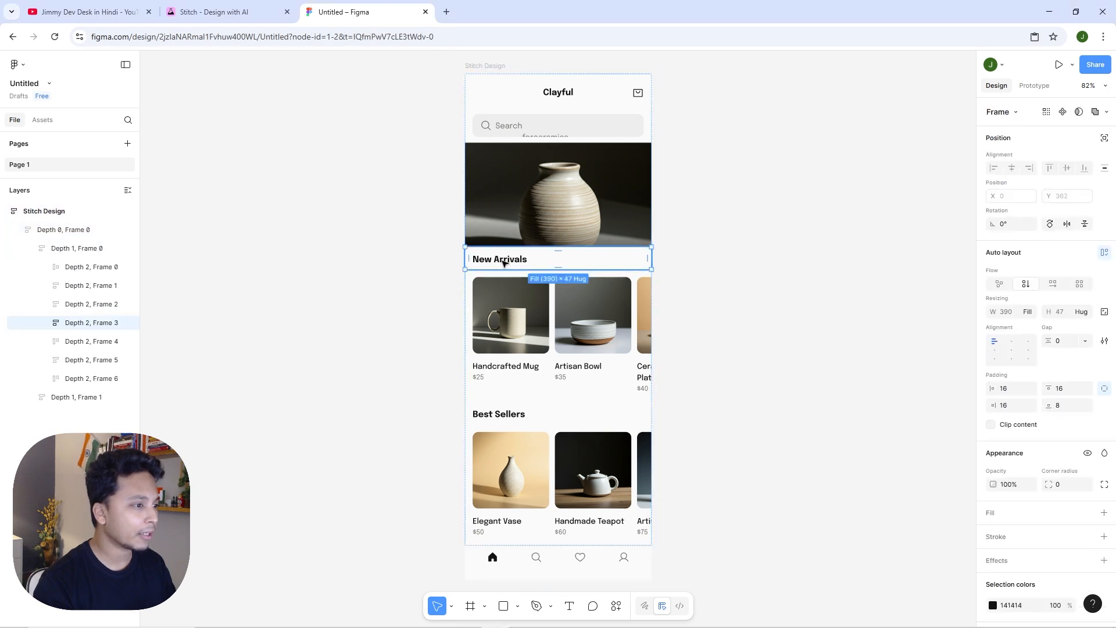
pyautogui.doubleClick(504, 260)
pyautogui.doubleClick(516, 260)
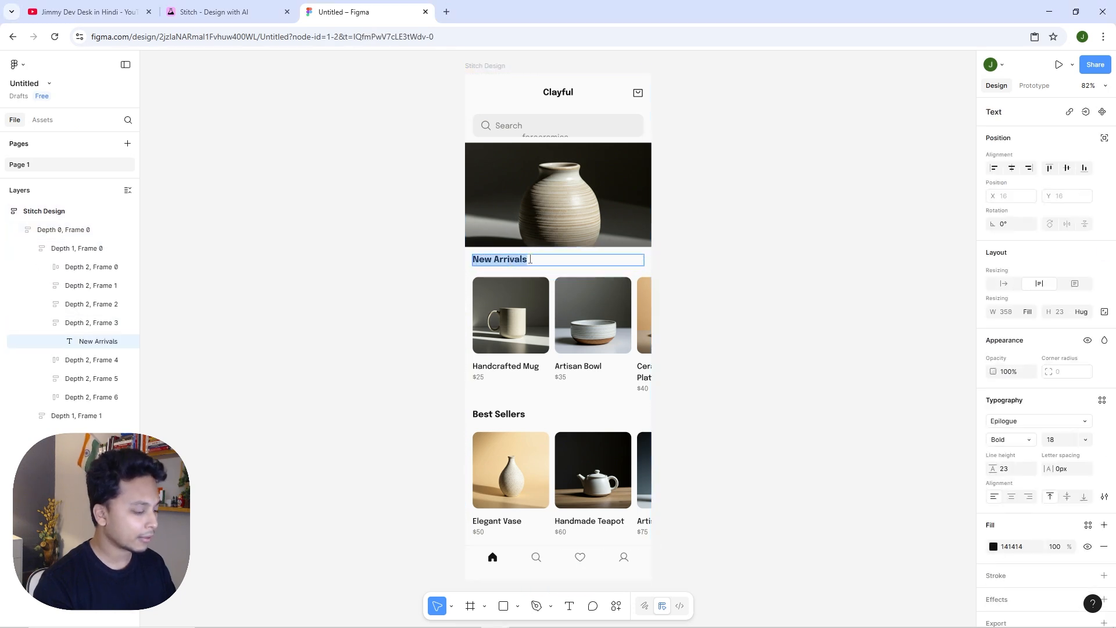
pyautogui.write('Fresh St')
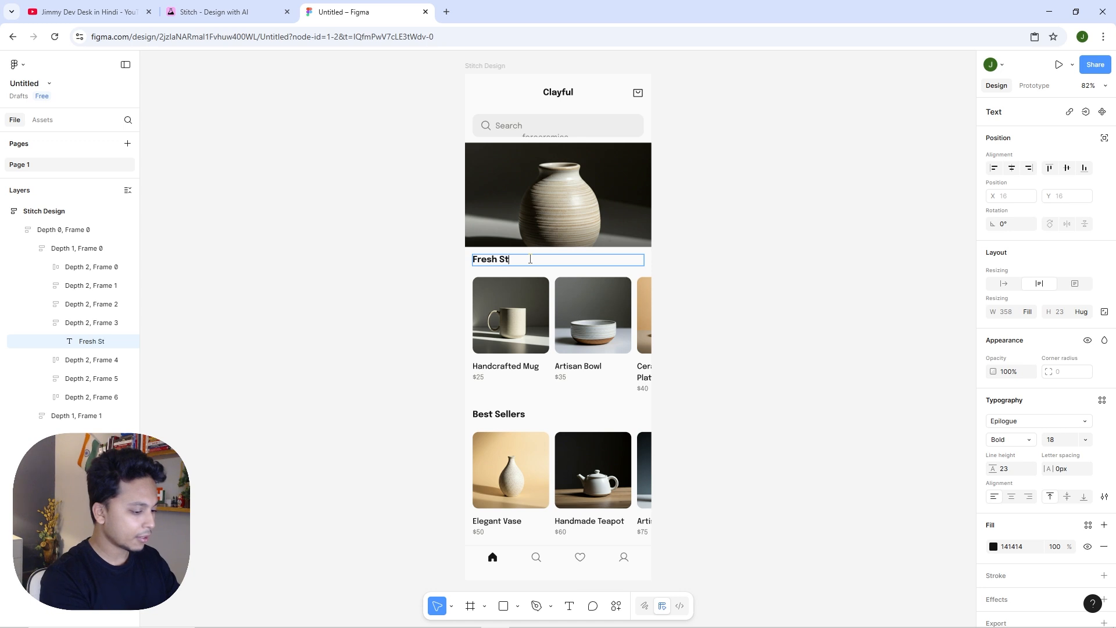
pyautogui.write('ock')
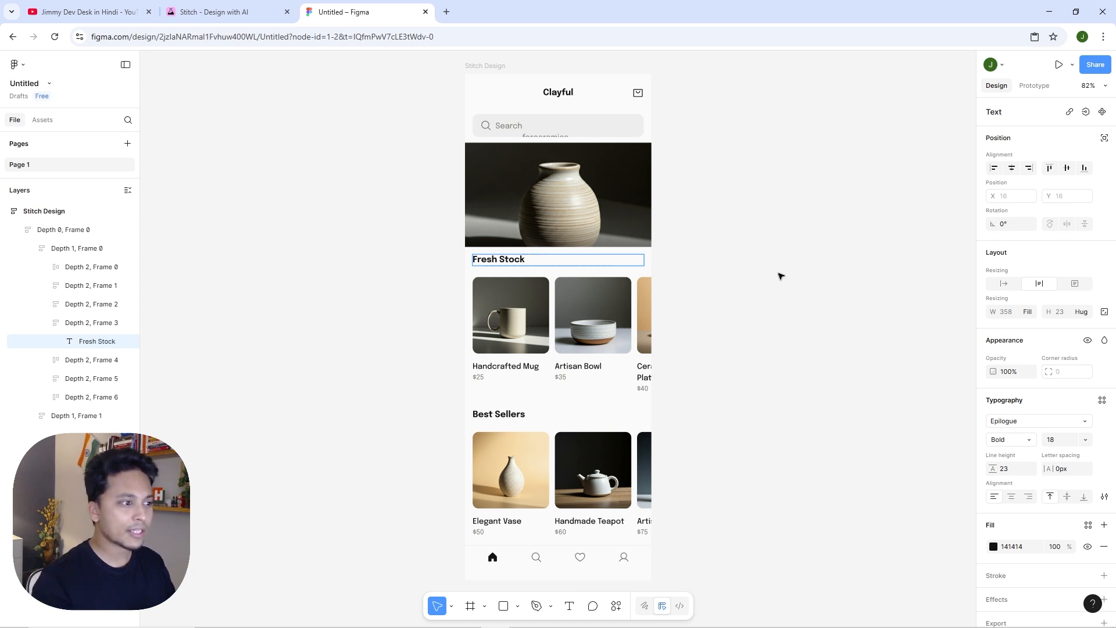
pyautogui.press('Escape')
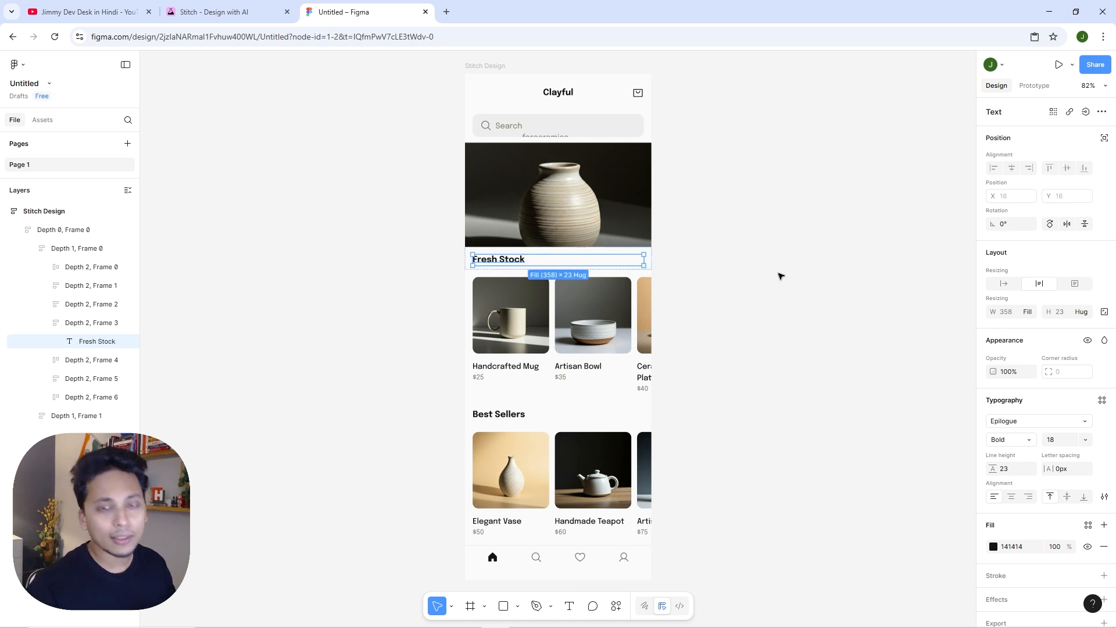
pyautogui.click(780, 276)
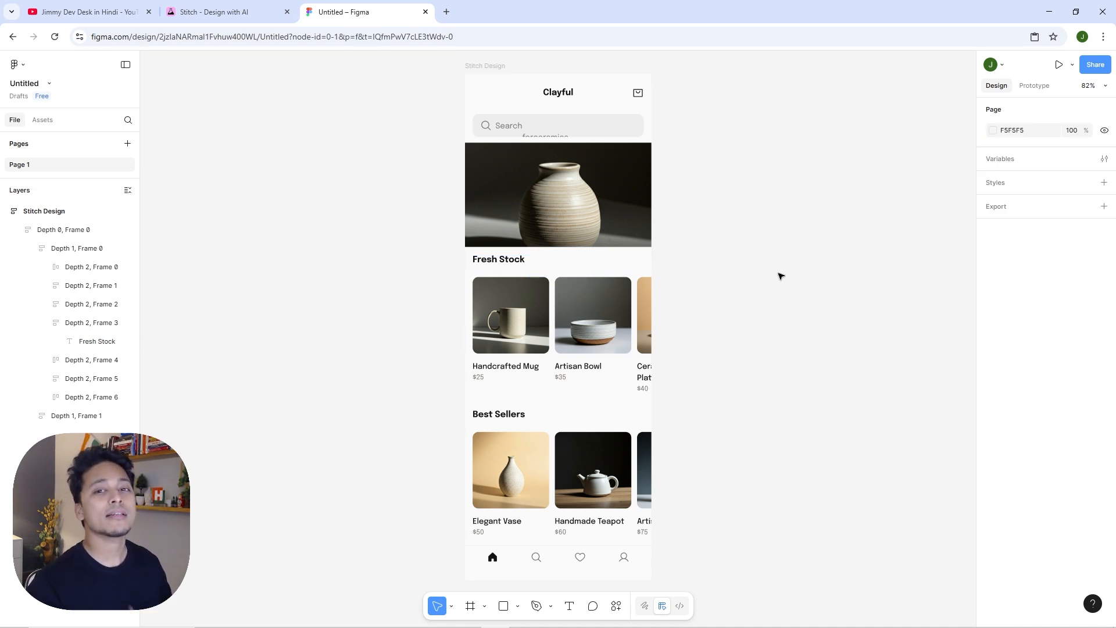
# Switch back to Stitch, view the HTML code of the Clayful design, and close the preview.
pyautogui.click(146, 4)
pyautogui.click(252, 16)
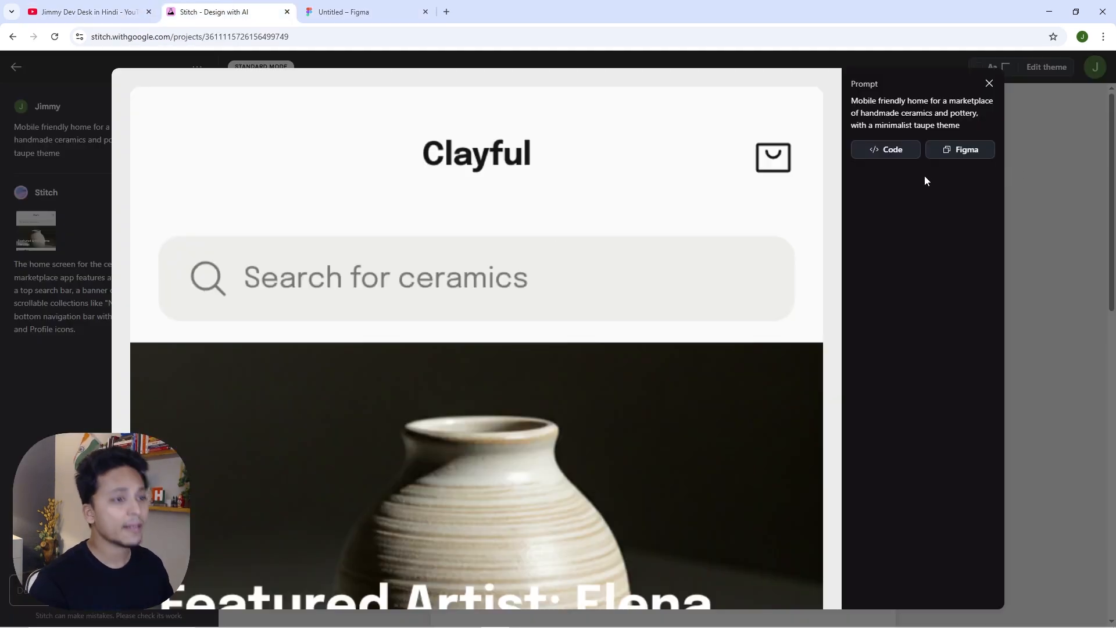
pyautogui.click(889, 149)
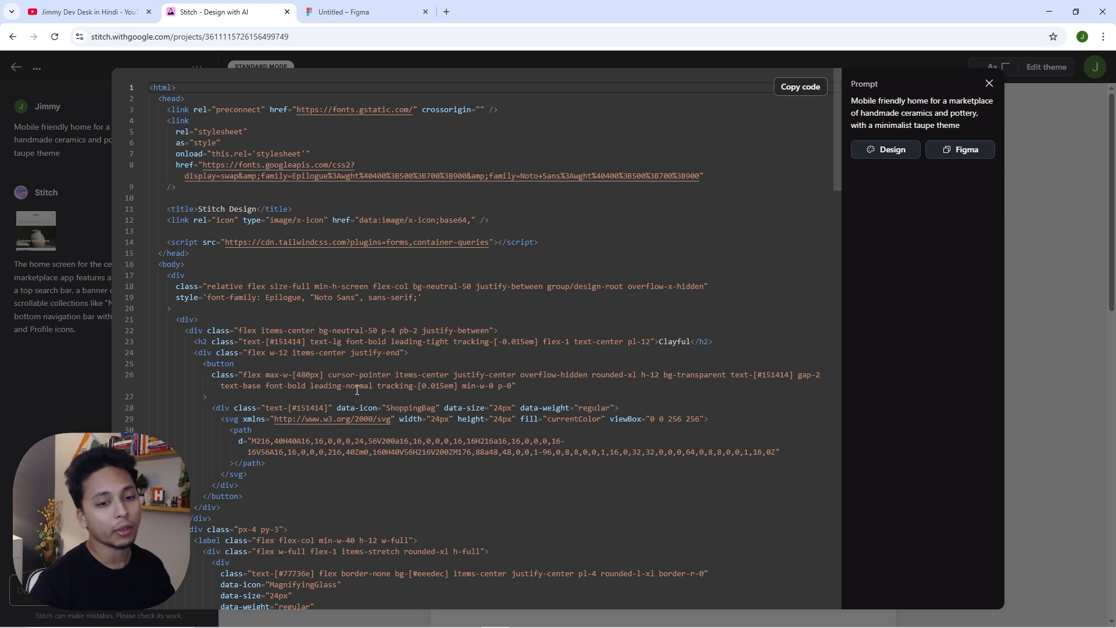
pyautogui.click(989, 83)
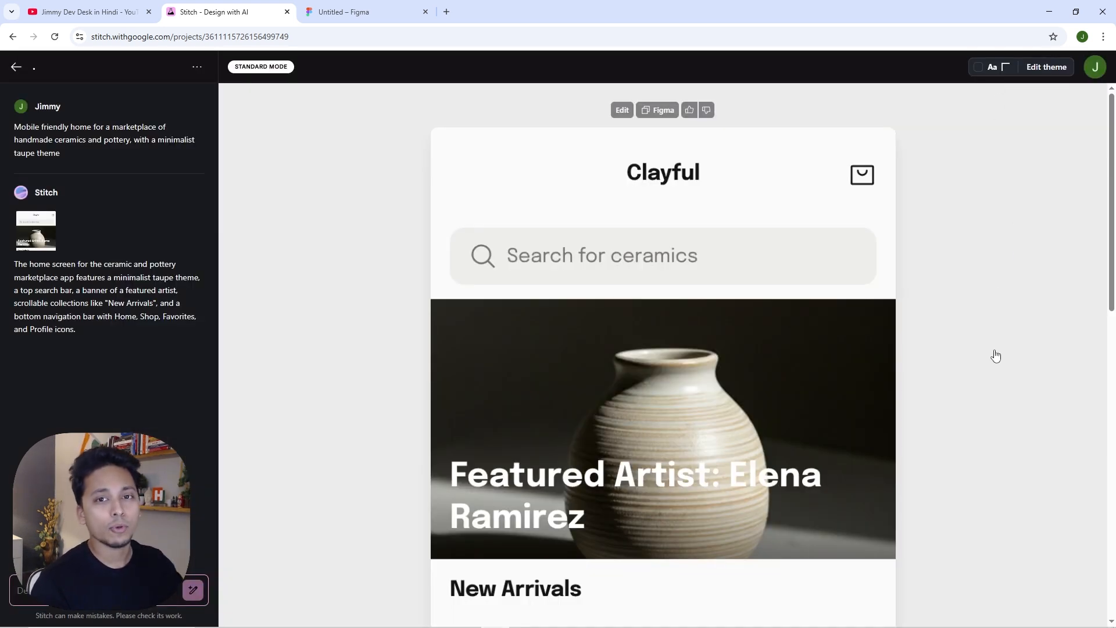
# Generate a new Web design from the suggested prompt for a ski athlete performance dashboard with a profile sidebar.
pyautogui.click(15, 66)
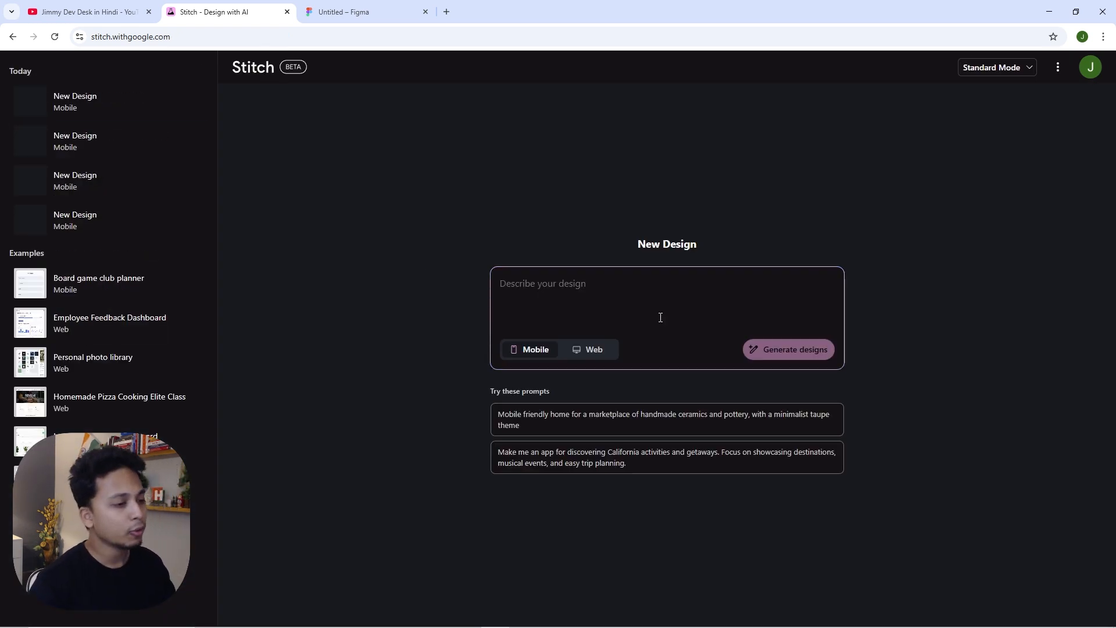
pyautogui.click(592, 355)
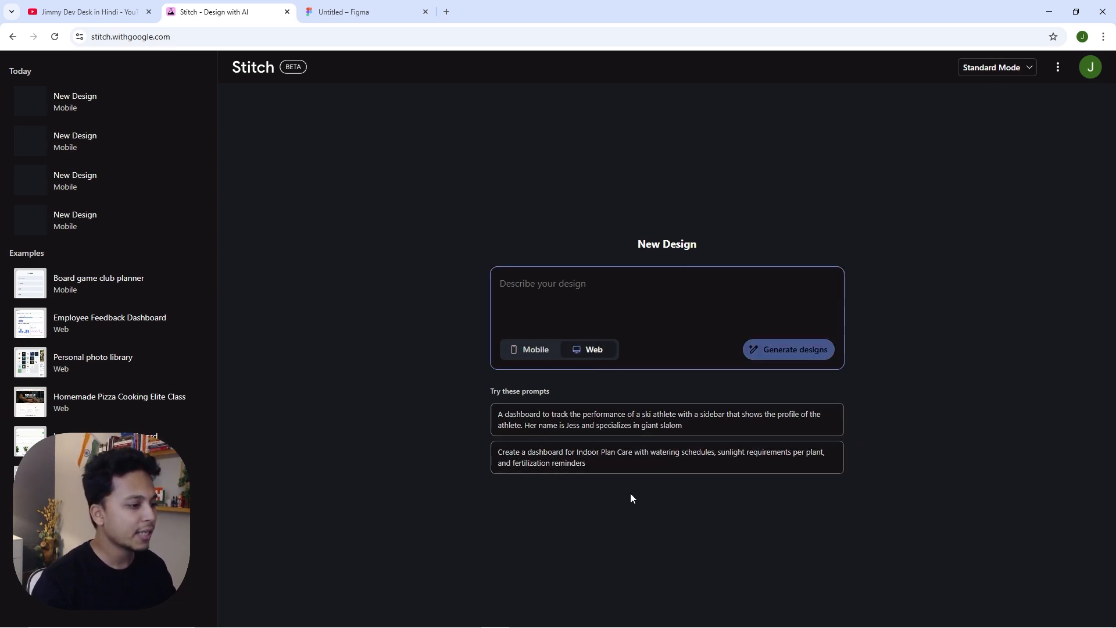
pyautogui.click(568, 424)
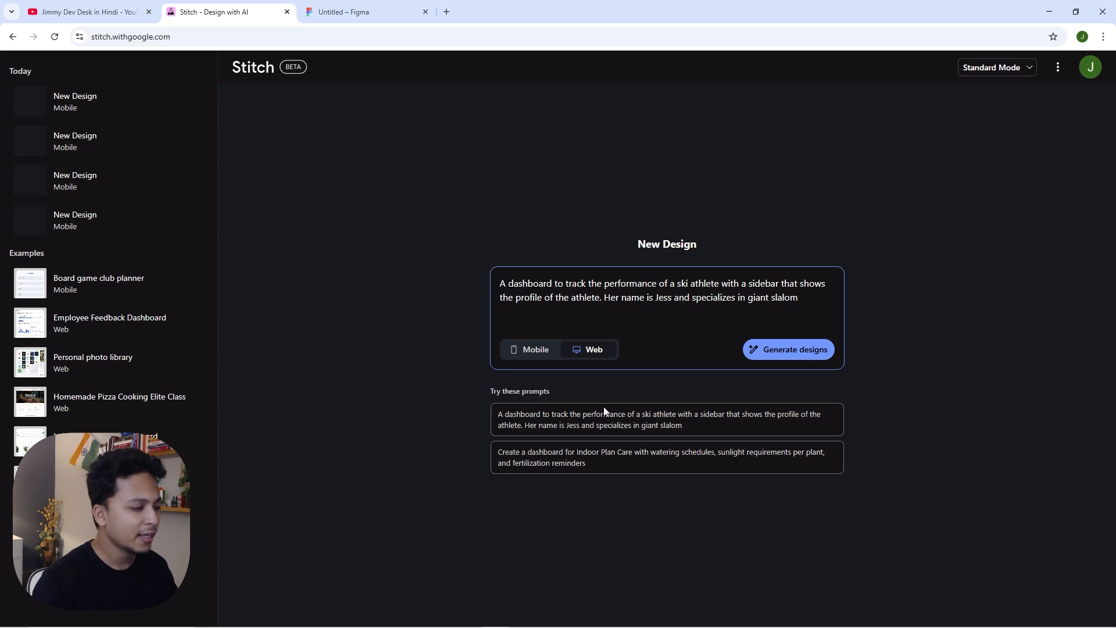
pyautogui.moveTo(505, 288); pyautogui.dragTo(817, 298)
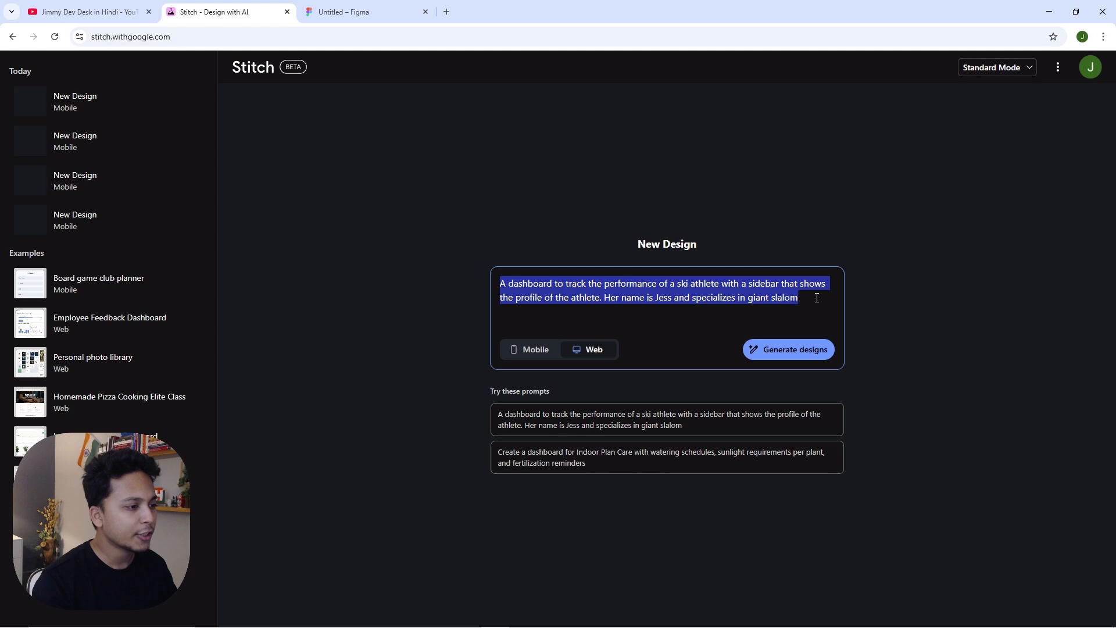
pyautogui.click(584, 319)
pyautogui.moveTo(604, 299); pyautogui.dragTo(799, 298)
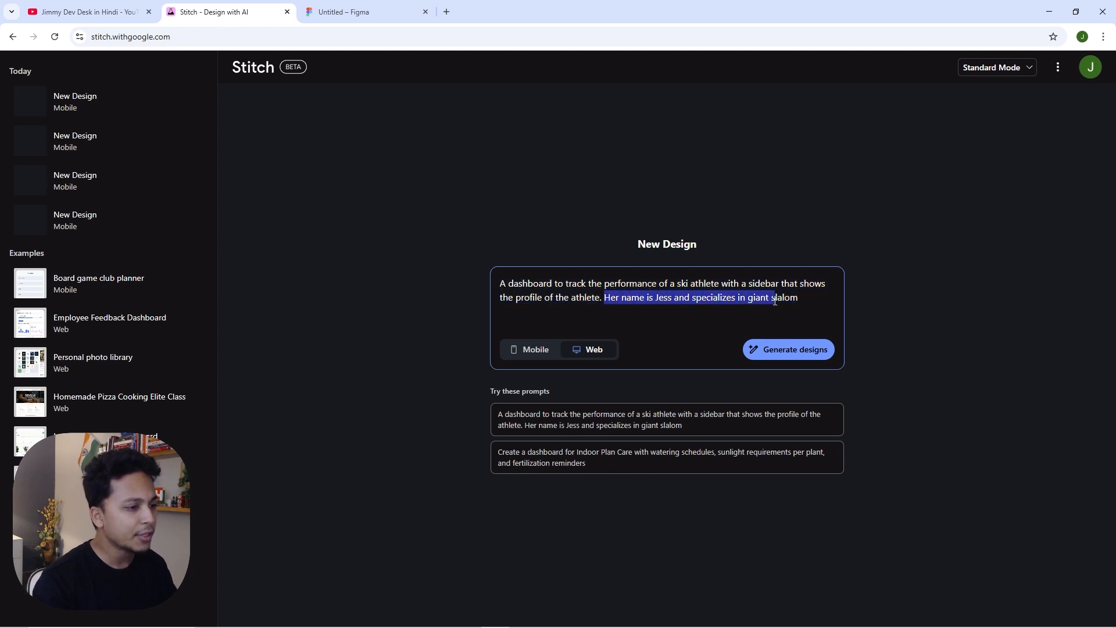
pyautogui.click(698, 322)
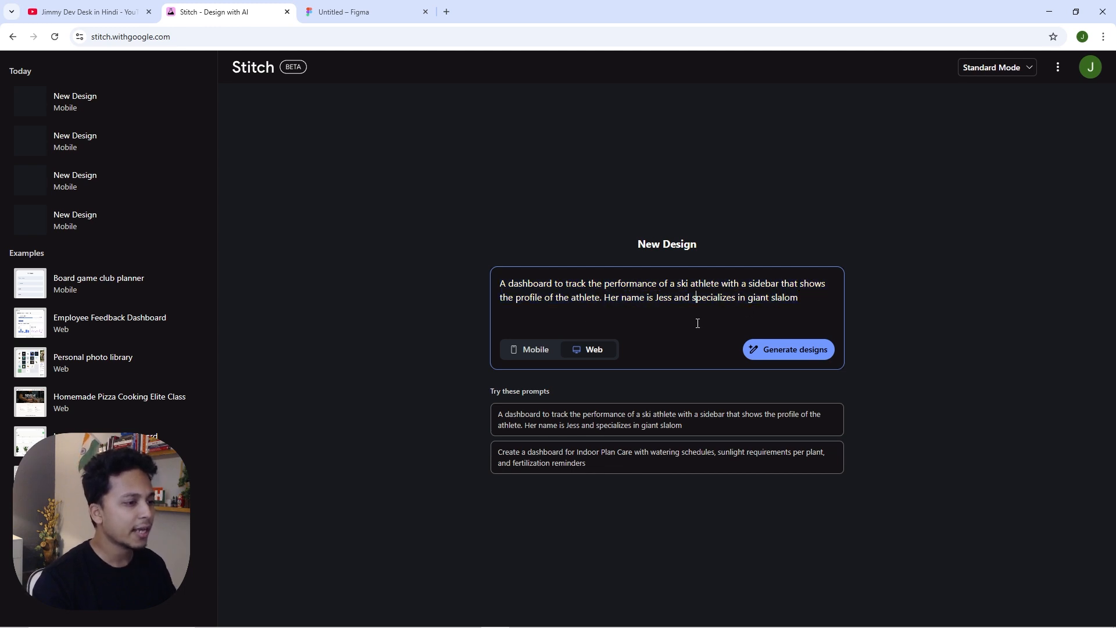
pyautogui.click(794, 356)
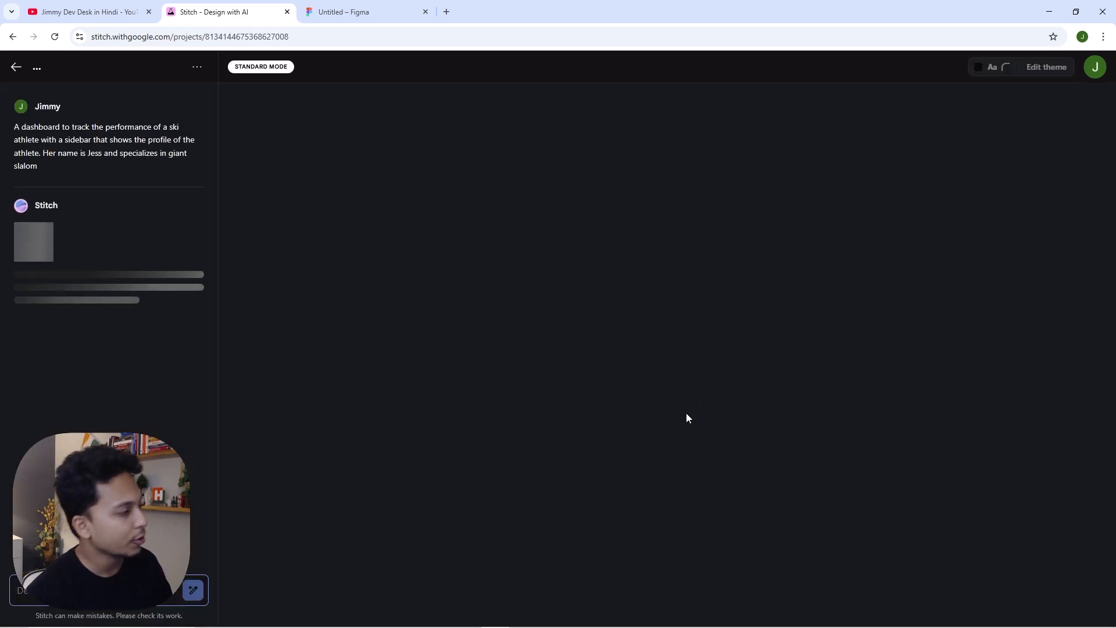
pyautogui.hotkey('ctrl', '+')
pyautogui.hotkey('ctrl', '+')
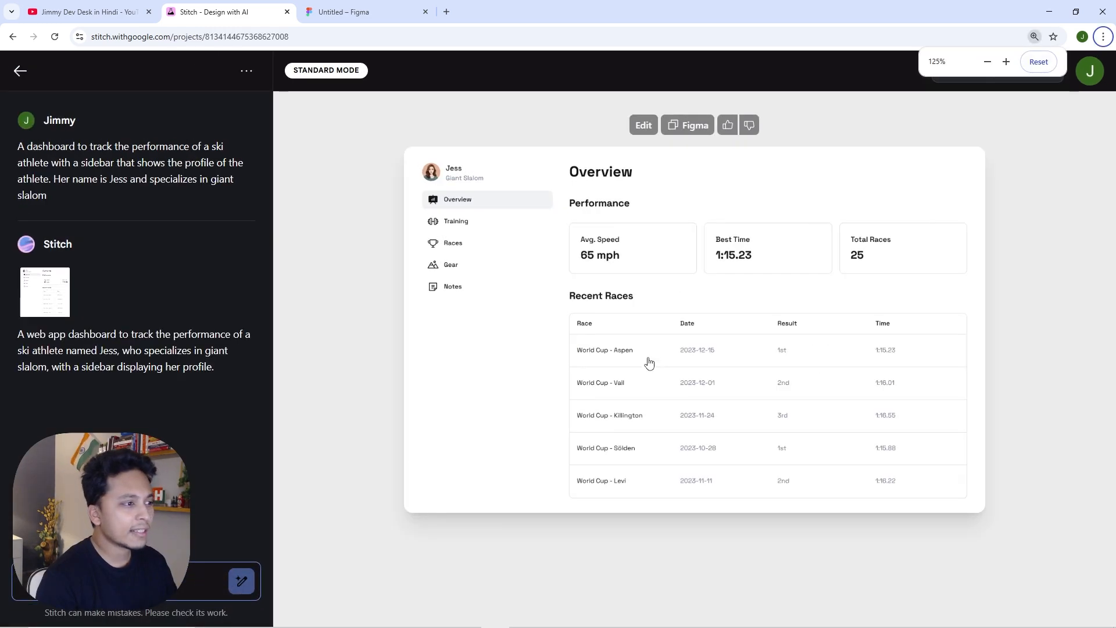
pyautogui.hotkey('ctrl', '-')
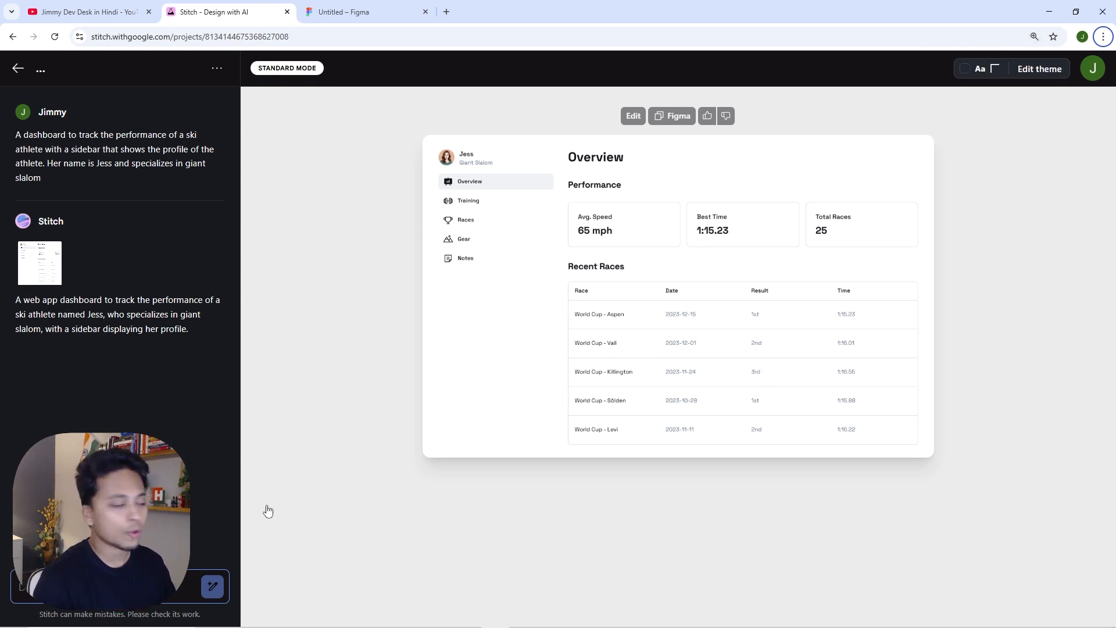
# Try the follow-up prompt box with placeholder text, move the Stitch tab into its own maximized window, and clear the text.
pyautogui.click(20, 585)
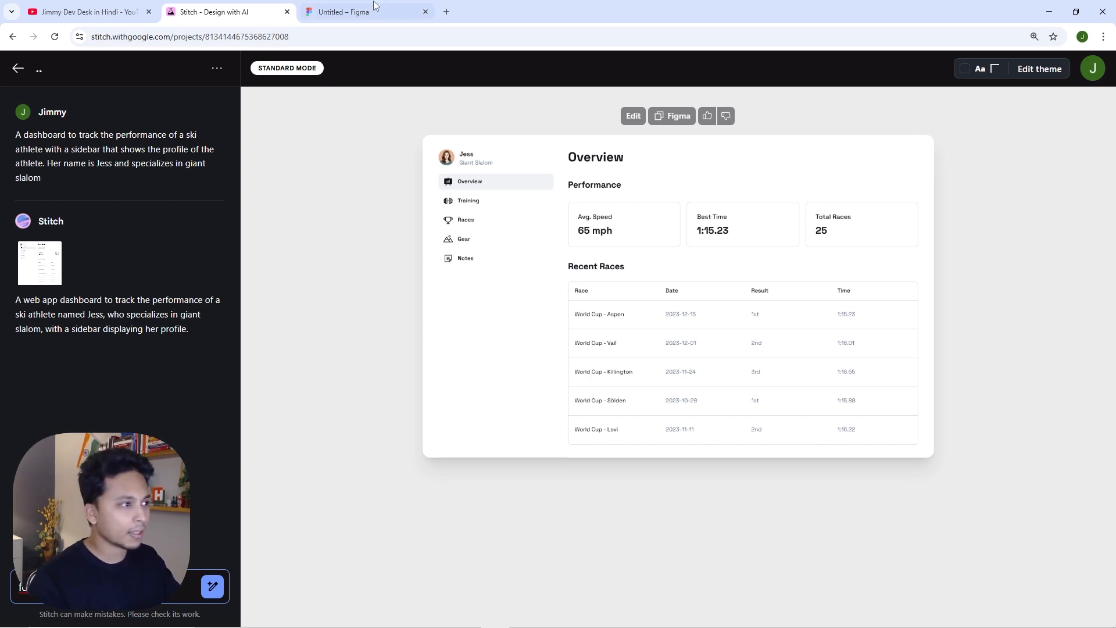
pyautogui.moveTo(273, 12); pyautogui.dragTo(879, 30)
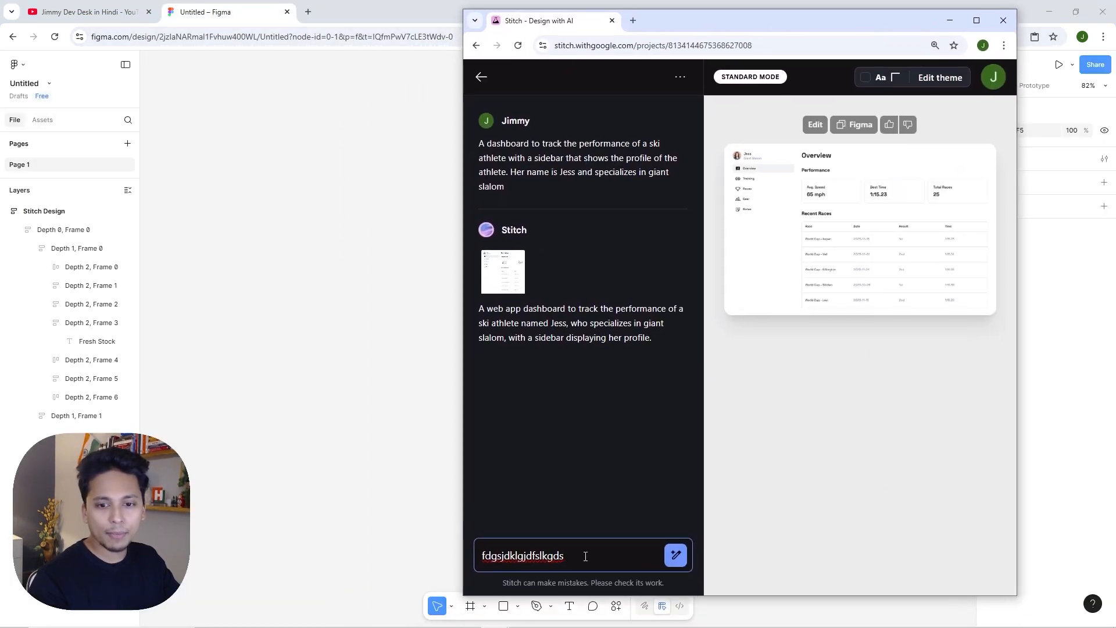
pyautogui.moveTo(567, 558); pyautogui.dragTo(472, 566)
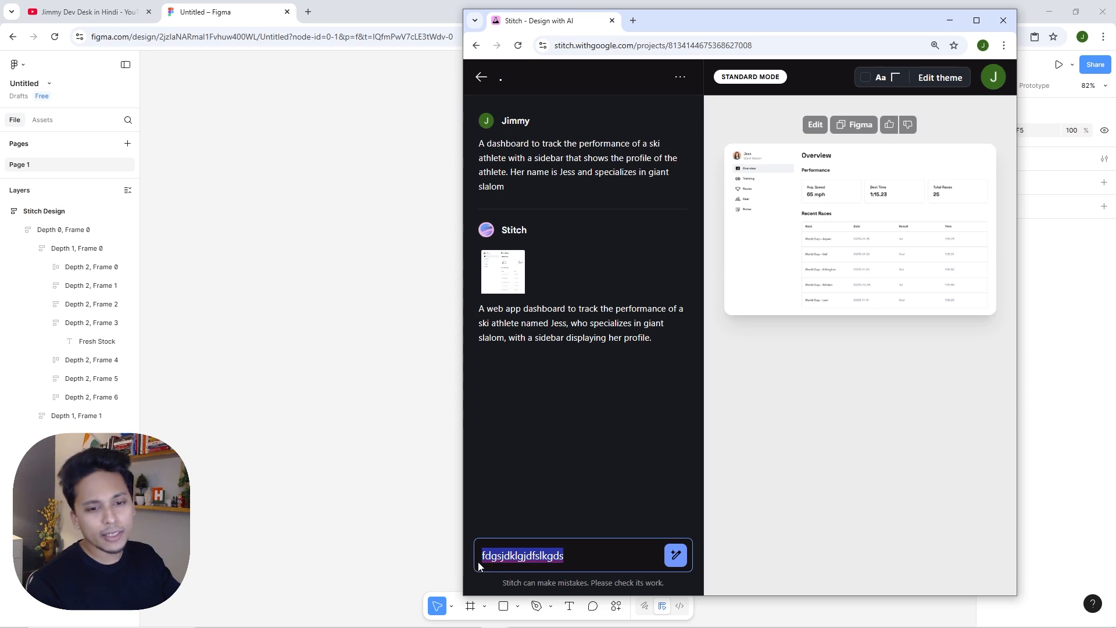
pyautogui.press('BackSpace')
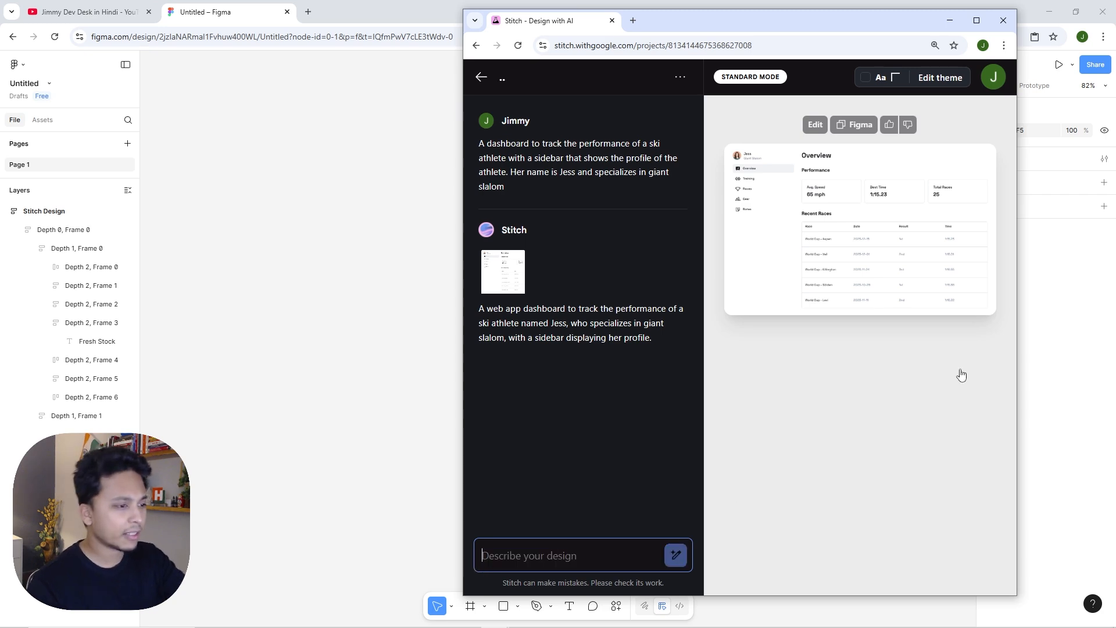
pyautogui.click(977, 20)
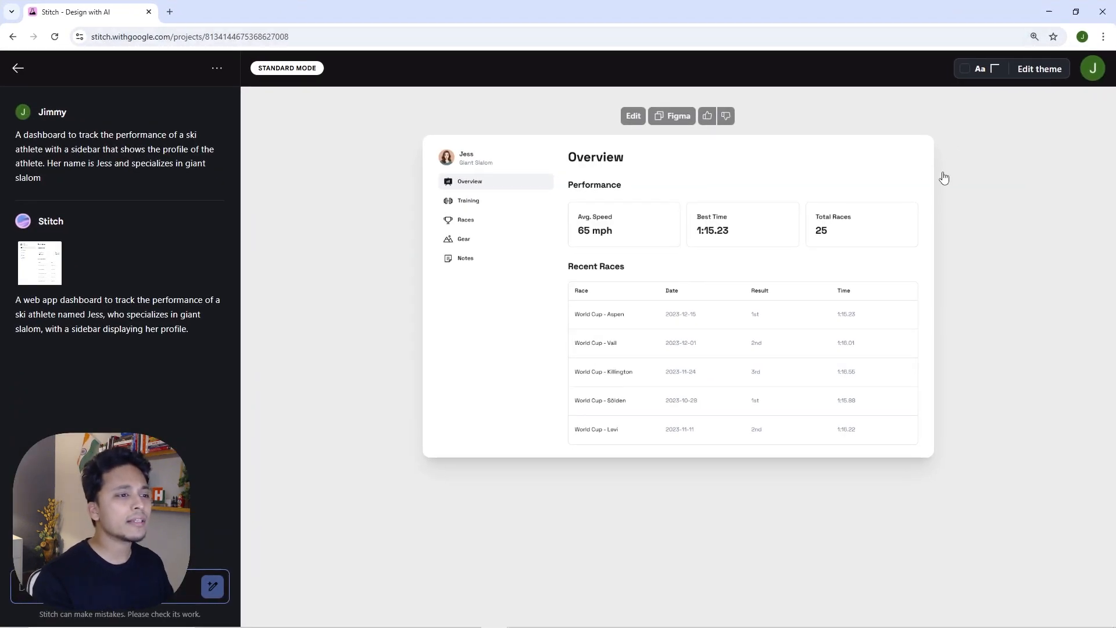
# Apply a Dark theme to the ski dashboard with colour #019863, the roundest corner radius and the Newsreader font.
pyautogui.click(1029, 73)
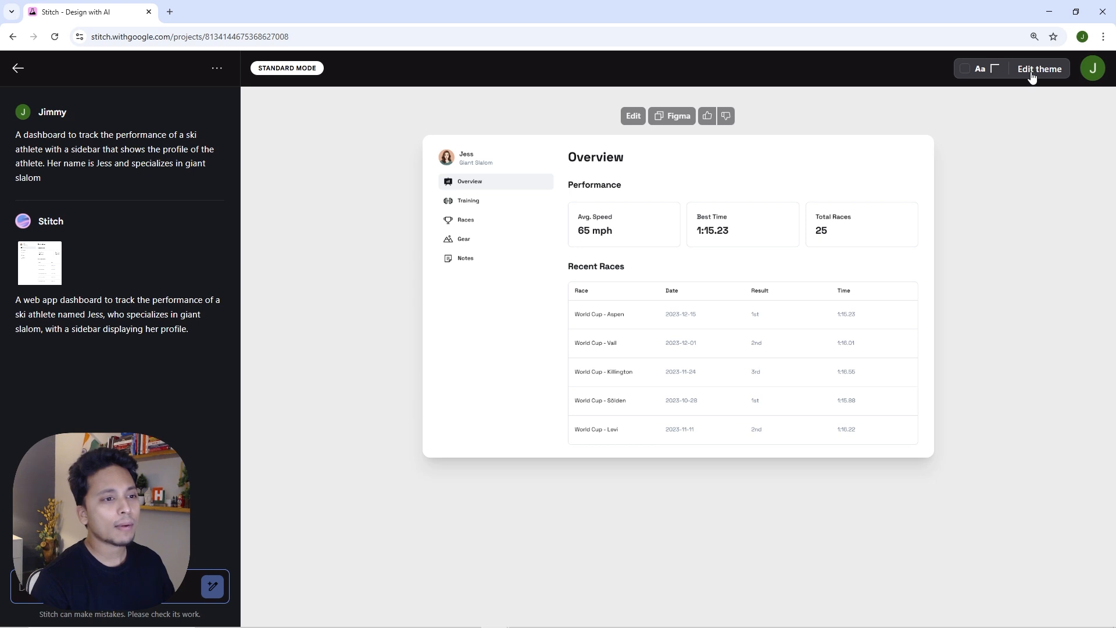
pyautogui.click(1006, 124)
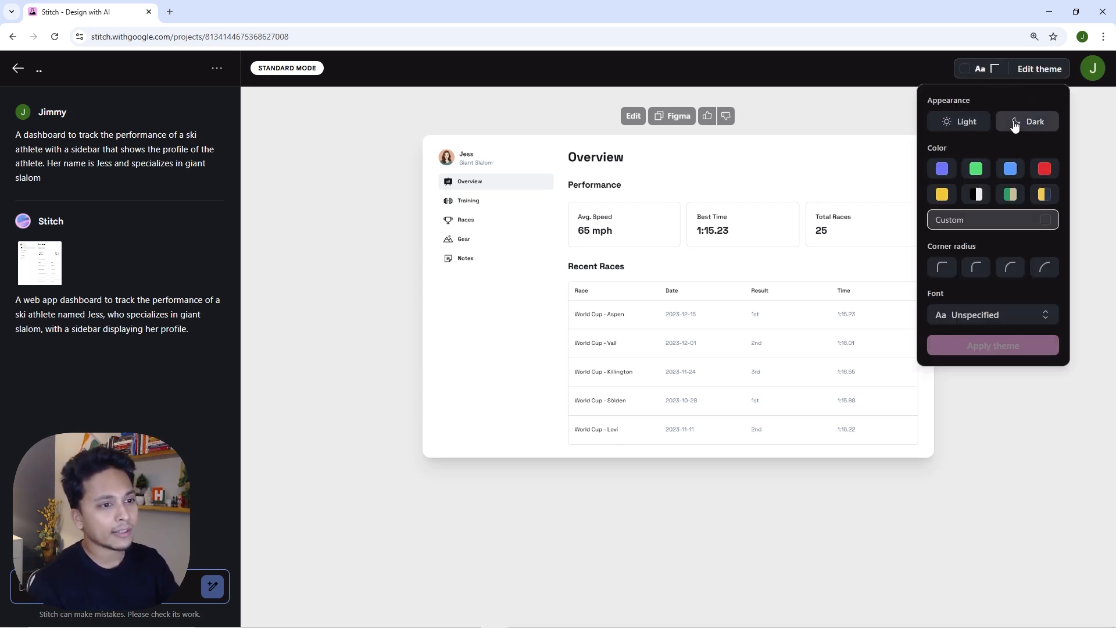
pyautogui.click(1020, 132)
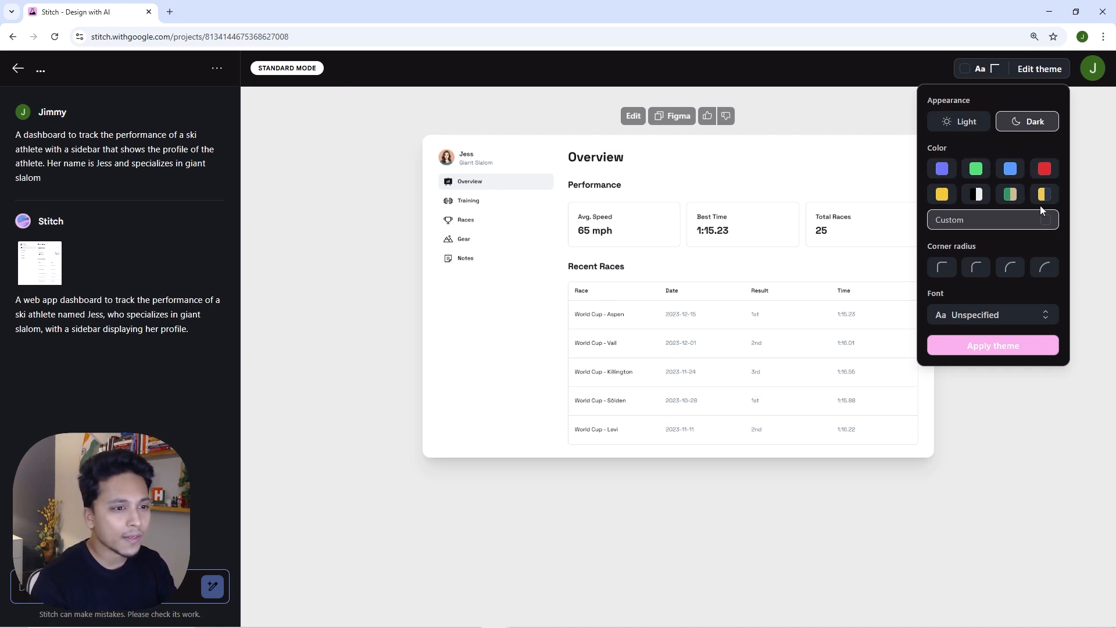
pyautogui.click(1017, 200)
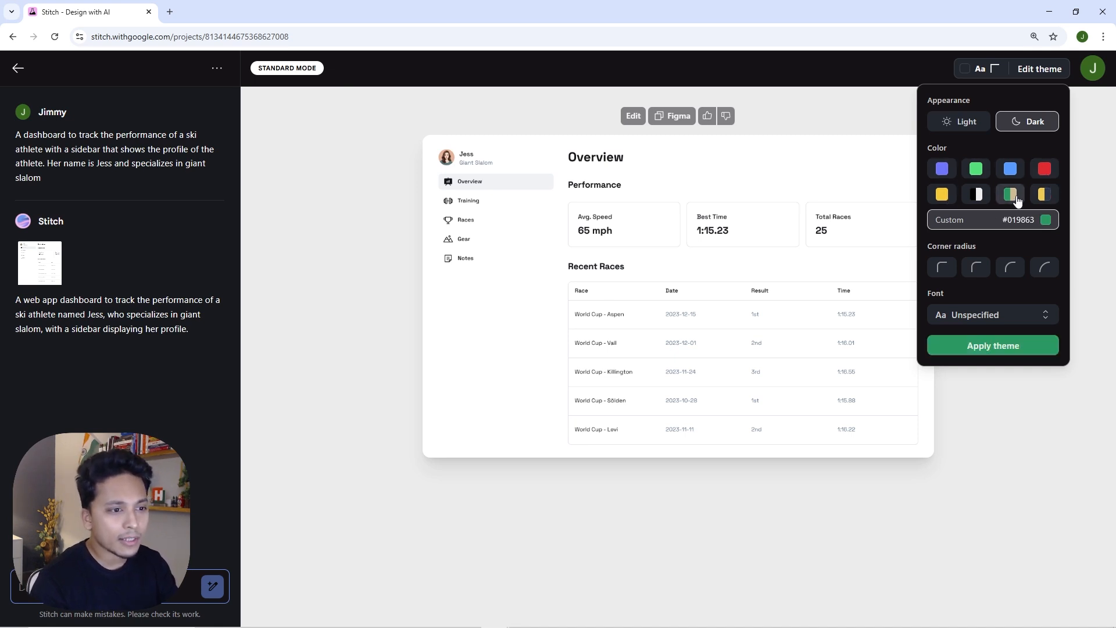
pyautogui.click(1045, 268)
pyautogui.click(978, 321)
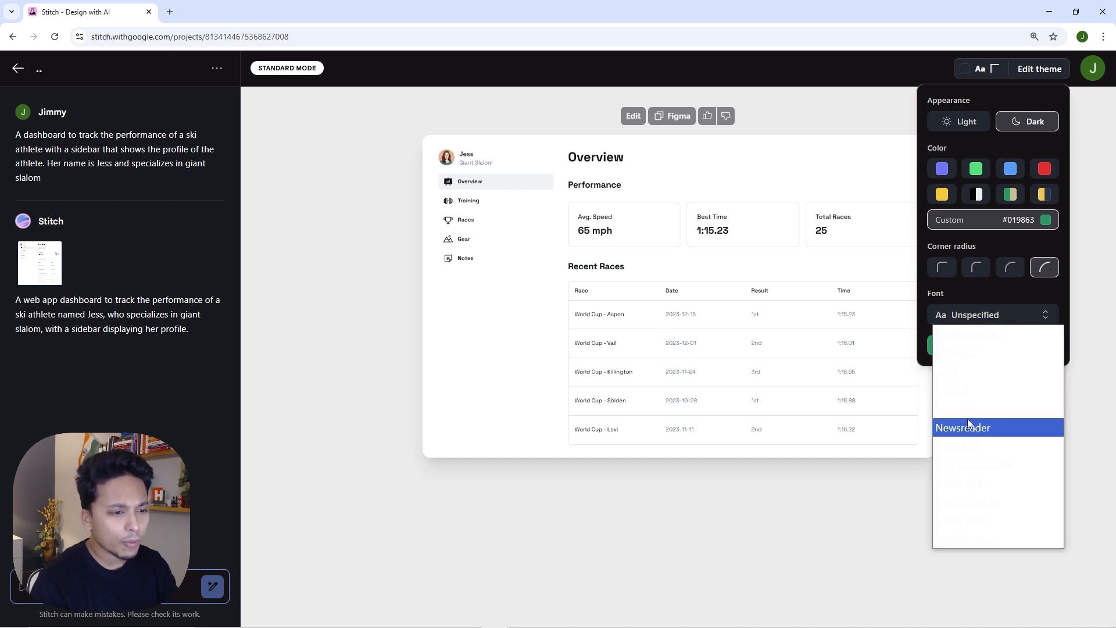
pyautogui.click(982, 433)
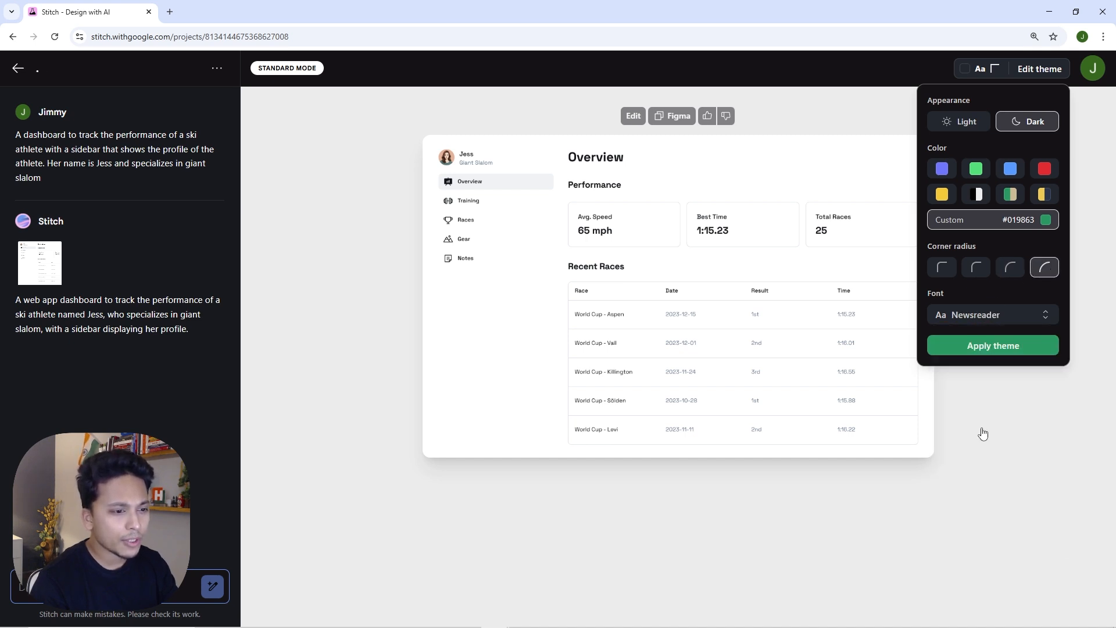
pyautogui.click(1019, 347)
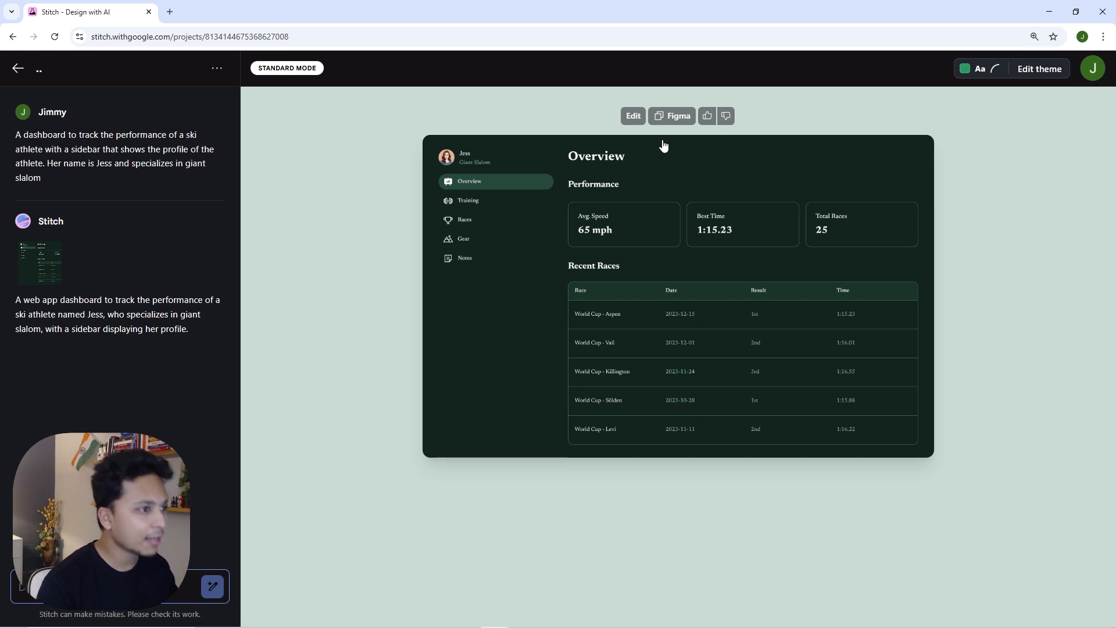
# Show the HTML code of the themed ski dashboard and copy all of it.
pyautogui.click(732, 172)
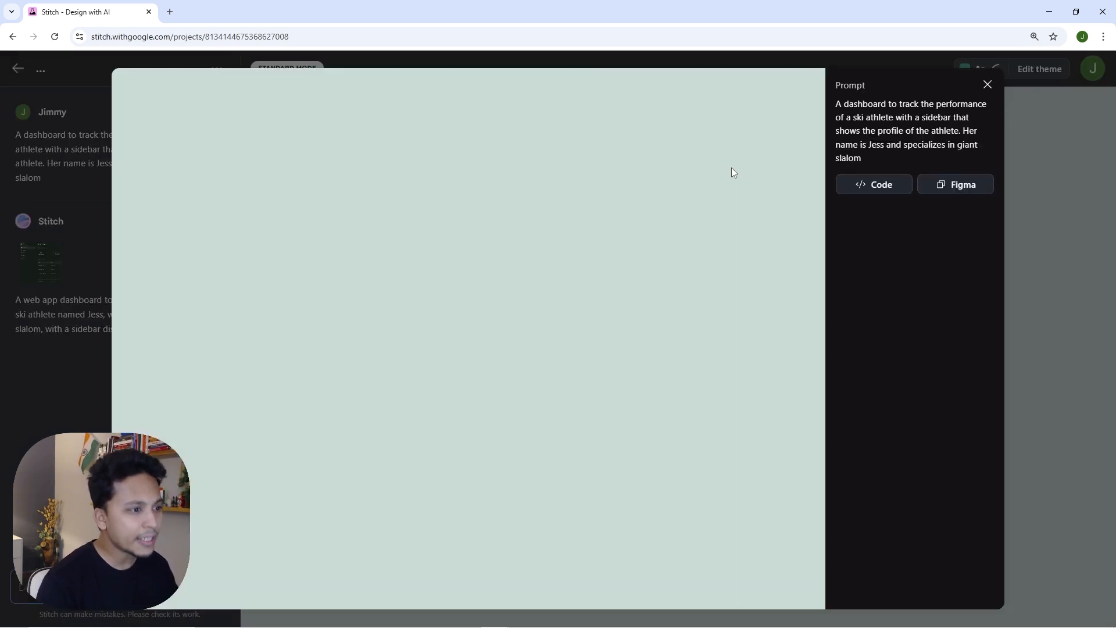
pyautogui.click(856, 186)
pyautogui.click(856, 190)
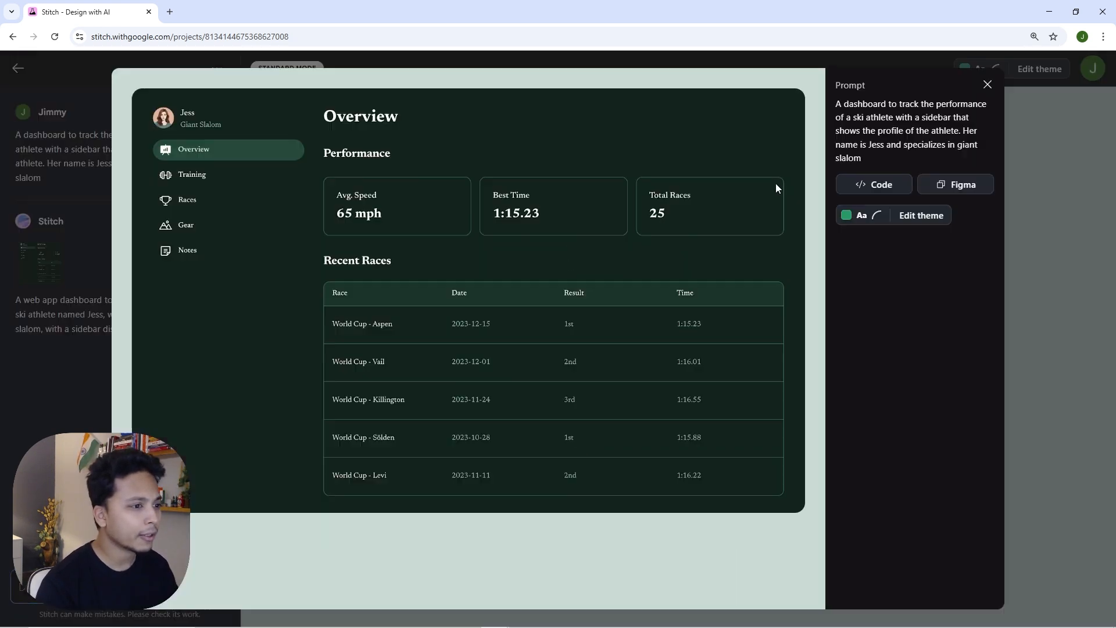
pyautogui.click(872, 194)
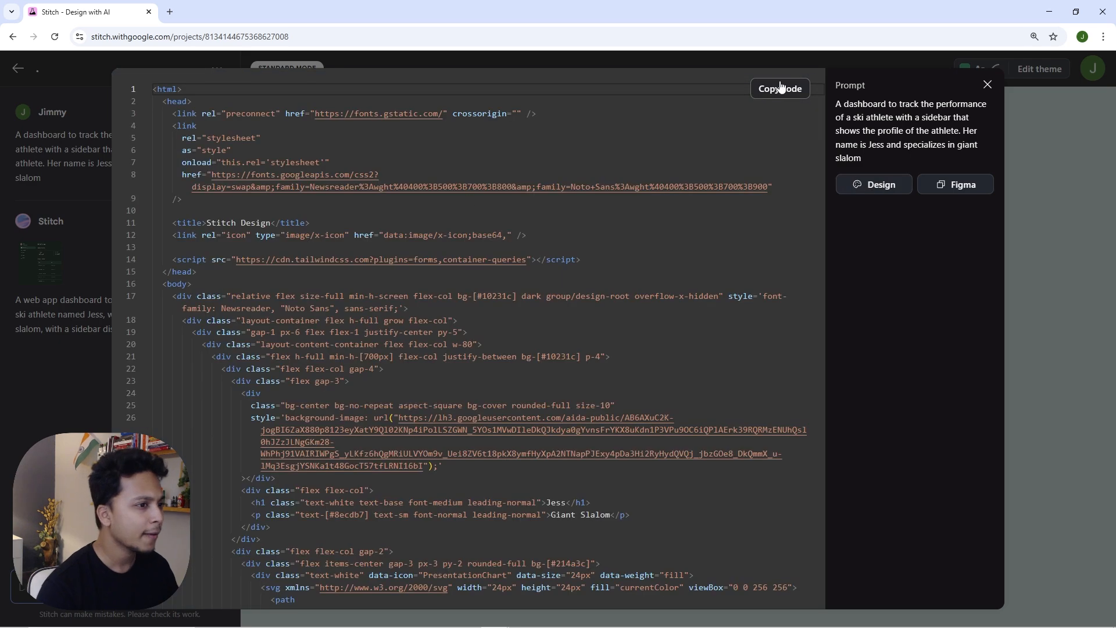
pyautogui.click(443, 171)
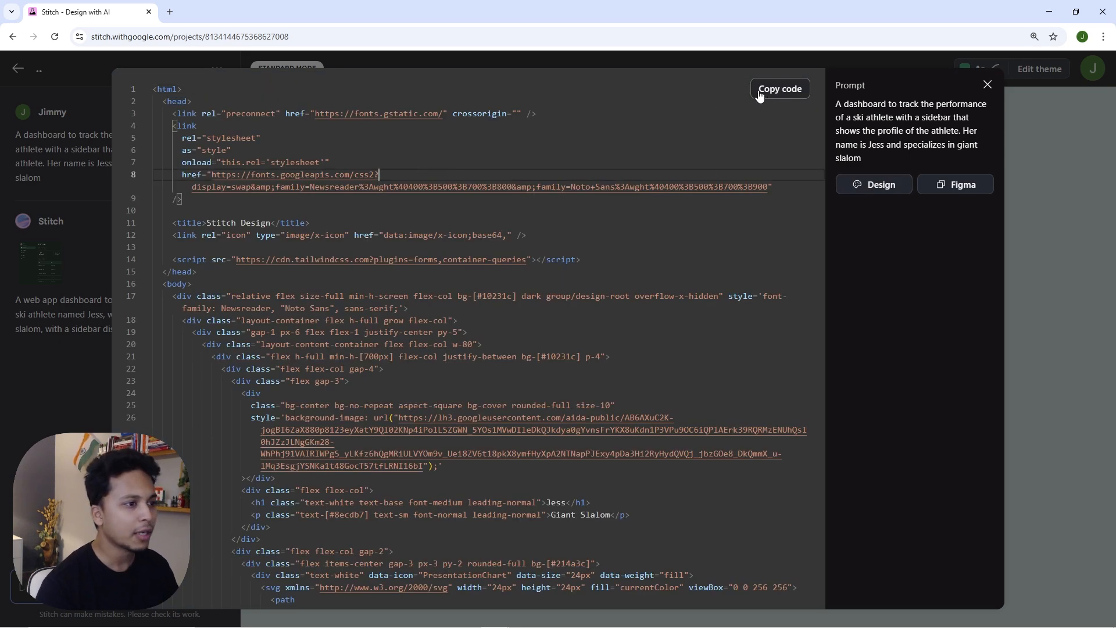
pyautogui.click(778, 89)
# Open Notepad and paste the copied dashboard code into a new document.
pyautogui.press('super')
pyautogui.write('nte')
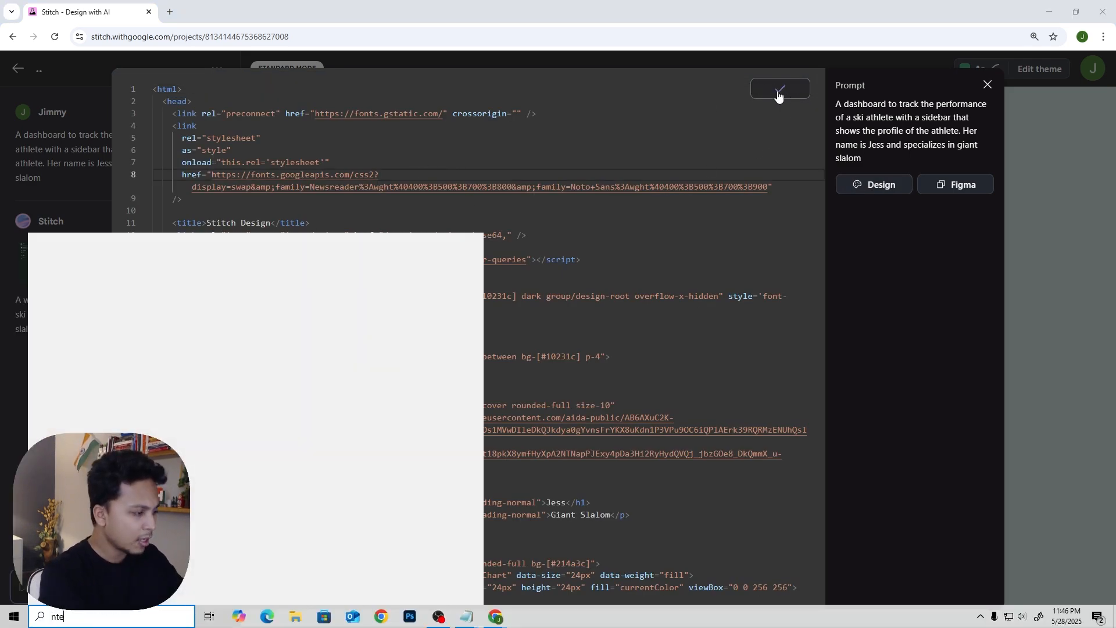
pyautogui.press('Return')
pyautogui.hotkey('ctrl', 'v')
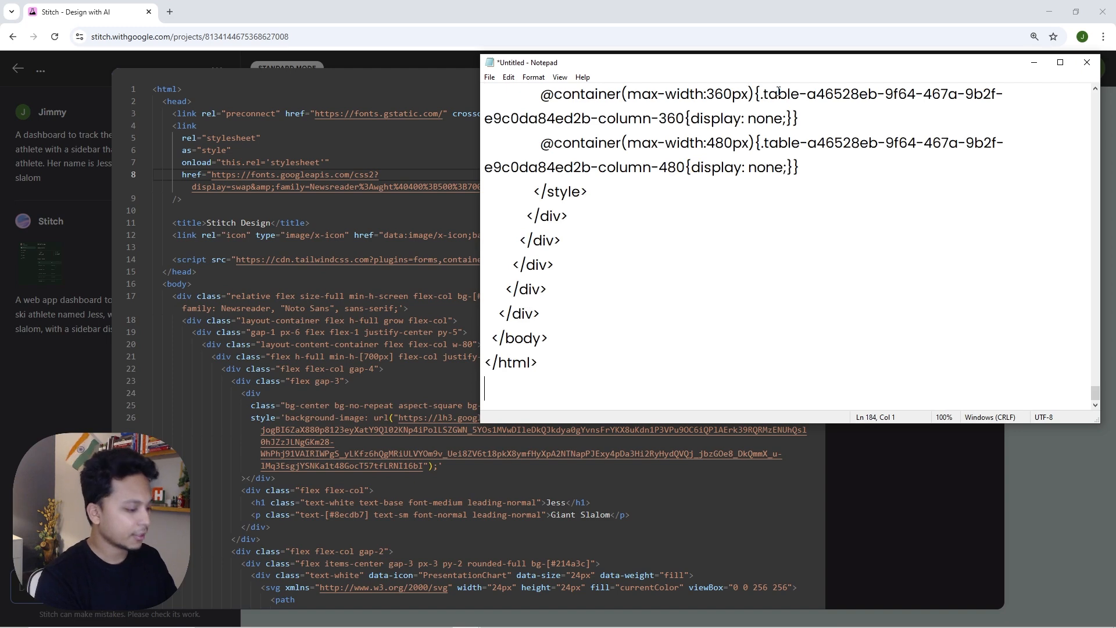
# Save the Notepad document to the Desktop as jess.html, using the file type that covers all files.
pyautogui.hotkey('ctrl', 's')
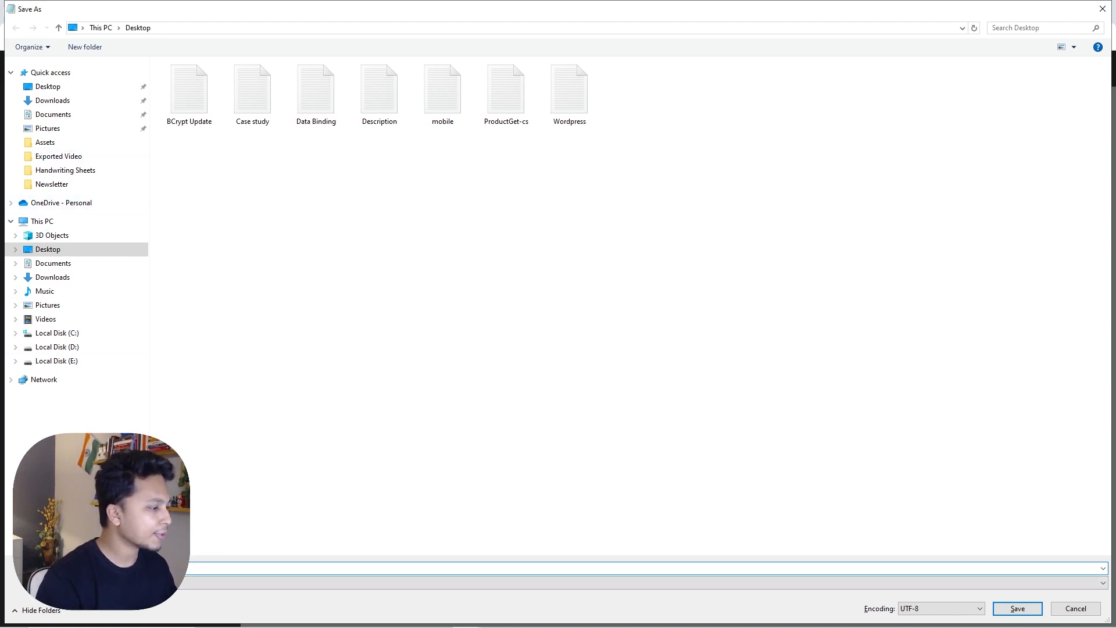
pyautogui.click(114, 583)
pyautogui.click(106, 605)
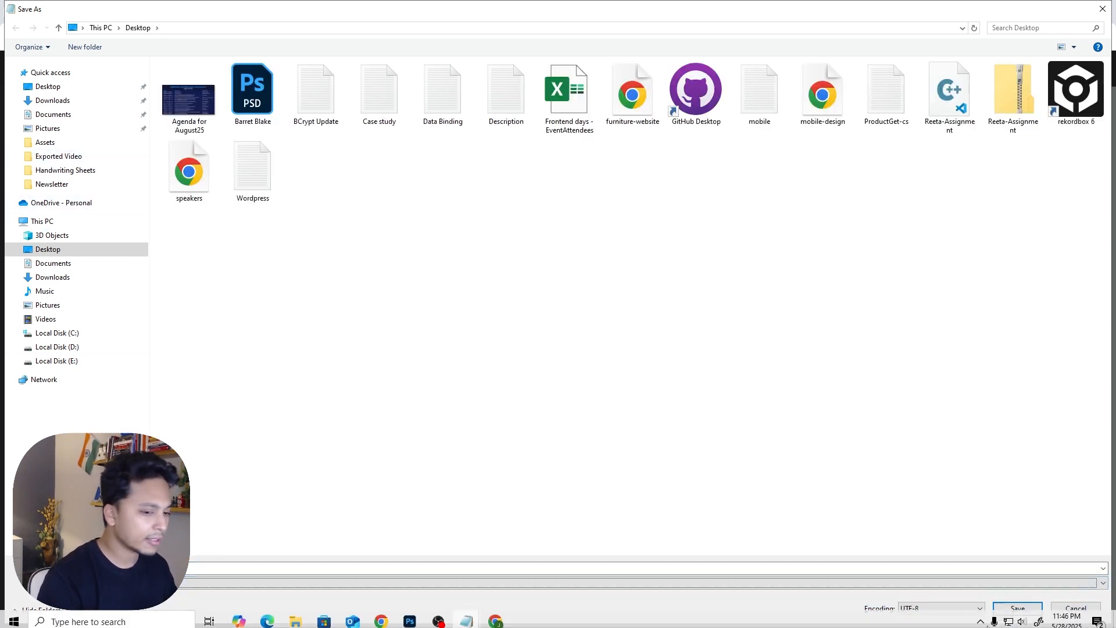
pyautogui.click(1017, 608)
# Minimize the browser windows and open jess.html from the Desktop to view the dashboard as a local web page.
pyautogui.click(1034, 19)
pyautogui.click(1049, 11)
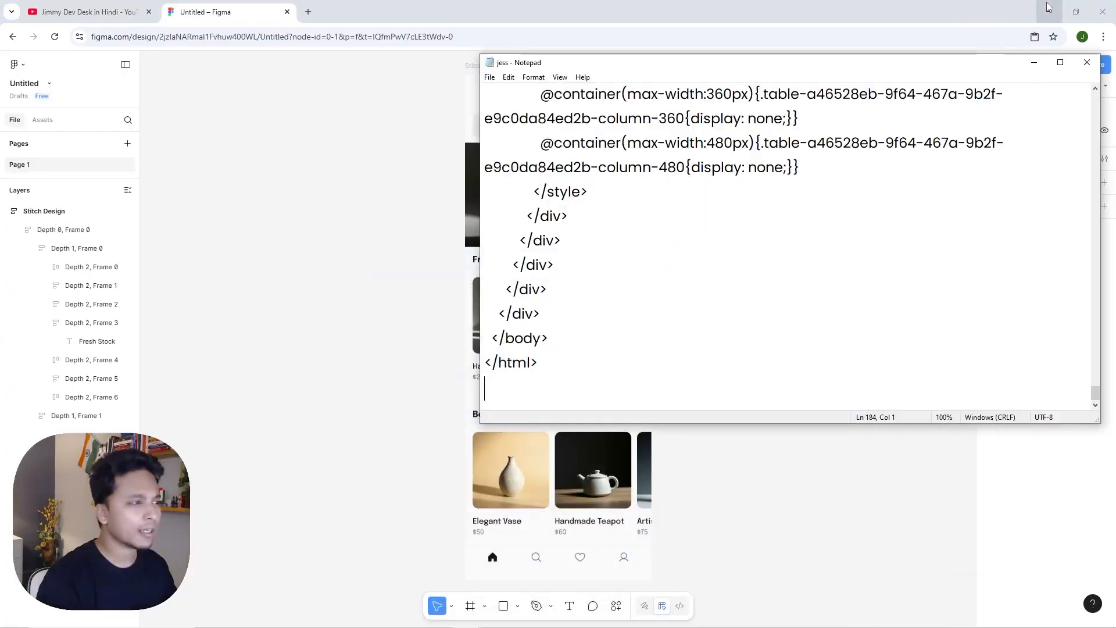
pyautogui.click(1049, 12)
pyautogui.click(214, 479)
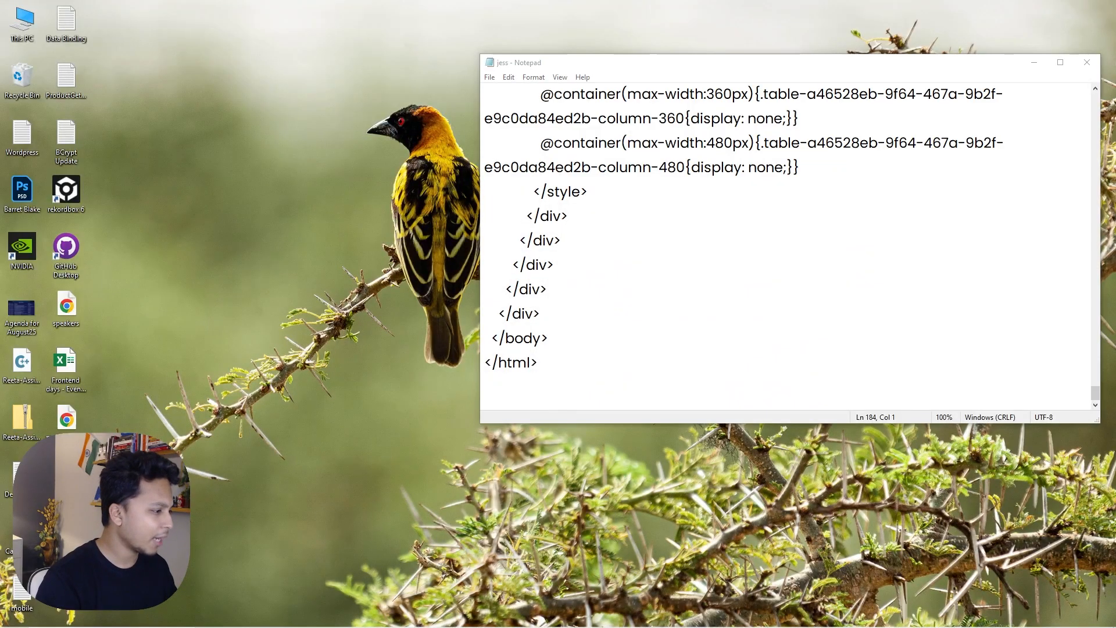
pyautogui.doubleClick(66, 478)
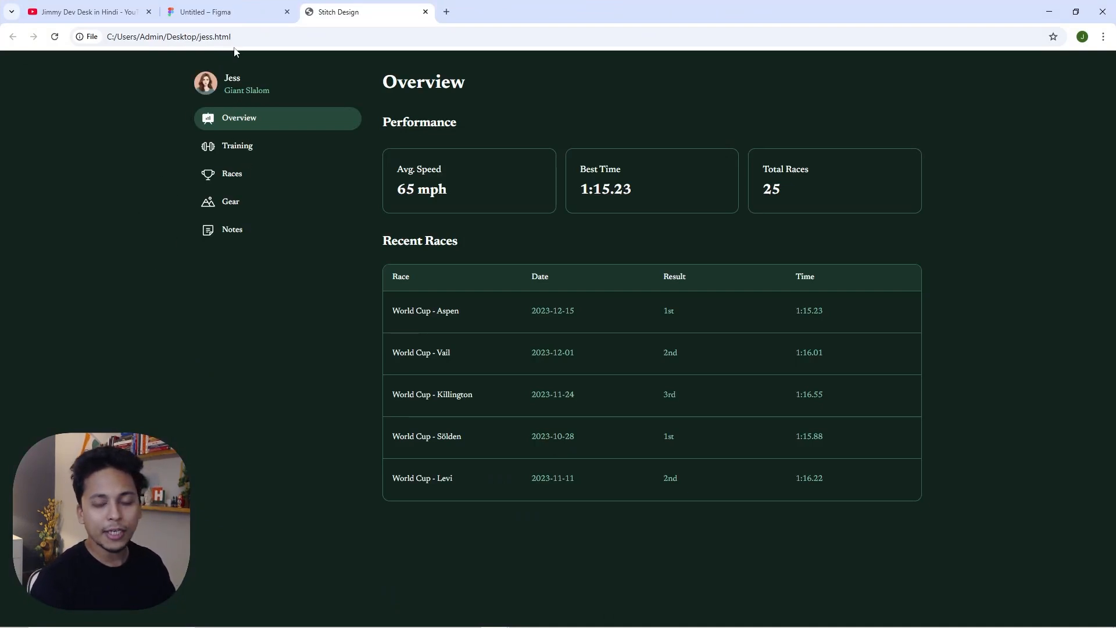
pyautogui.moveTo(262, 34); pyautogui.dragTo(69, 37)
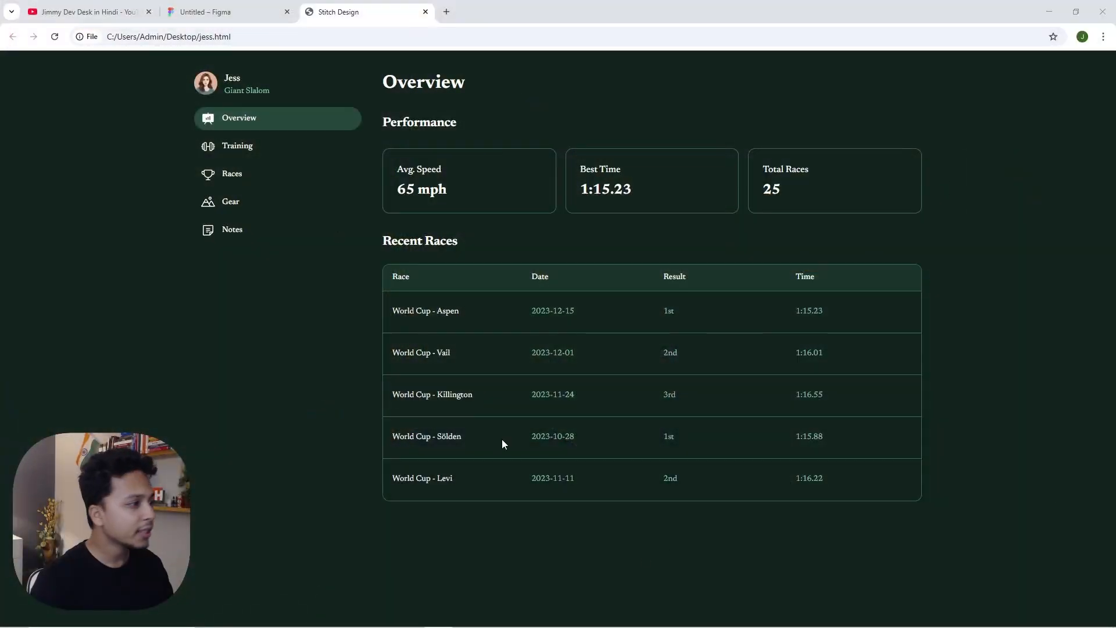
# Switch back to the Stitch window, close the code preview, and return to the New Design page.
pyautogui.click(240, 10)
pyautogui.click(87, 11)
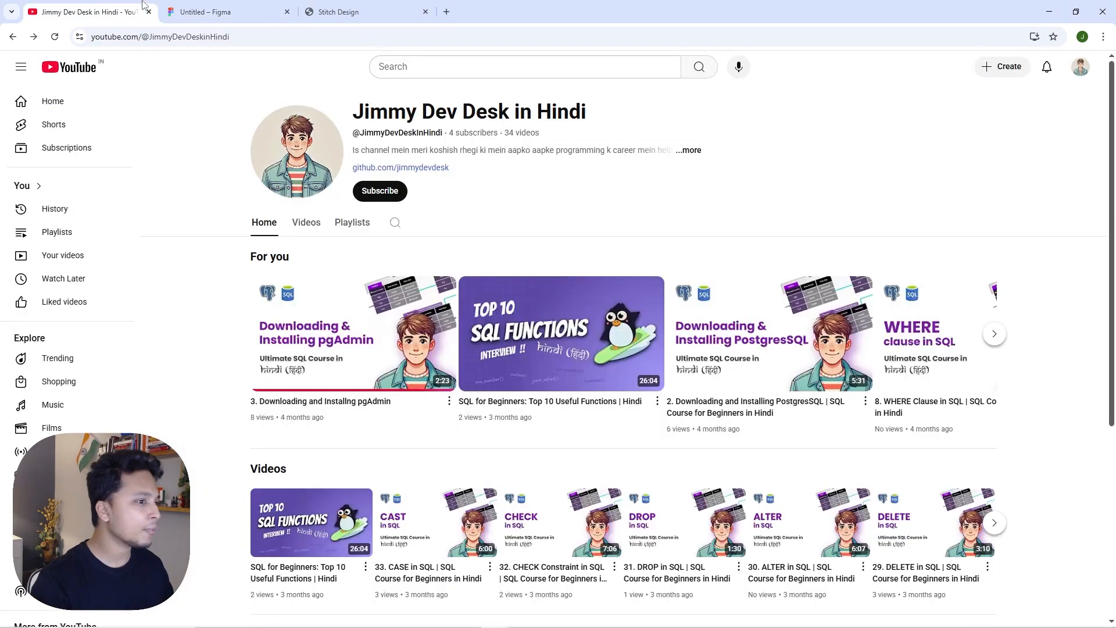
pyautogui.click(317, 10)
pyautogui.click(325, 34)
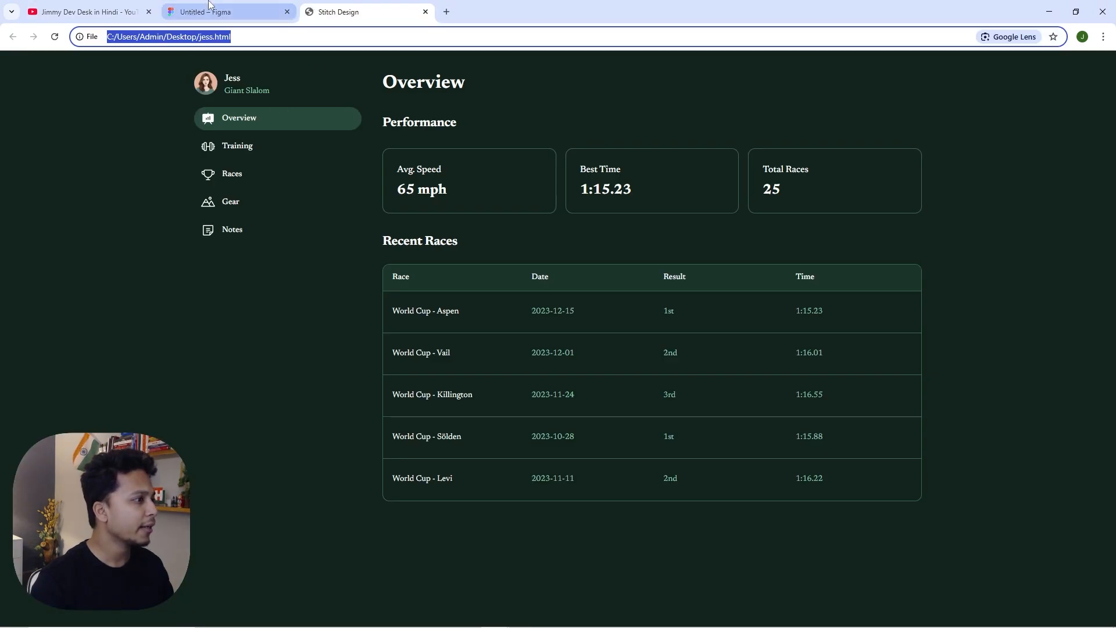
pyautogui.moveTo(484, 622)
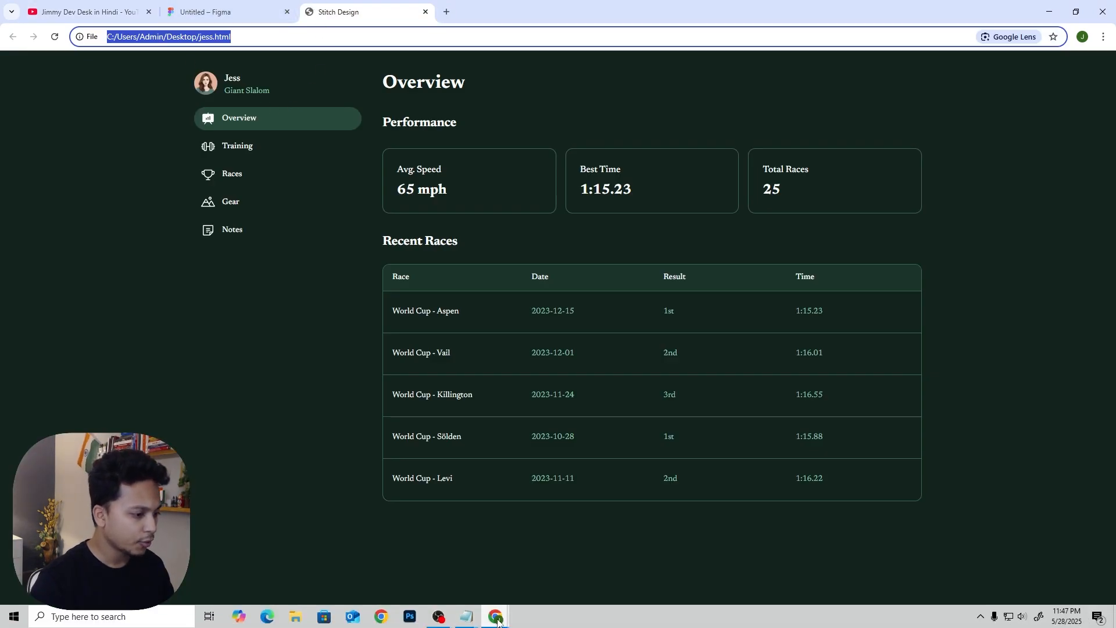
pyautogui.click(547, 565)
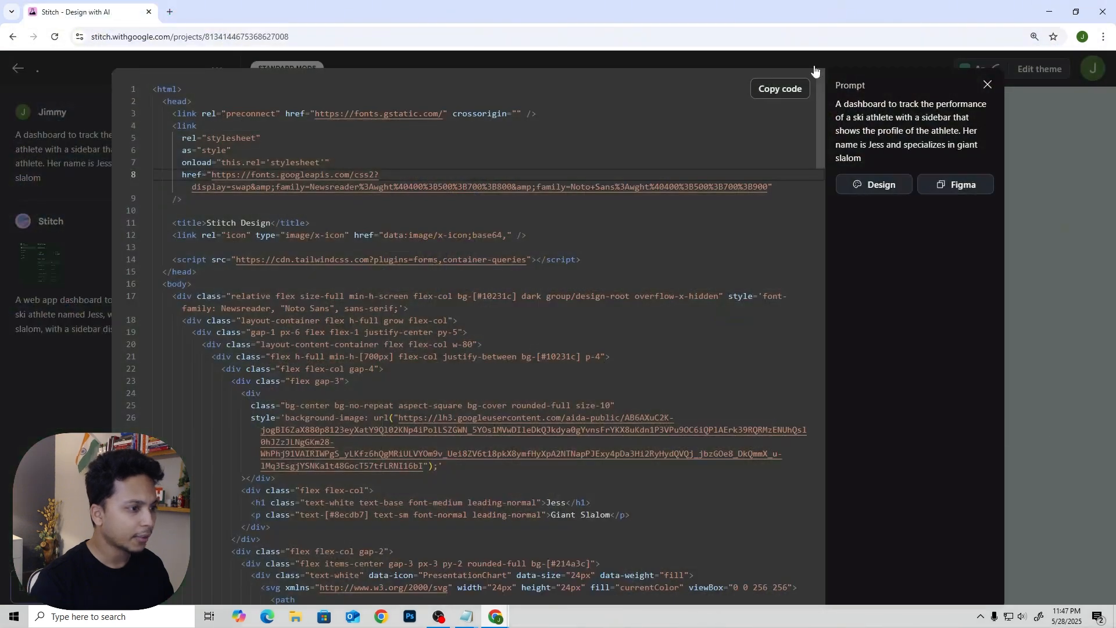
pyautogui.click(982, 82)
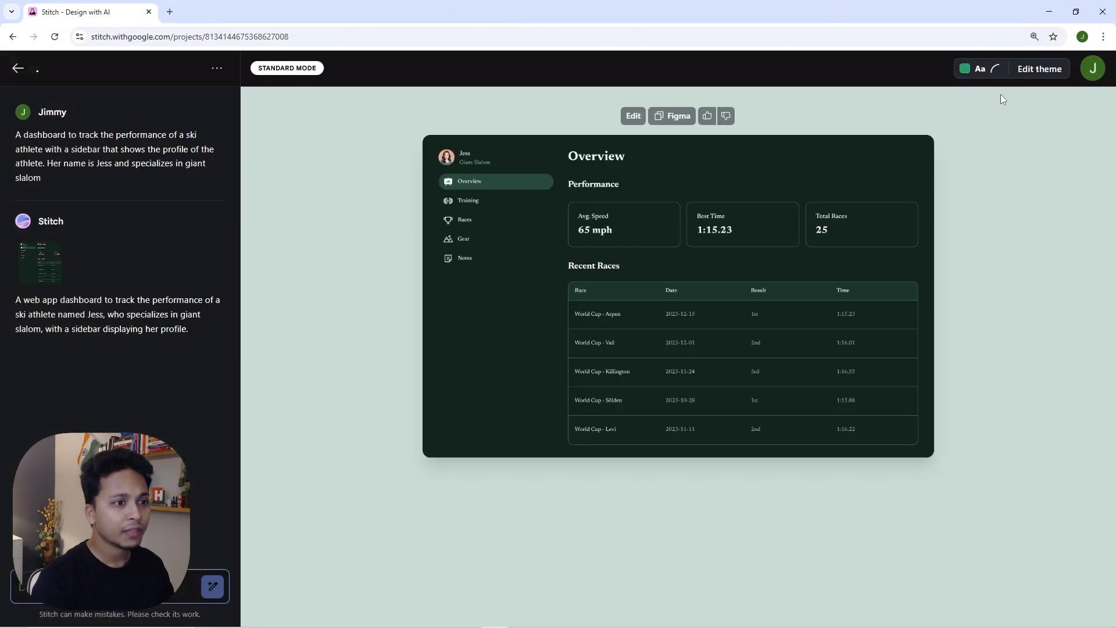
pyautogui.click(24, 70)
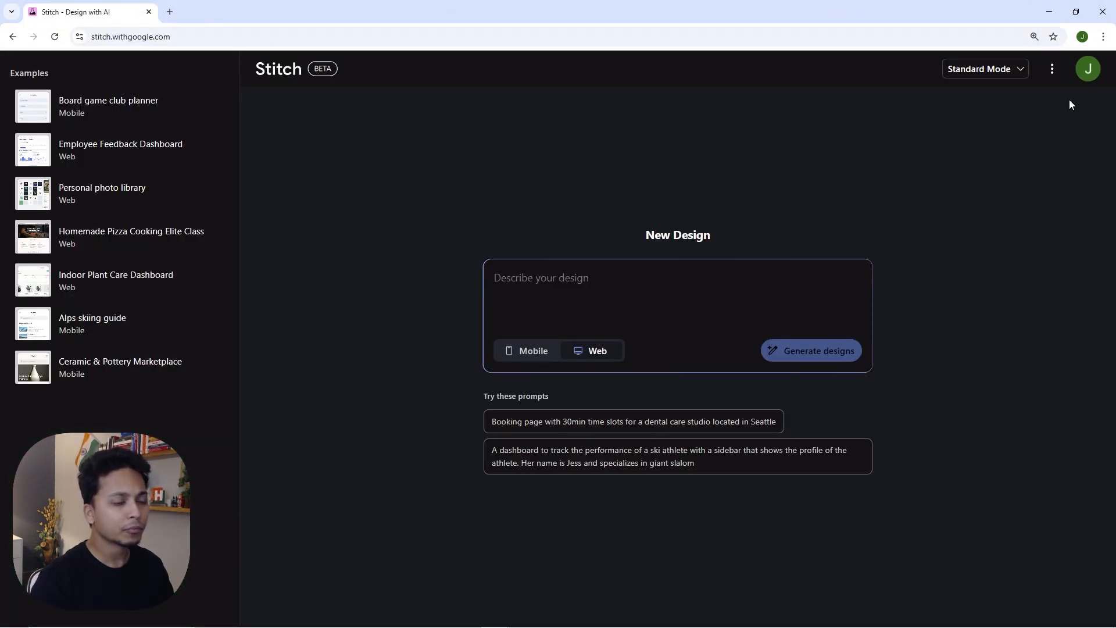
# Switch the design mode to Experimental Mode and reopen the list of modes.
pyautogui.click(1021, 69)
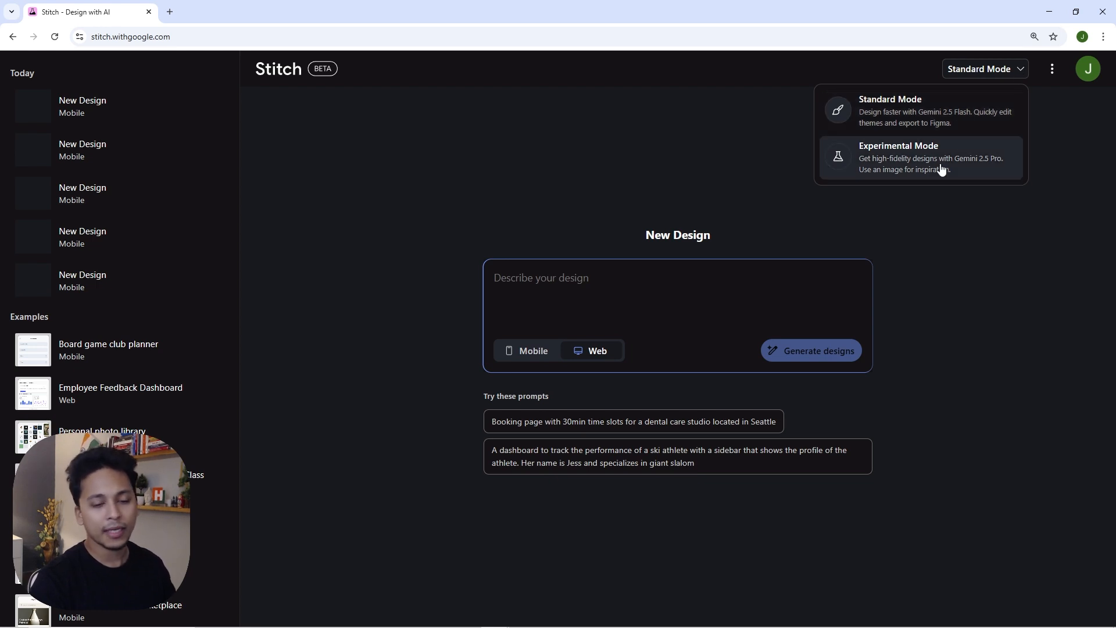
pyautogui.hotkey('ctrl', '+')
pyautogui.hotkey('ctrl', '+')
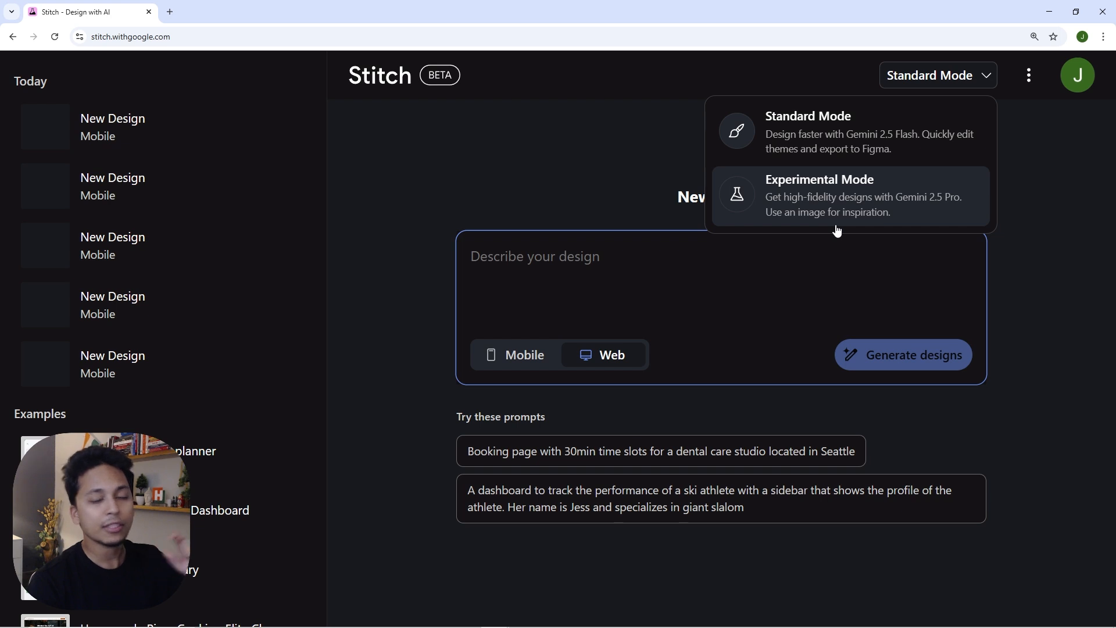
pyautogui.click(839, 216)
pyautogui.click(915, 85)
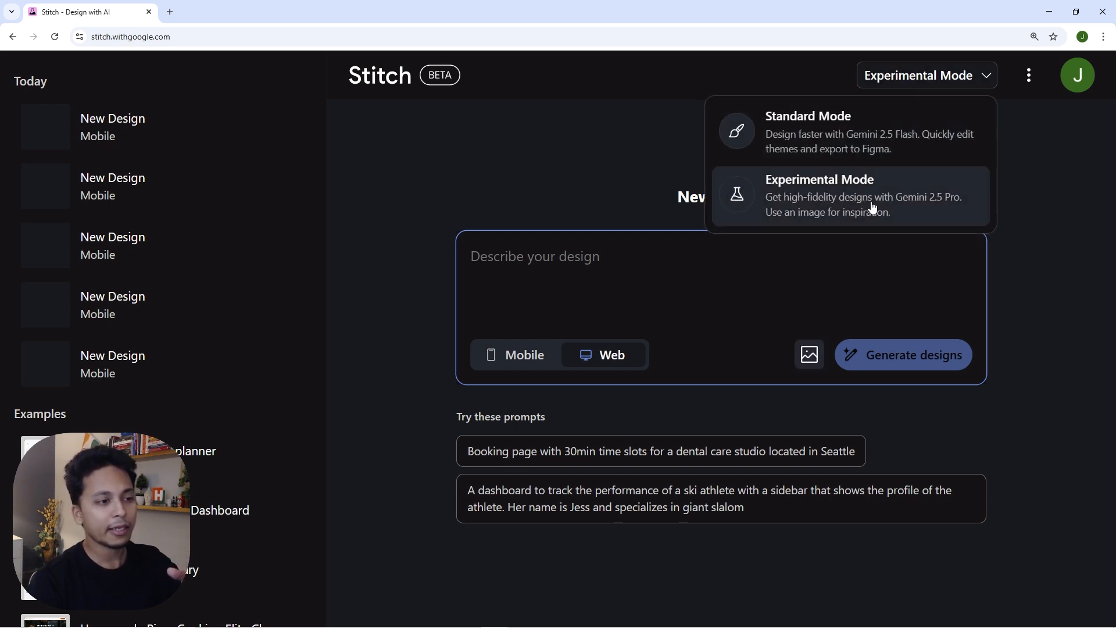
pyautogui.click(872, 212)
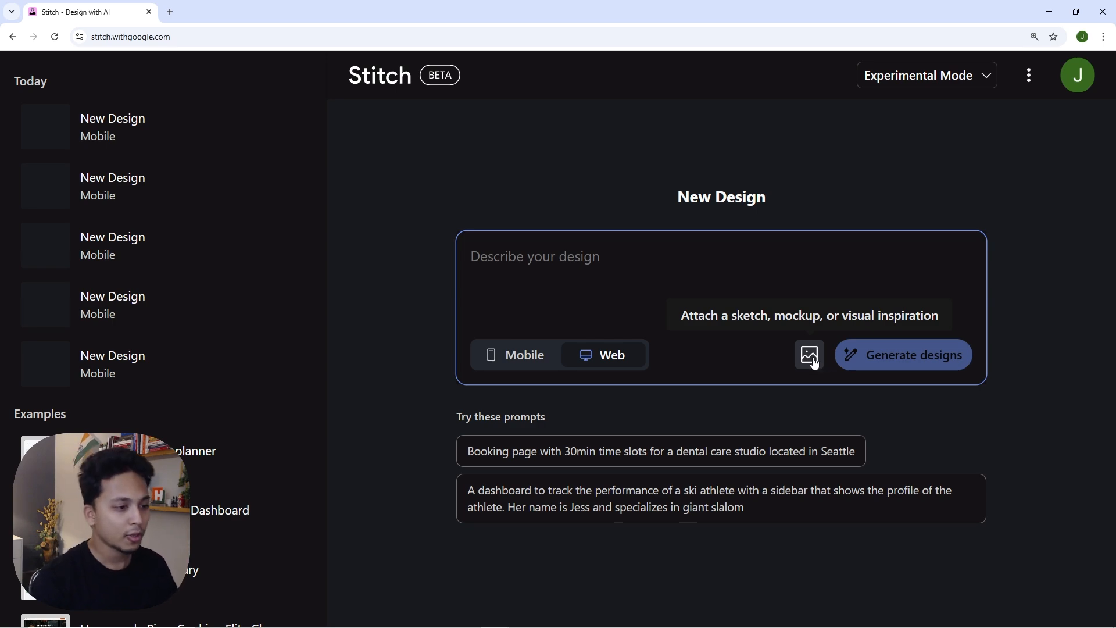
pyautogui.click(813, 367)
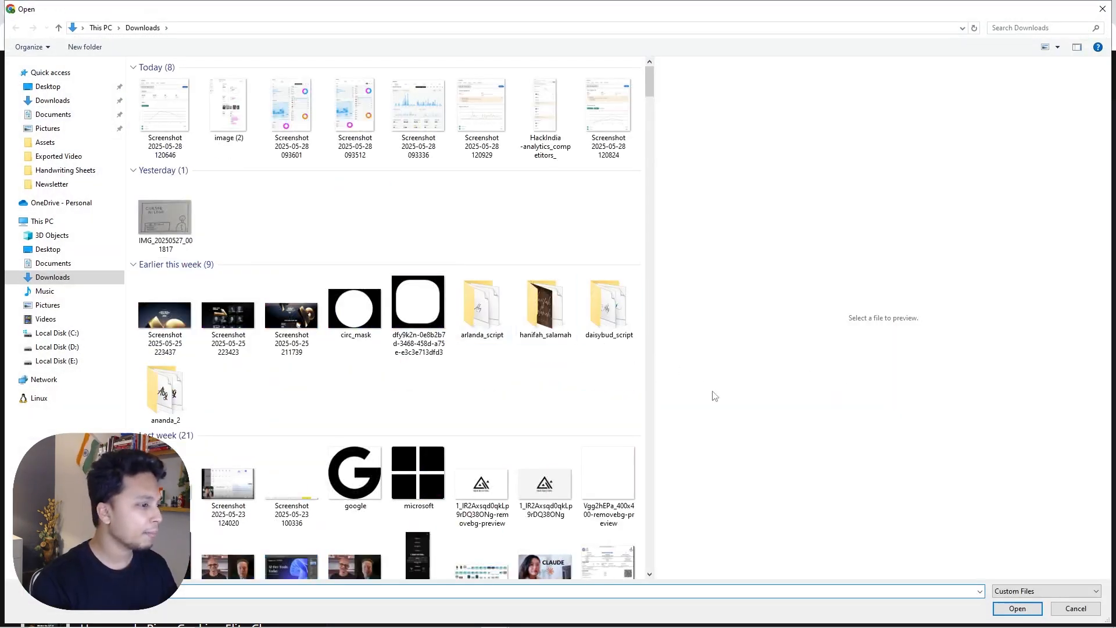
pyautogui.click(222, 321)
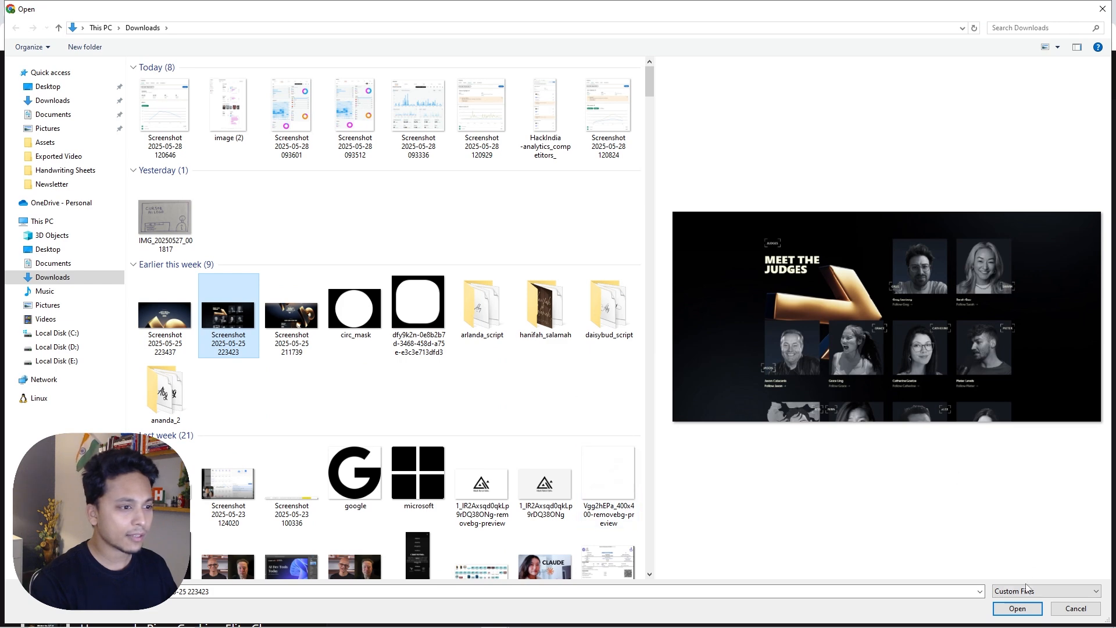
pyautogui.click(1017, 608)
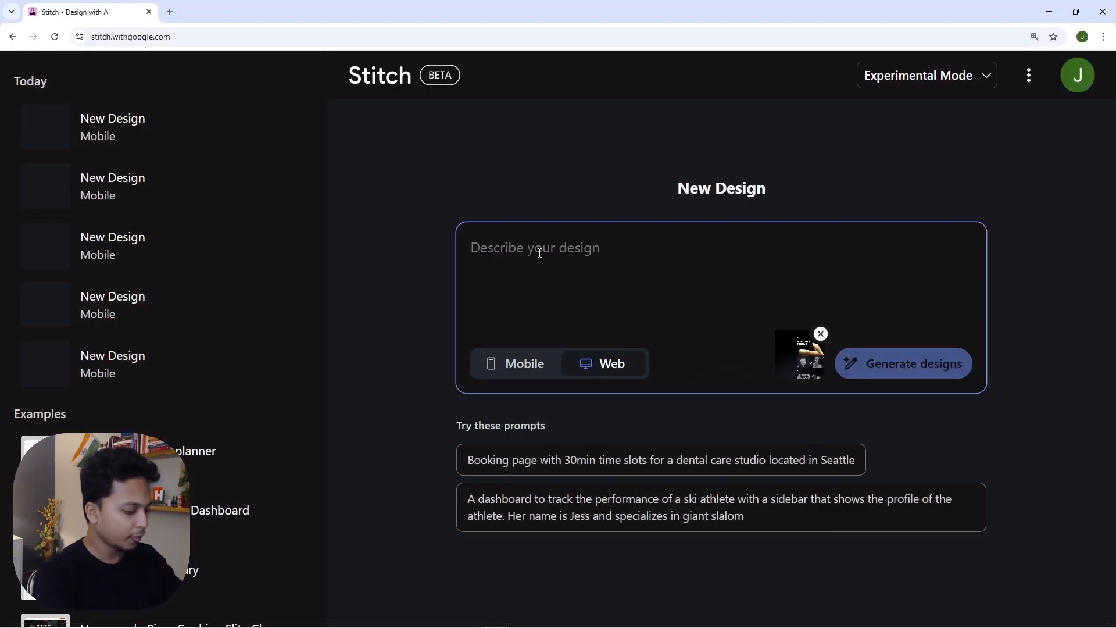
# Generate a web design with the prompt "create me a speaker page similar to the attached picture for a conference website".
pyautogui.write('crate')
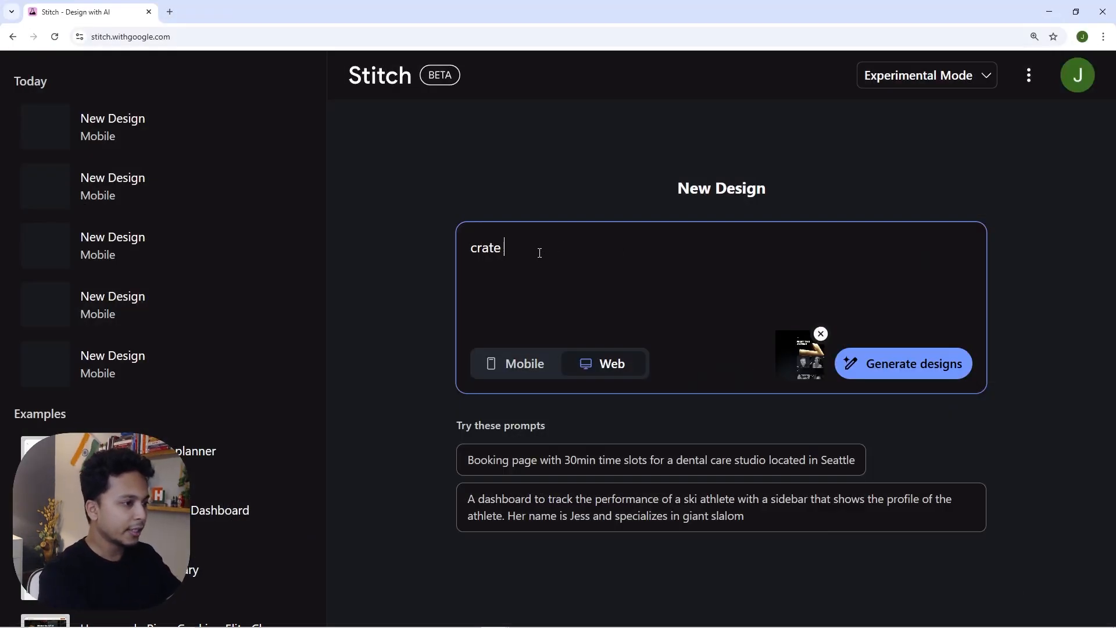
pyautogui.press('BackSpace')
pyautogui.press('BackSpace')
pyautogui.press('BackSpace')
pyautogui.press('BackSpace')
pyautogui.write('eate me a')
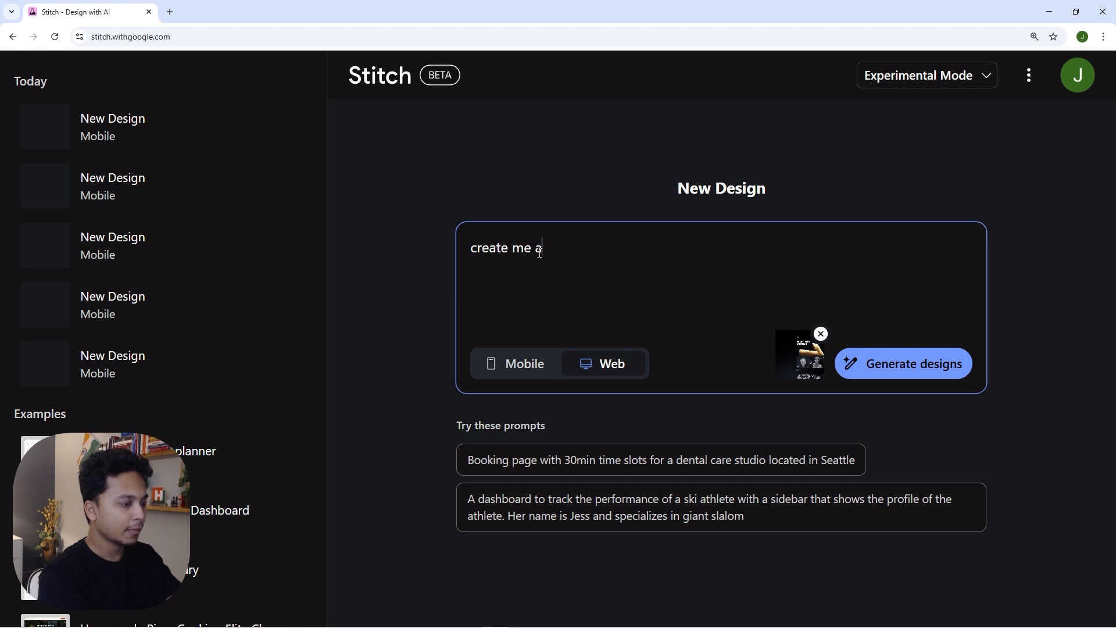
pyautogui.write(' spaker')
pyautogui.press('BackSpace')
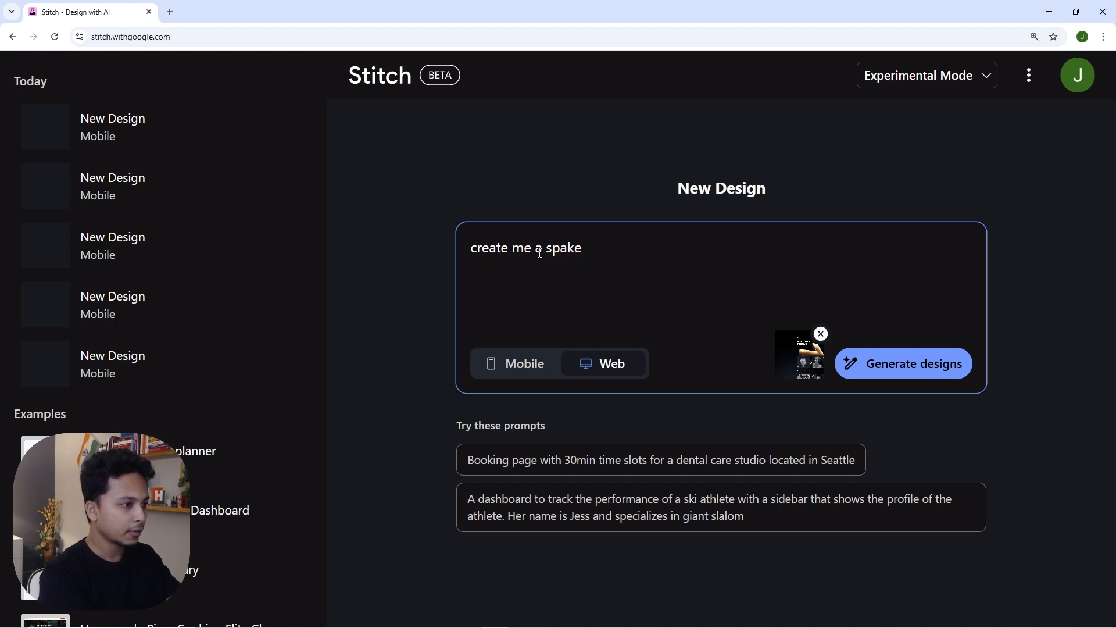
pyautogui.write('r page s')
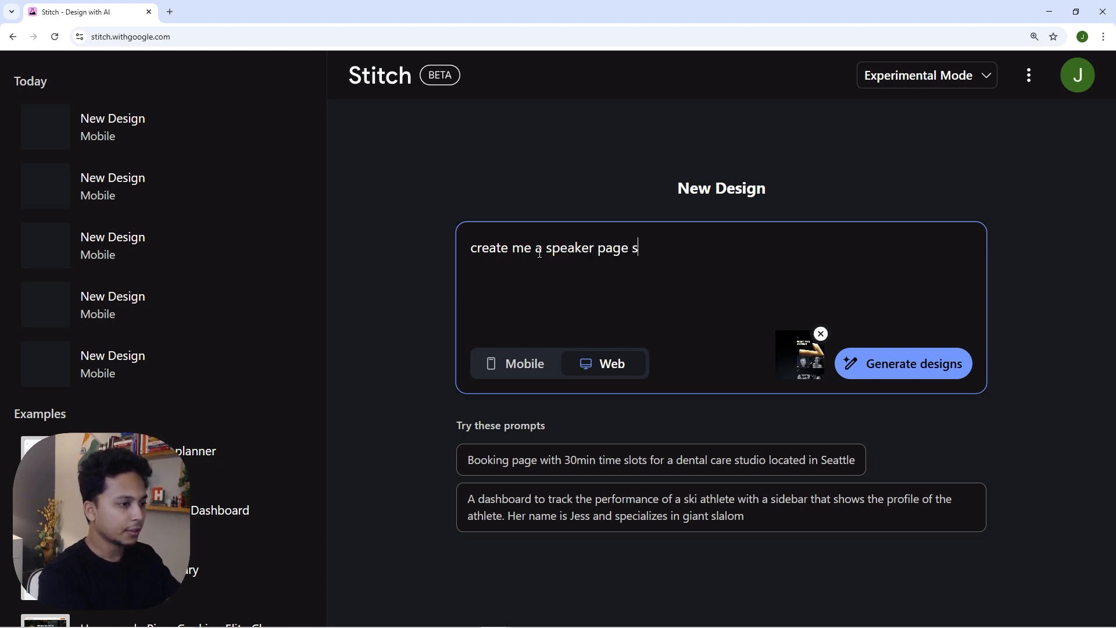
pyautogui.write('imilar to the th')
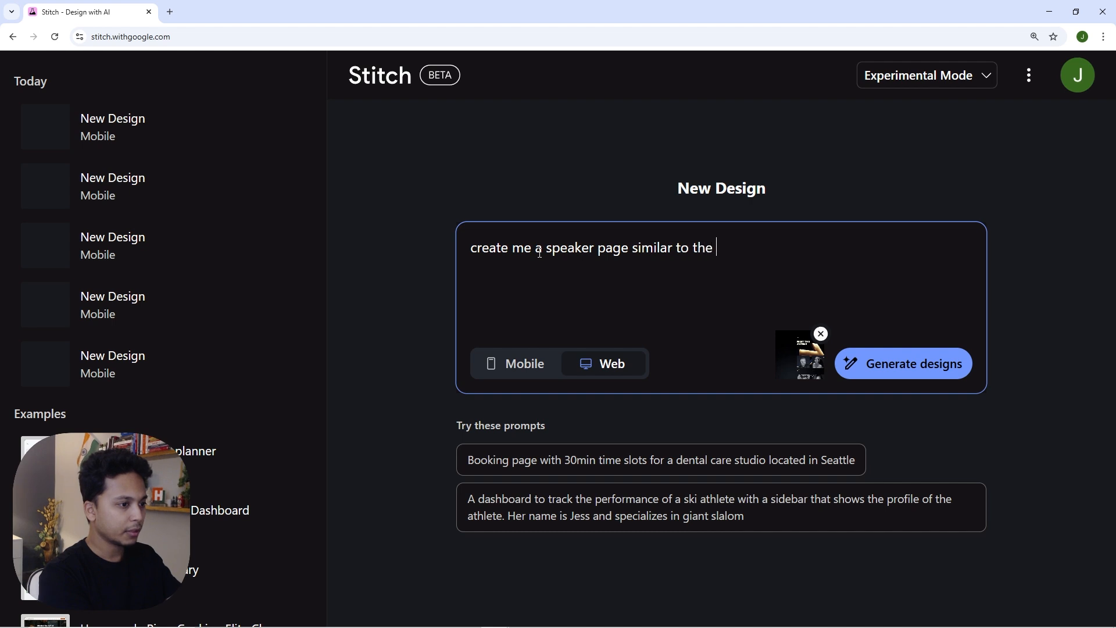
pyautogui.press('BackSpace')
pyautogui.press('BackSpace')
pyautogui.write('att')
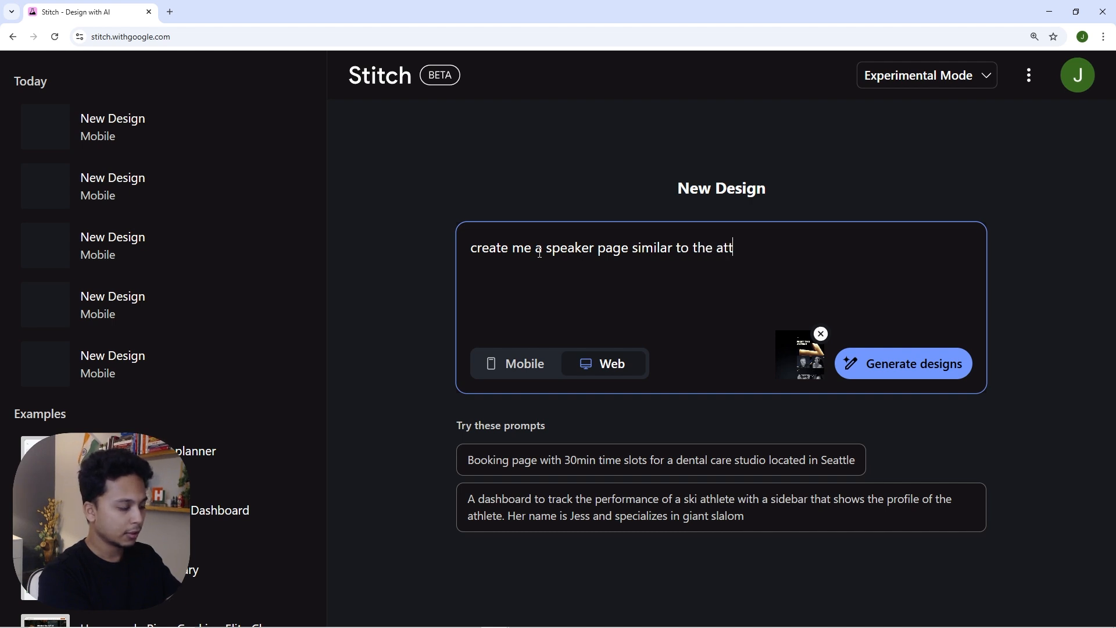
pyautogui.write('ached picture')
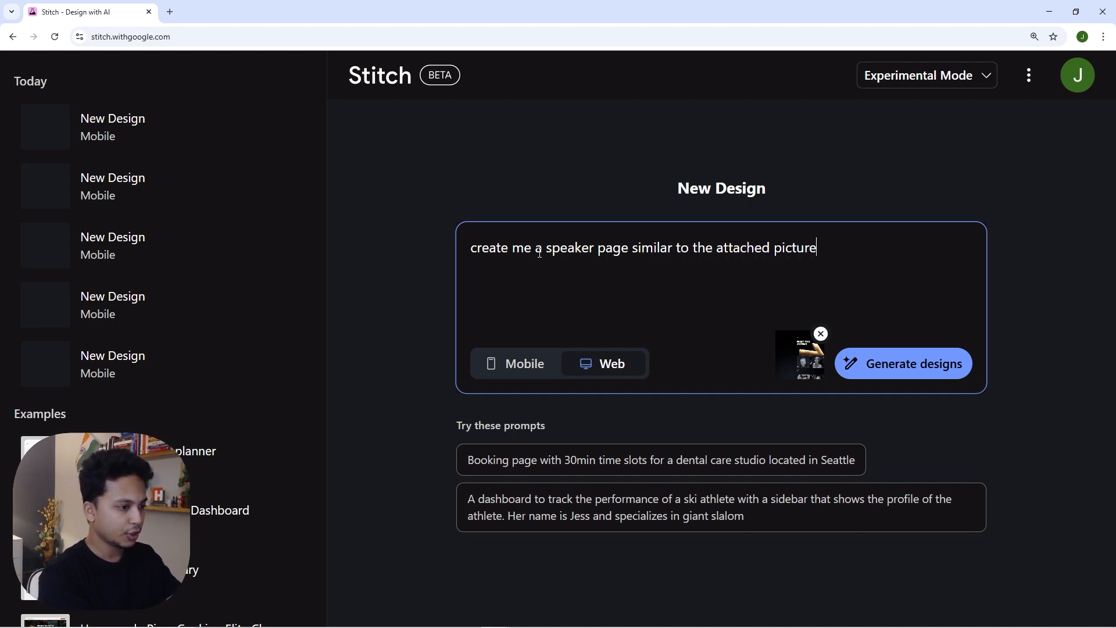
pyautogui.write(' f')
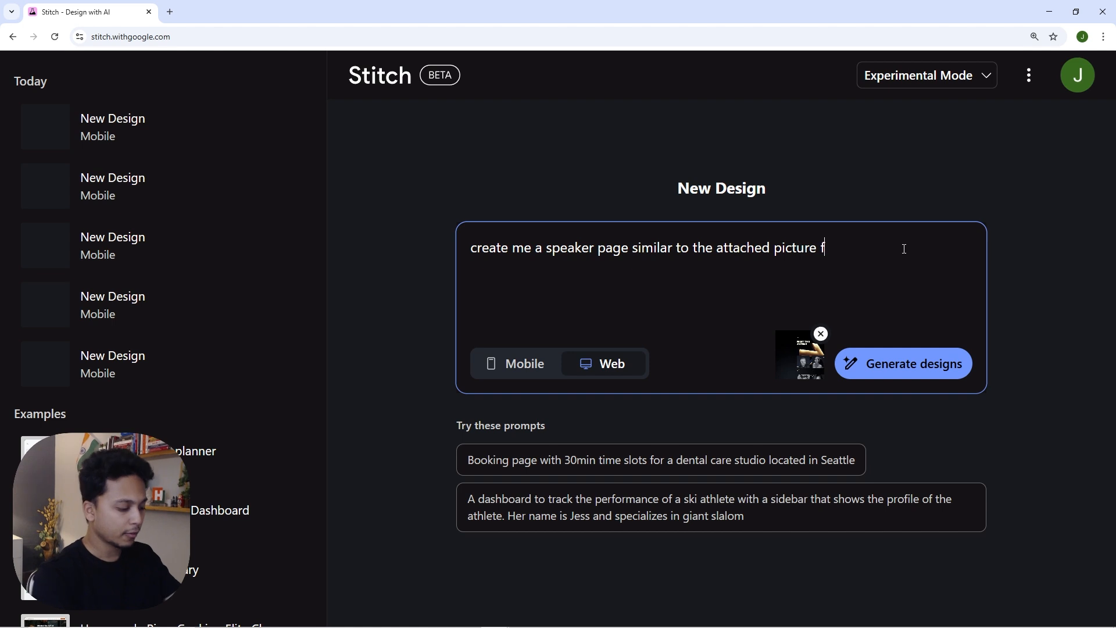
pyautogui.write('or a confere')
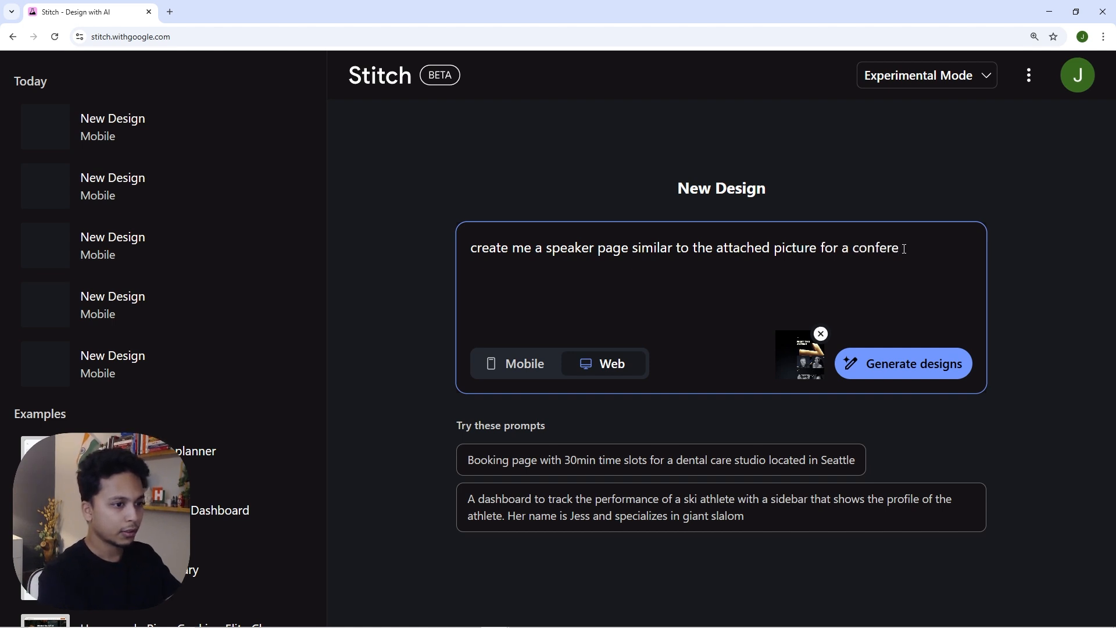
pyautogui.write('nce webste')
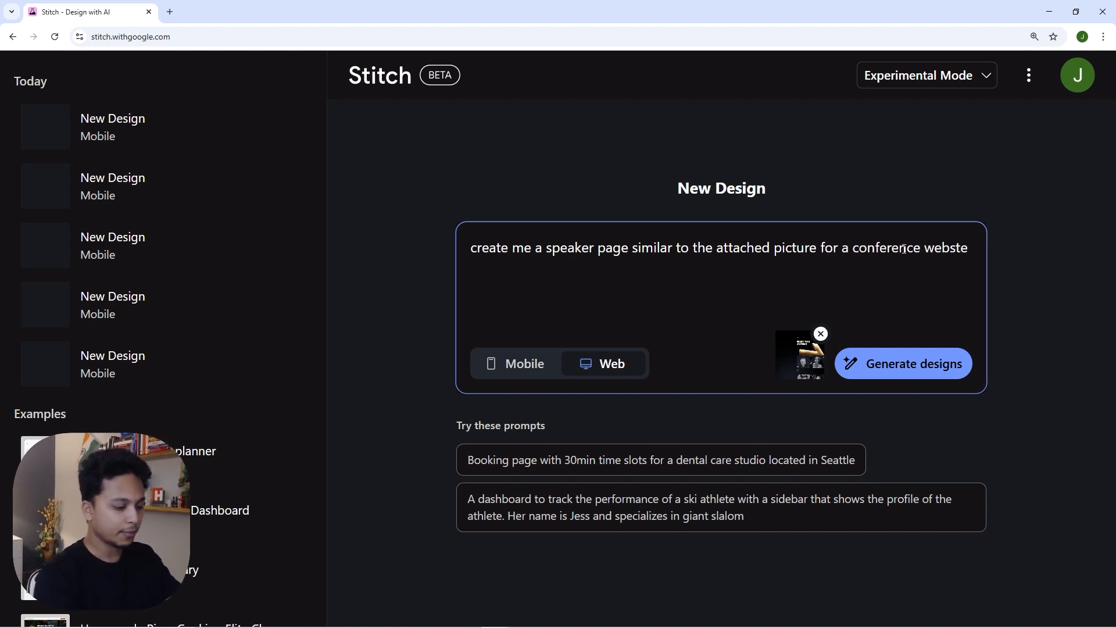
pyautogui.press('BackSpace')
pyautogui.press('BackSpace')
pyautogui.write('ite')
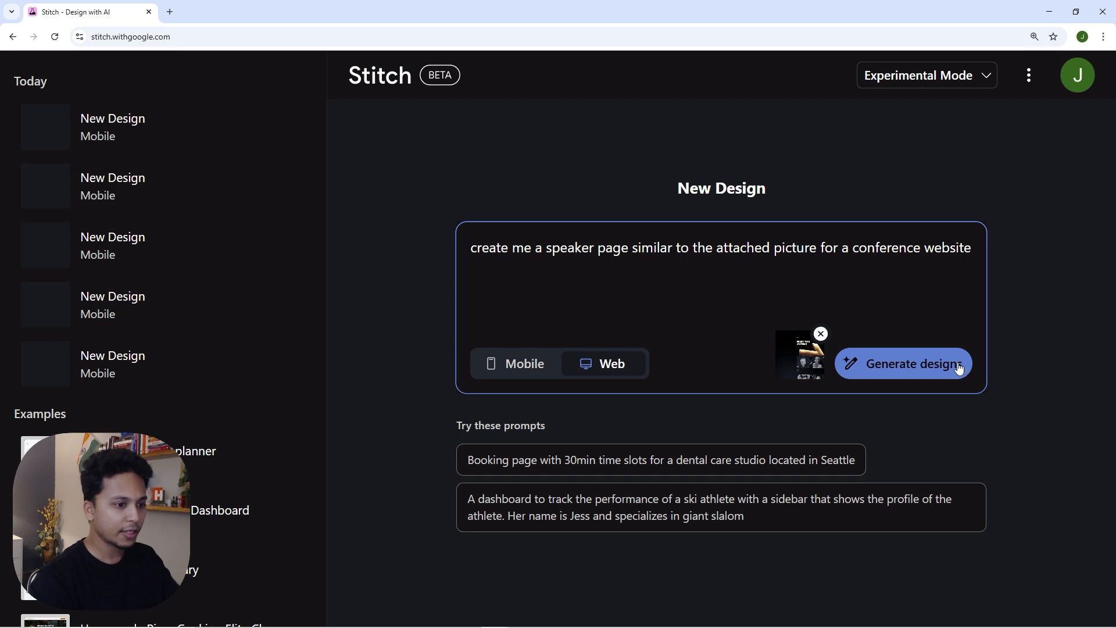
pyautogui.click(867, 372)
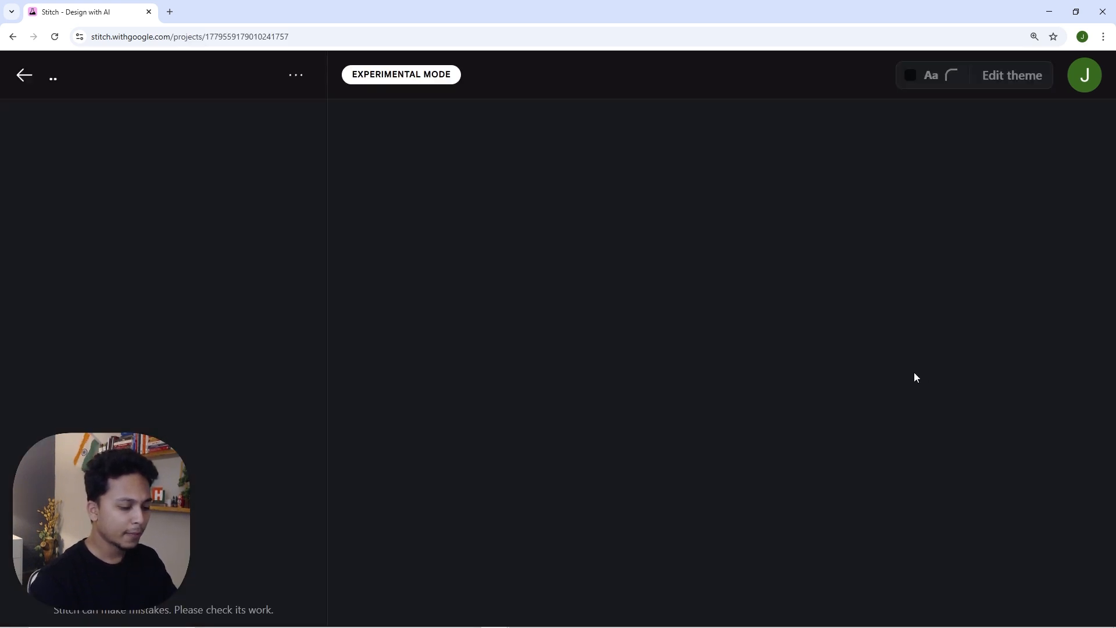
# Look through the generated Meet the Judges page from its heading to the last row of portraits.
pyautogui.hotkey('ctrl', '-')
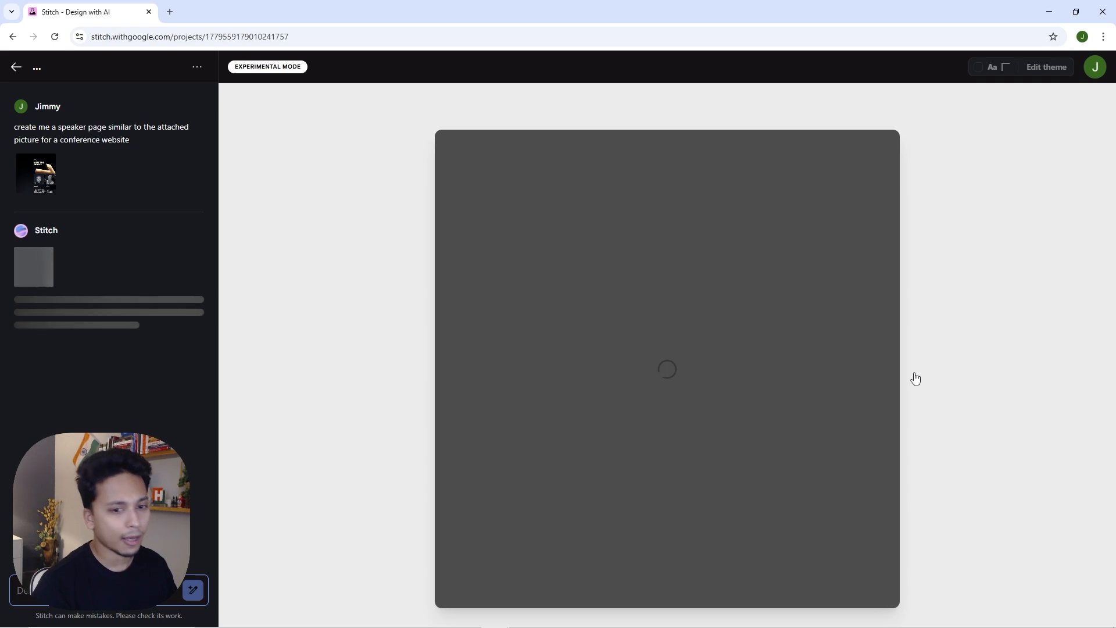
pyautogui.scroll(-5, 952, 436)
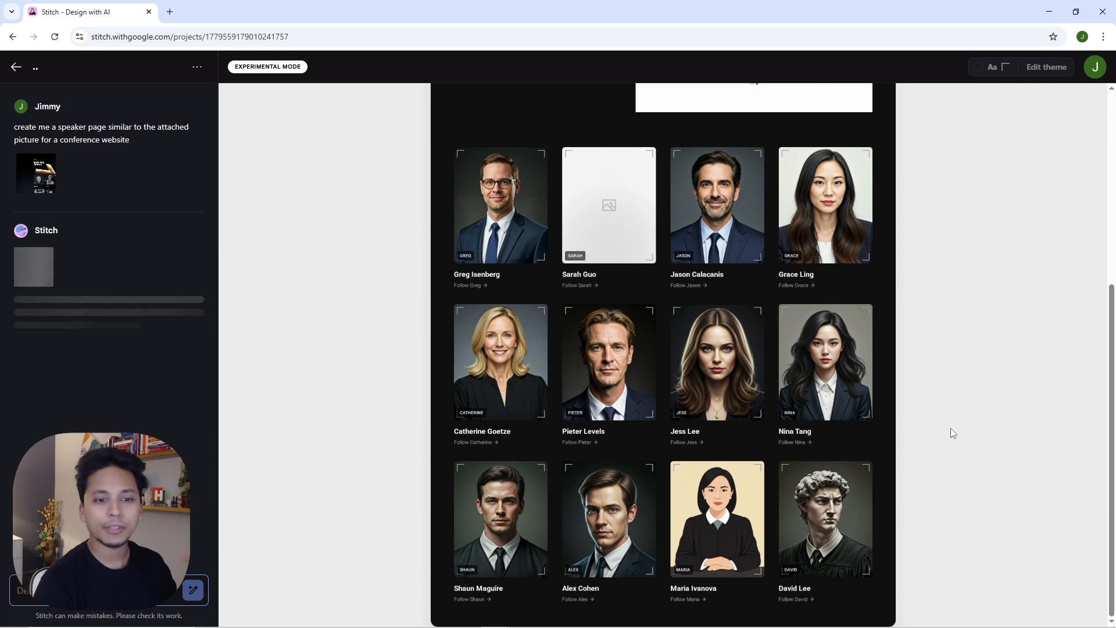
pyautogui.scroll(5, 950, 428)
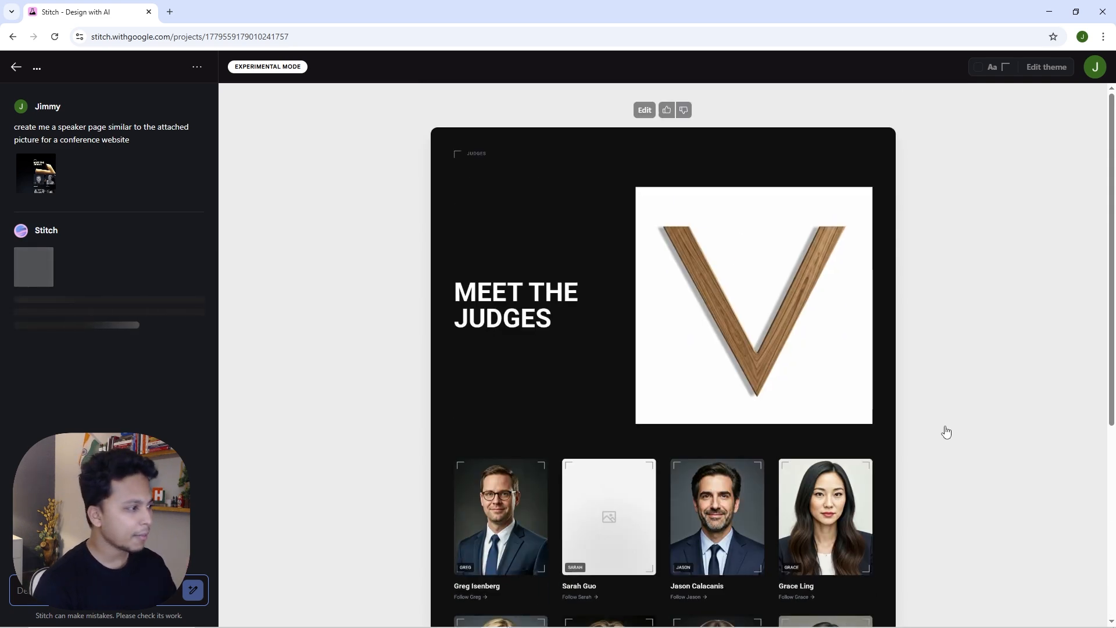
pyautogui.scroll(-3, 944, 426)
pyautogui.scroll(-3, 945, 430)
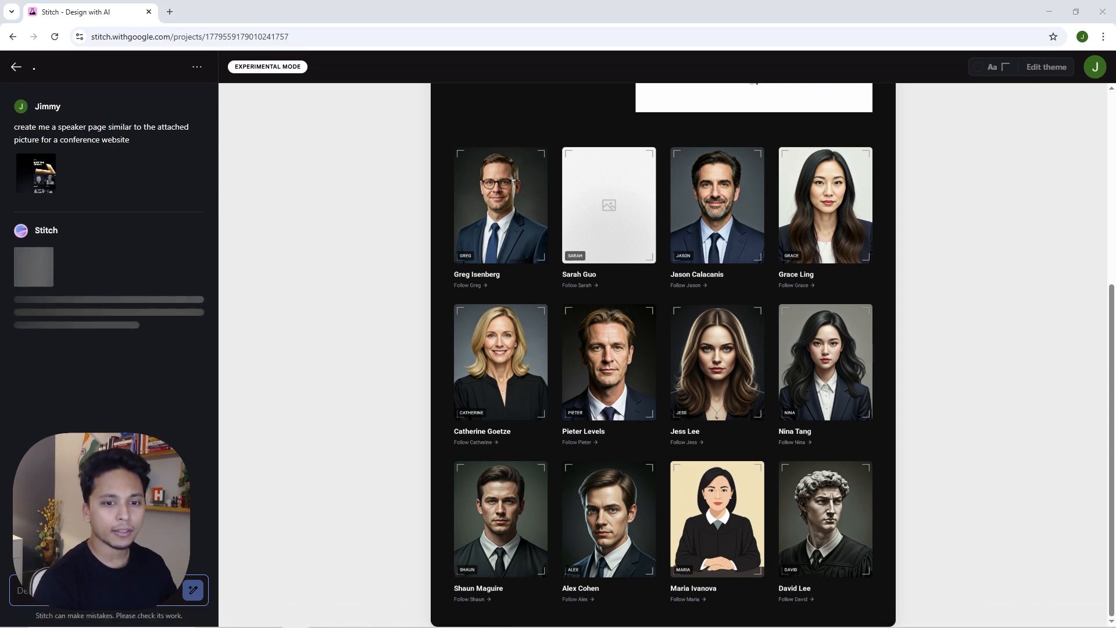
# Switch to the reference screenshot in the image viewer, compare it side by side with the generated page, and close the viewer.
pyautogui.hotkey('alt', 'Tab')
pyautogui.moveTo(915, 314); pyautogui.dragTo(499, 314)
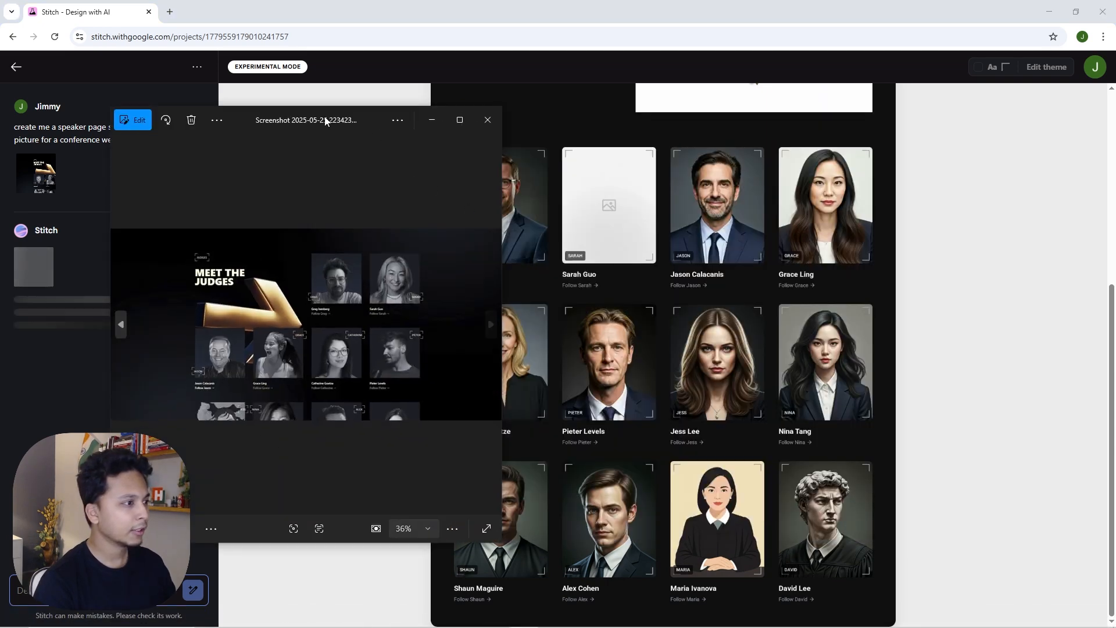
pyautogui.moveTo(344, 118); pyautogui.dragTo(285, 106)
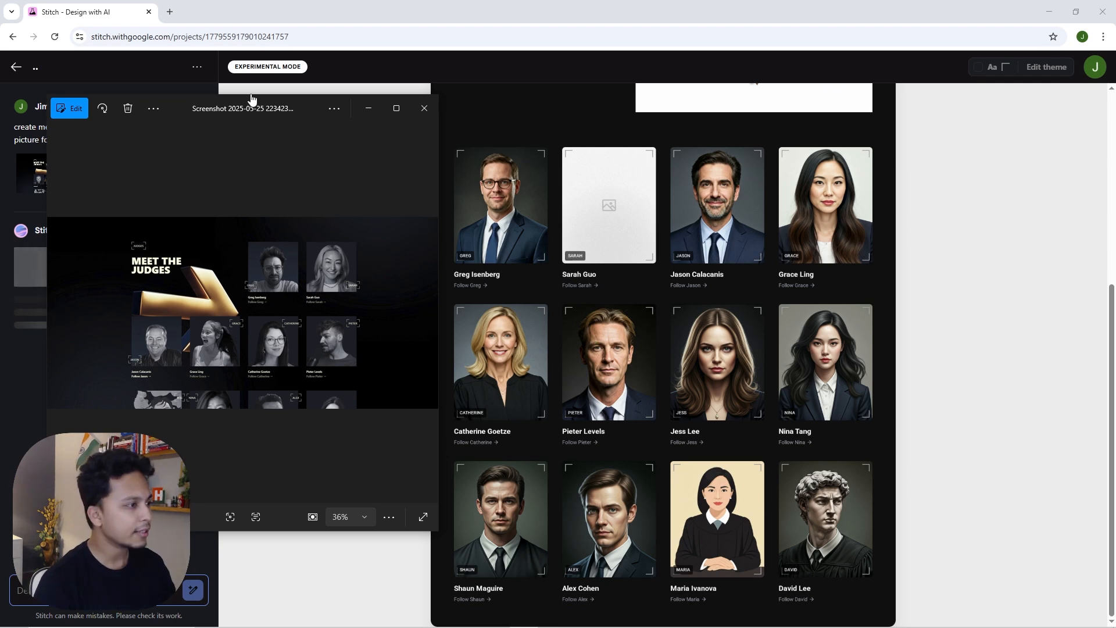
pyautogui.moveTo(250, 95); pyautogui.dragTo(254, 47)
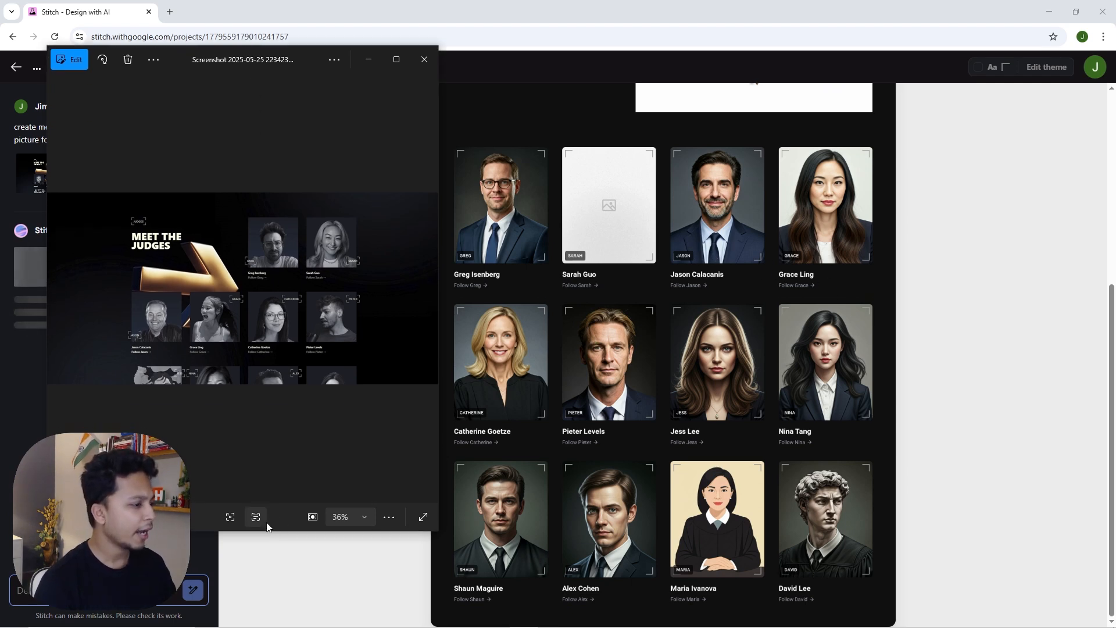
pyautogui.moveTo(282, 531); pyautogui.dragTo(284, 580)
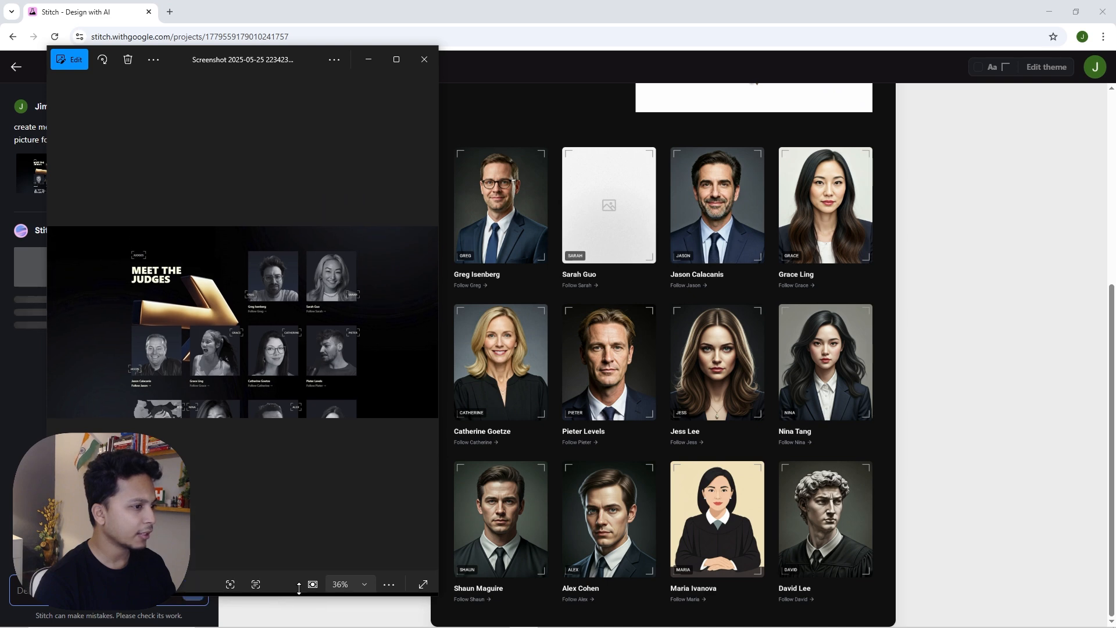
pyautogui.scroll(5, 788, 366)
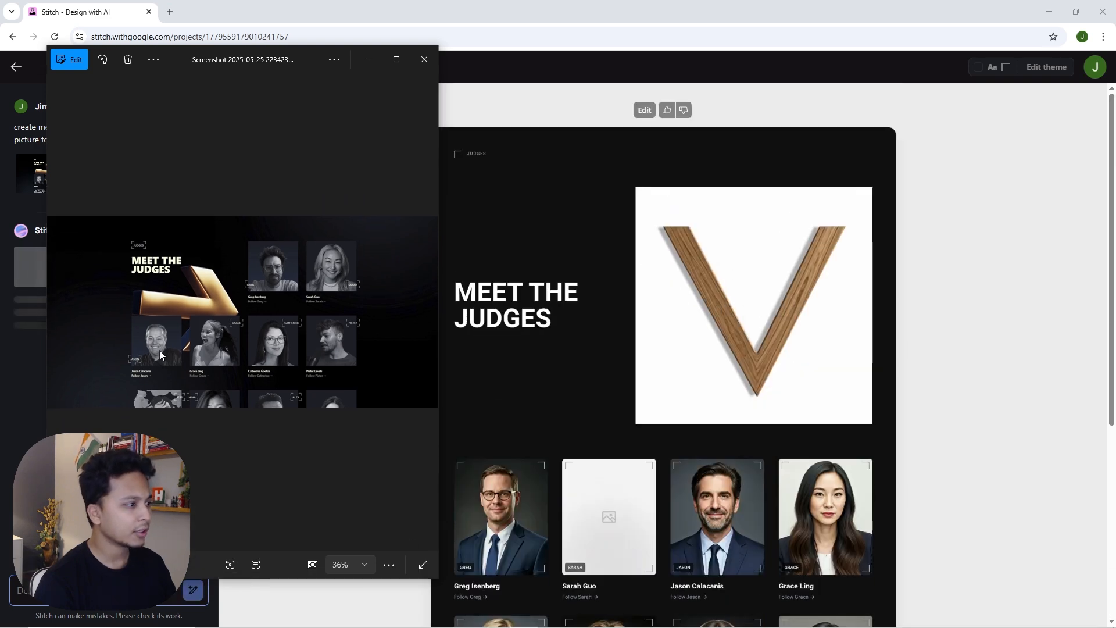
pyautogui.scroll(-5, 845, 307)
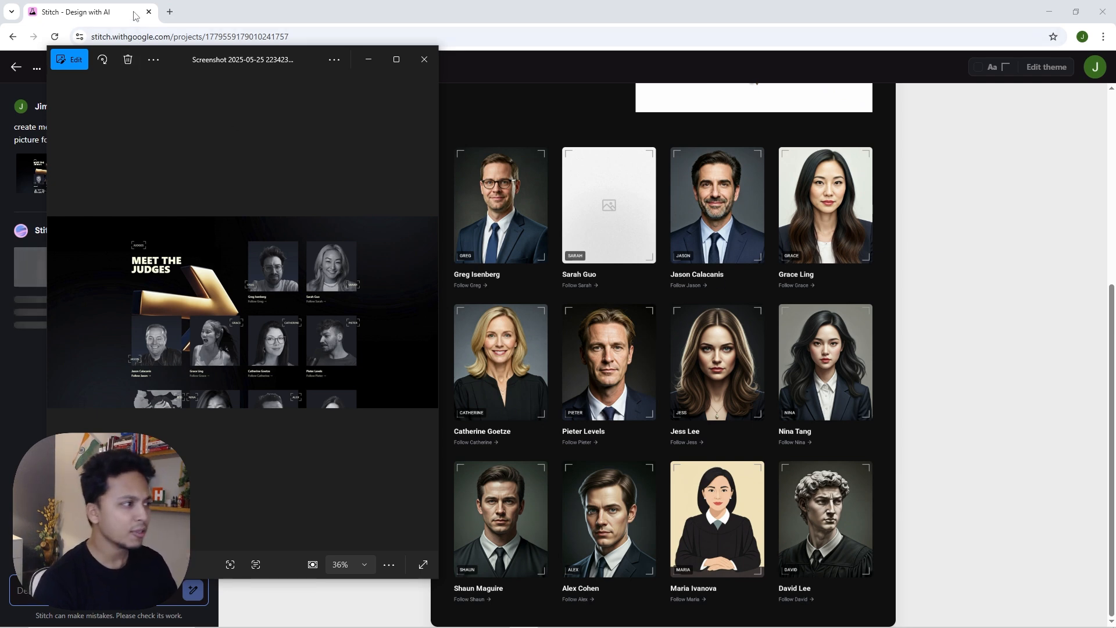
pyautogui.click(424, 60)
# Return to the New Design page and open the Stitch Prompt Guide.
pyautogui.scroll(5, 1036, 291)
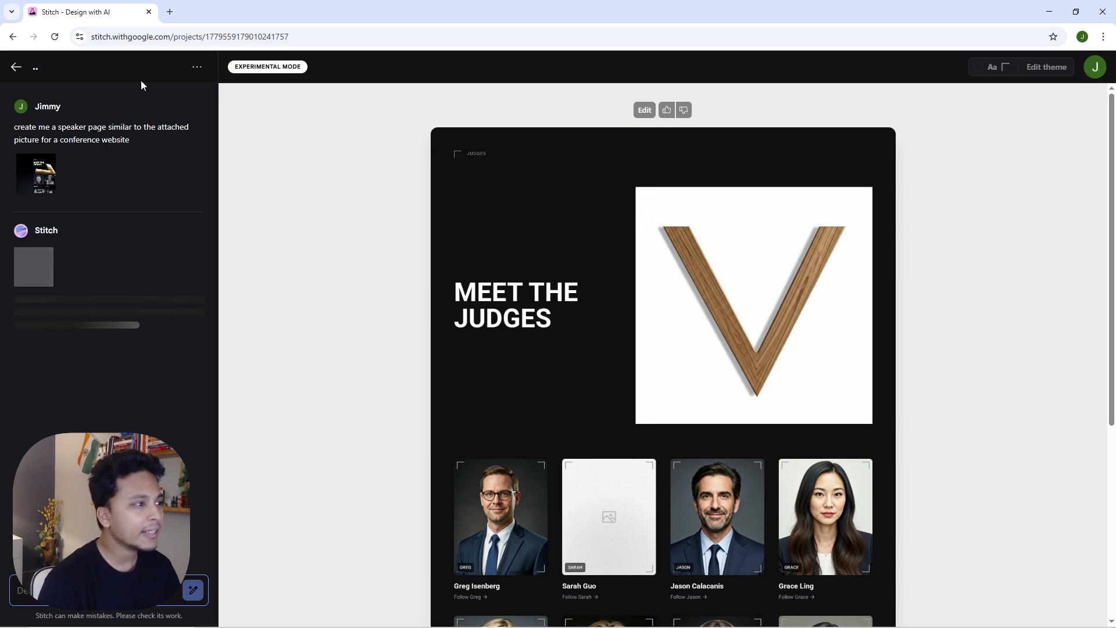
pyautogui.click(14, 67)
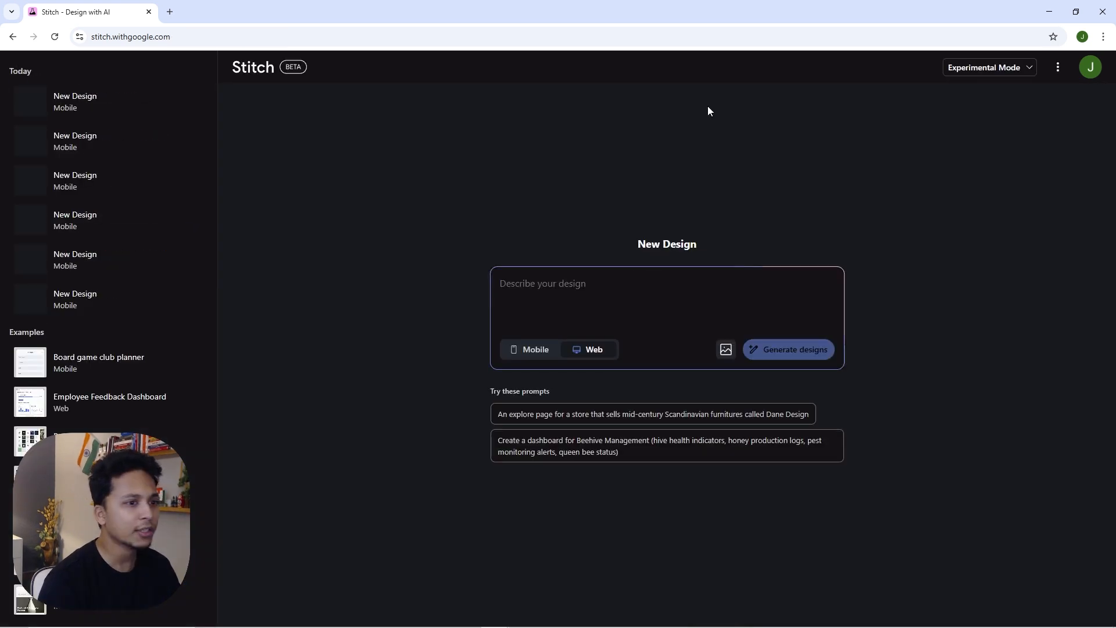
pyautogui.click(1059, 68)
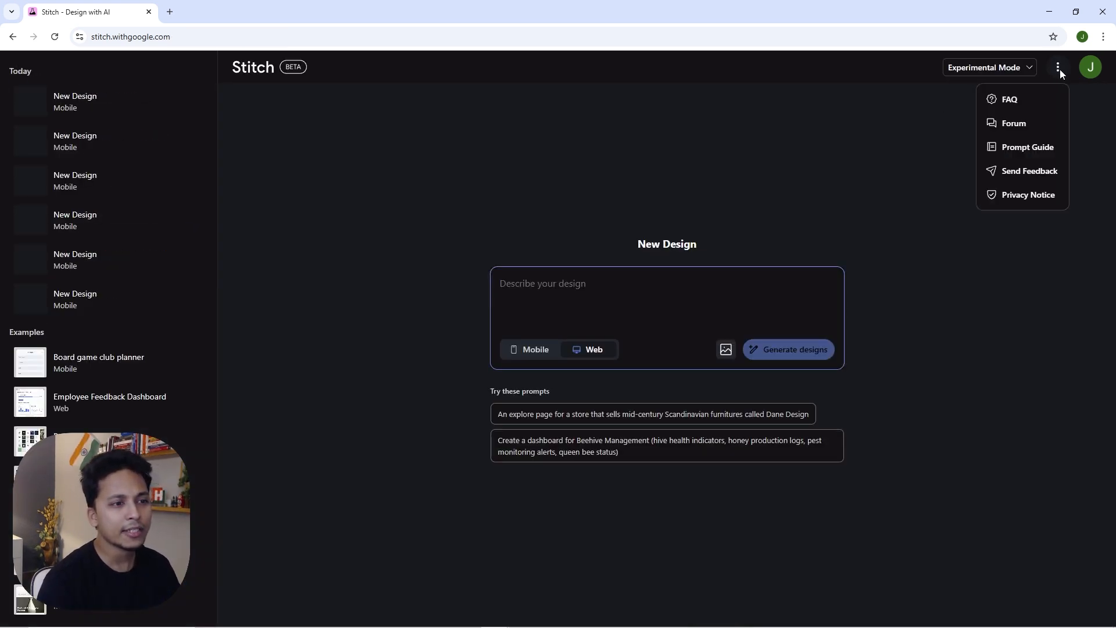
pyautogui.hotkey('ctrl', '+')
pyautogui.hotkey('ctrl', '+')
pyautogui.hotkey('ctrl', '+')
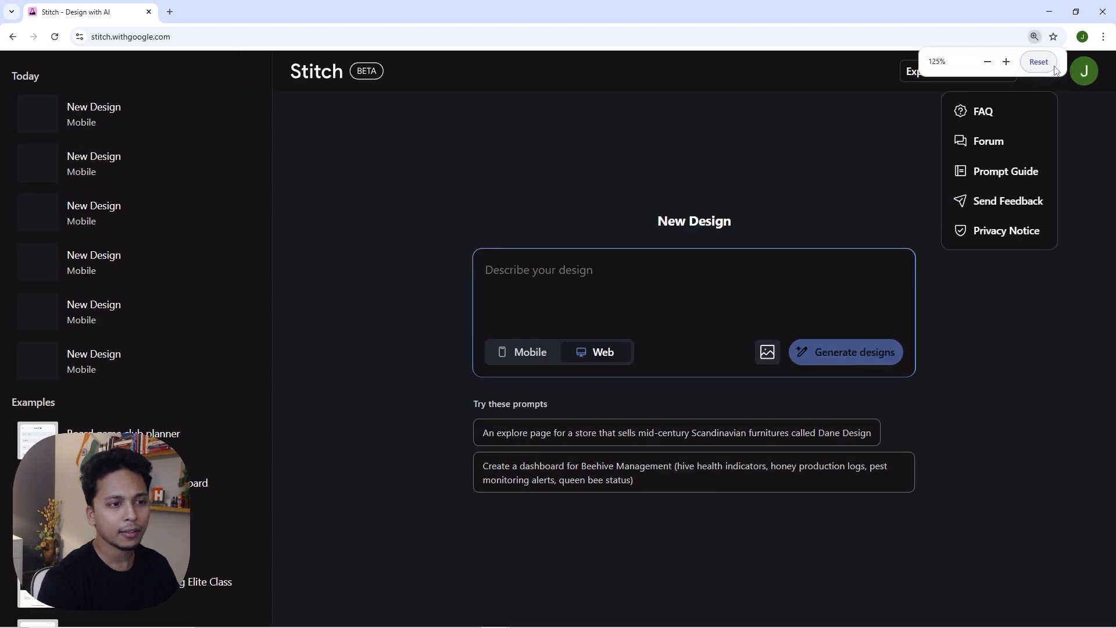
pyautogui.click(982, 201)
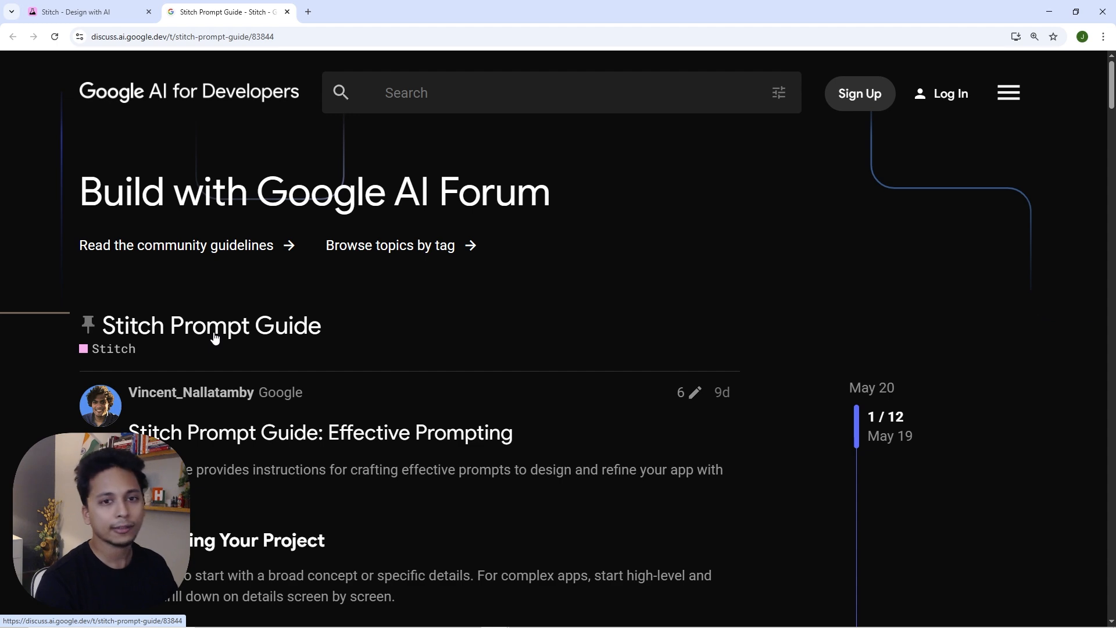
# Read the Stitch Prompt Guide's section on starting a project, including high-level versus detailed prompts.
pyautogui.scroll(-3, 285, 324)
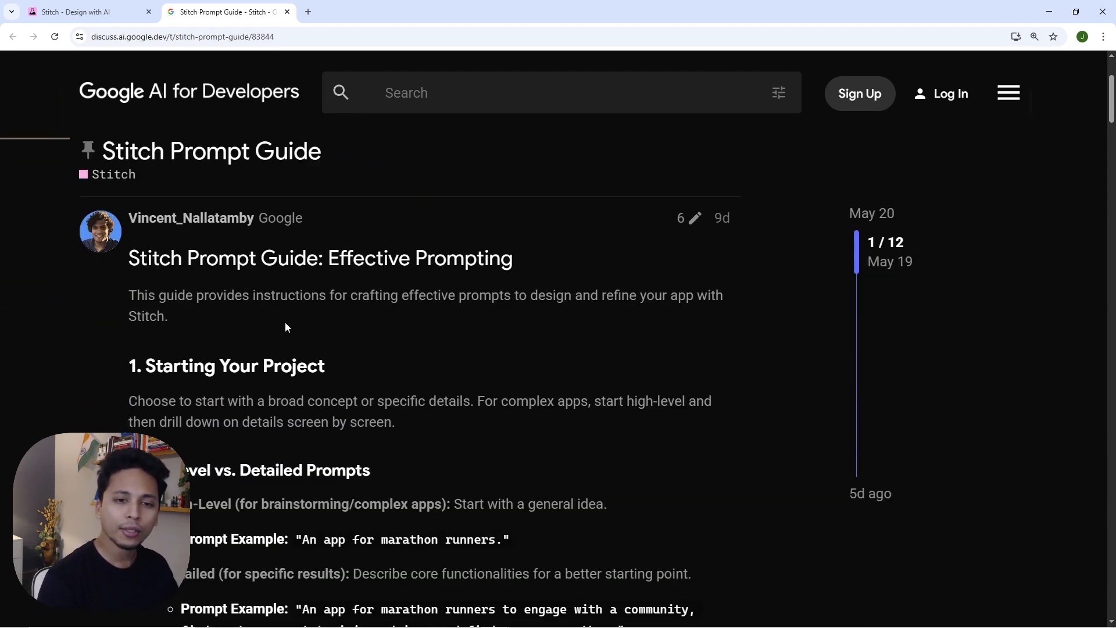
pyautogui.scroll(-2, 284, 324)
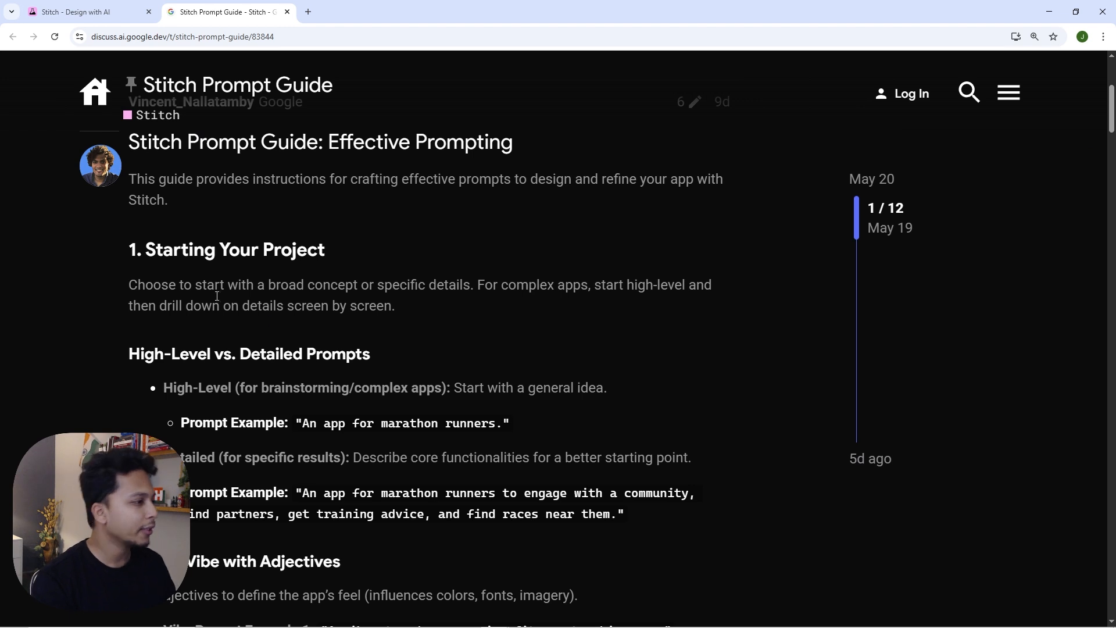
pyautogui.scroll(-1, 192, 261)
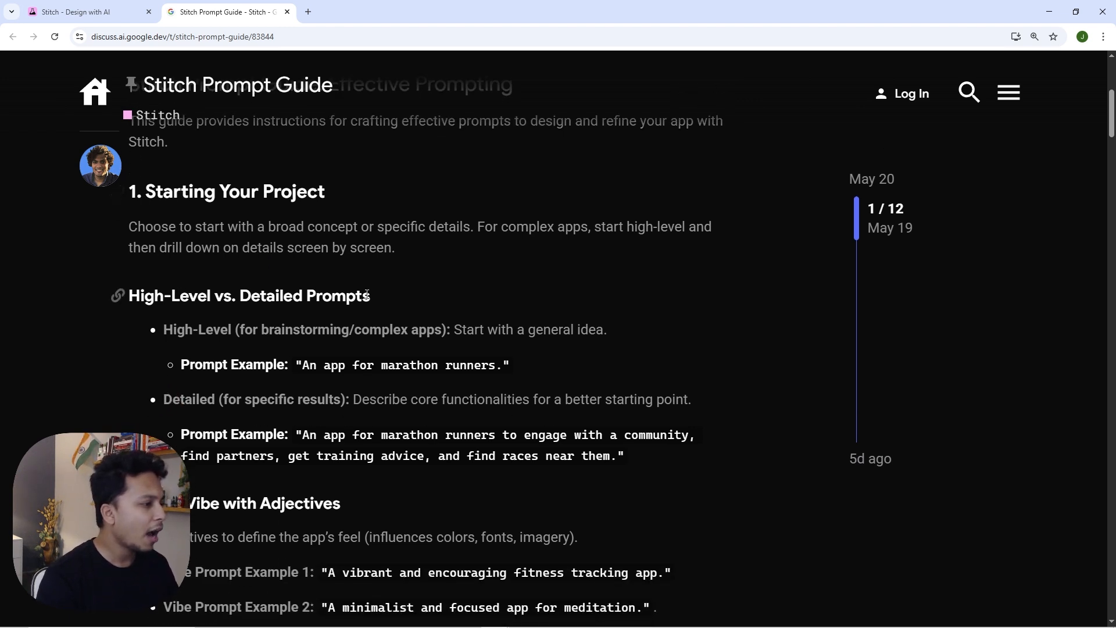
pyautogui.moveTo(366, 294); pyautogui.dragTo(129, 295)
pyautogui.click(208, 294)
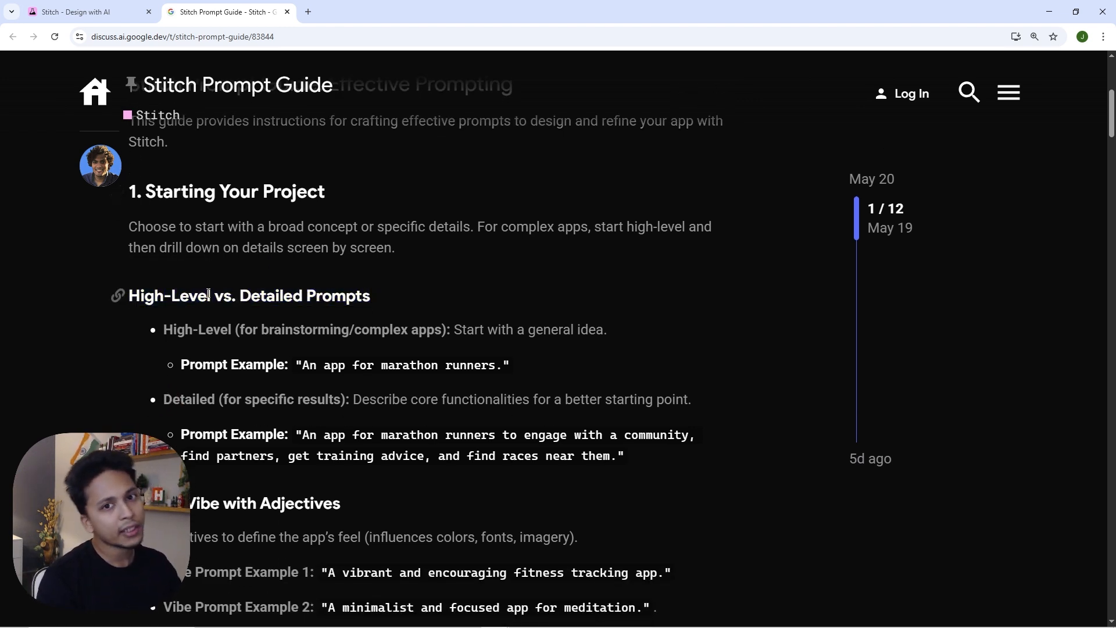
# Compare the guide's high-level and detailed prompt examples for a marathon runners app, highlighting each example's text.
pyautogui.scroll(-1, 209, 296)
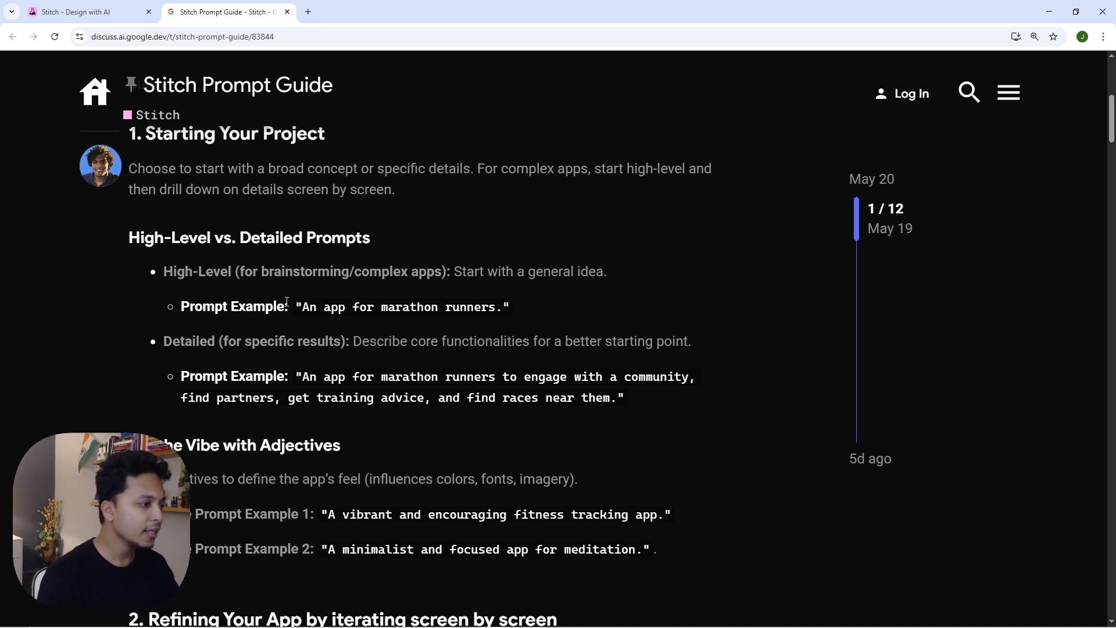
pyautogui.scroll(-1, 287, 302)
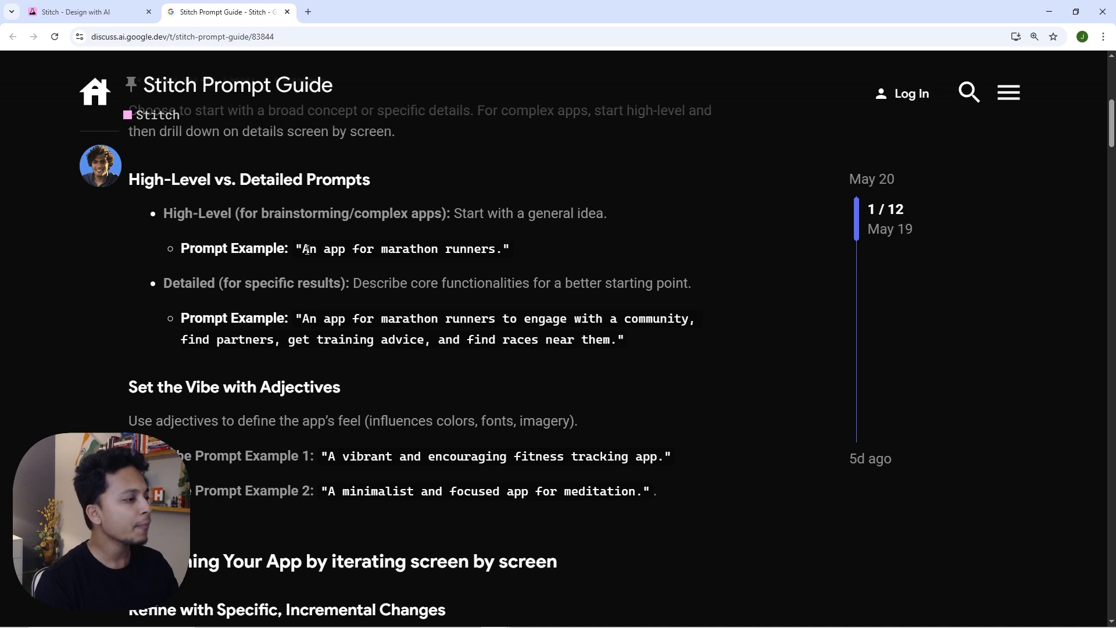
pyautogui.moveTo(302, 249); pyautogui.dragTo(505, 251)
pyautogui.click(495, 270)
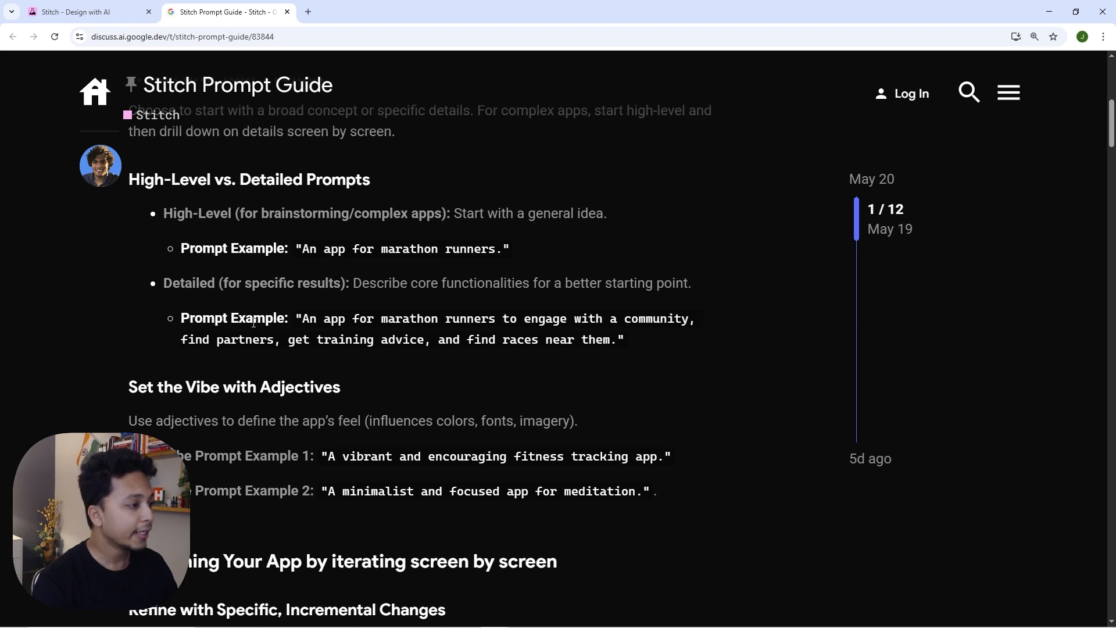
pyautogui.moveTo(180, 318); pyautogui.dragTo(316, 346)
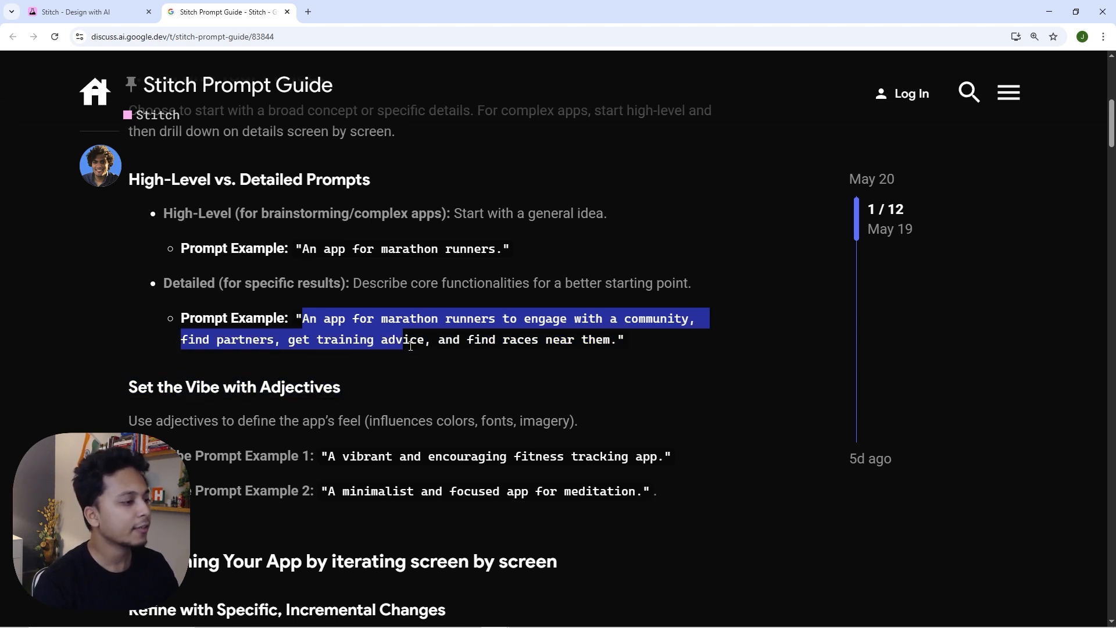
pyautogui.moveTo(410, 346); pyautogui.dragTo(621, 342)
pyautogui.click(642, 347)
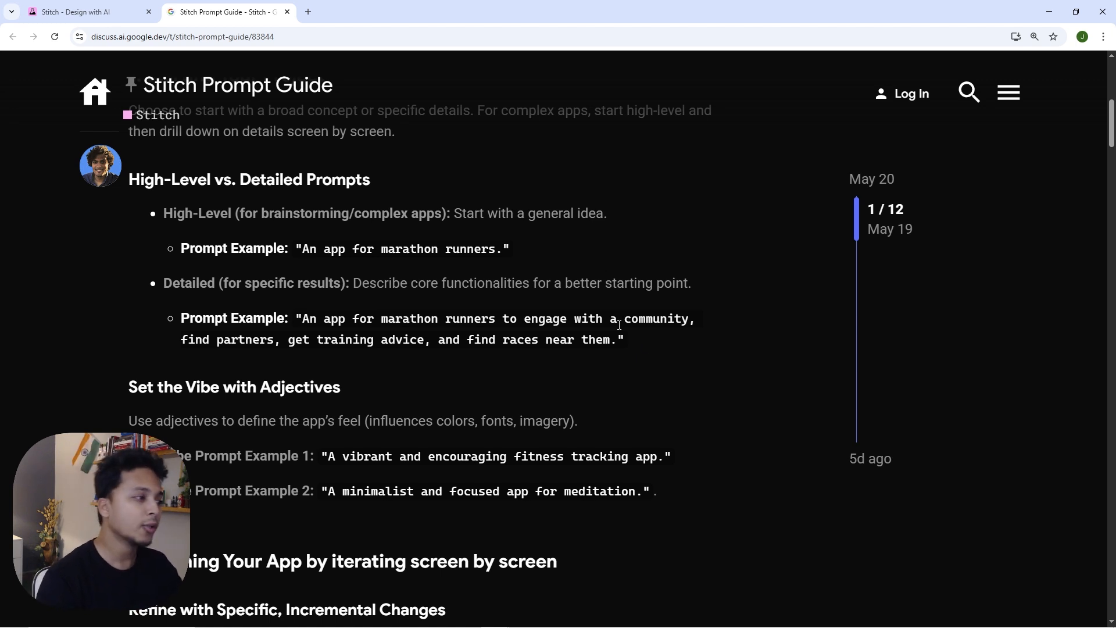
# Read the guide's section on refining an app screen by screen, including the specific-change and e-commerce detail page prompt examples.
pyautogui.scroll(-6, 619, 325)
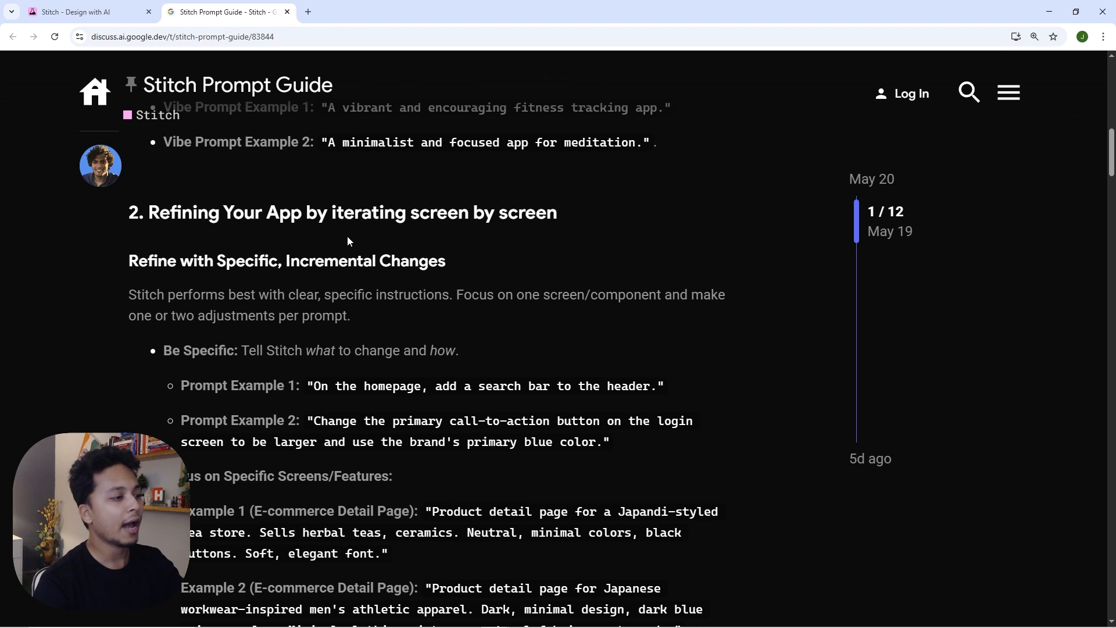
pyautogui.scroll(-1, 347, 240)
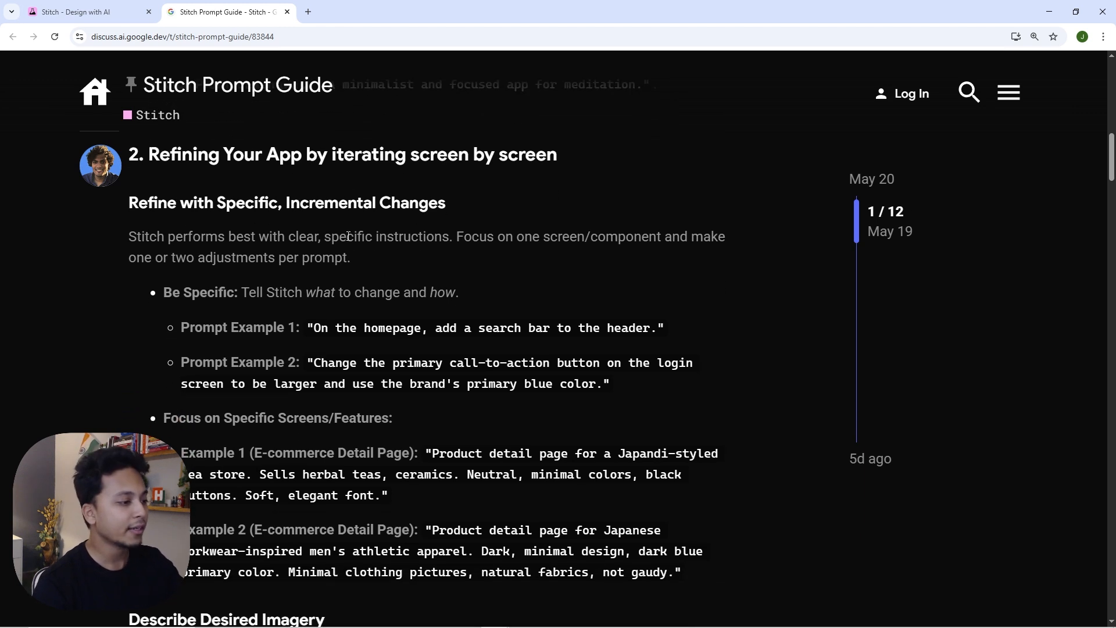
pyautogui.scroll(-1, 377, 327)
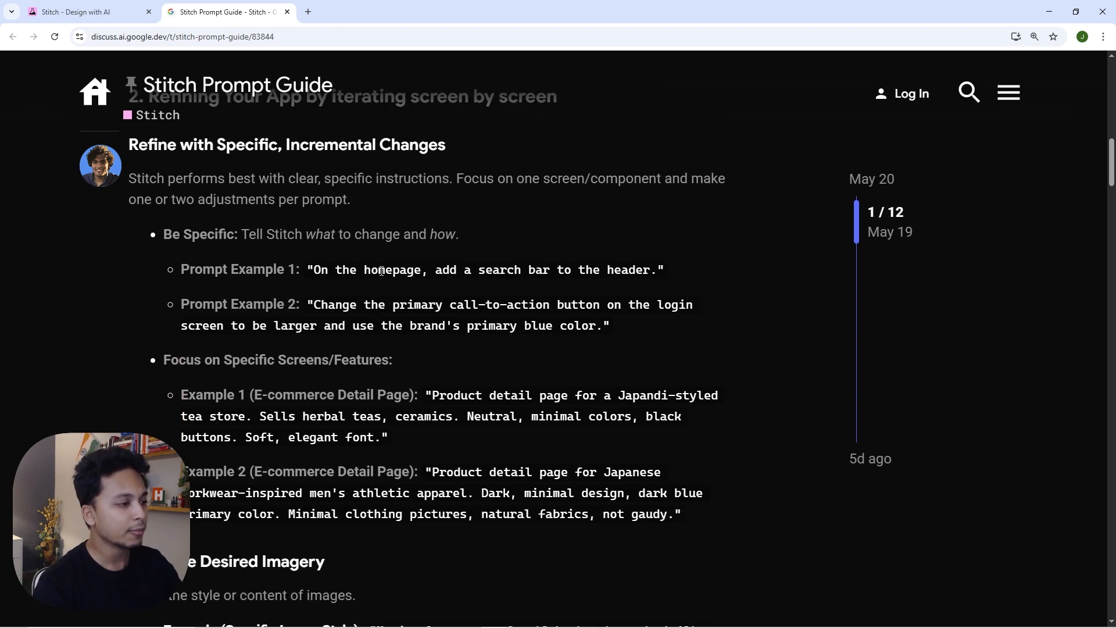
pyautogui.moveTo(378, 269); pyautogui.dragTo(588, 326)
pyautogui.click(535, 268)
pyautogui.scroll(-2, 587, 310)
pyautogui.scroll(-1, 587, 310)
pyautogui.click(424, 248)
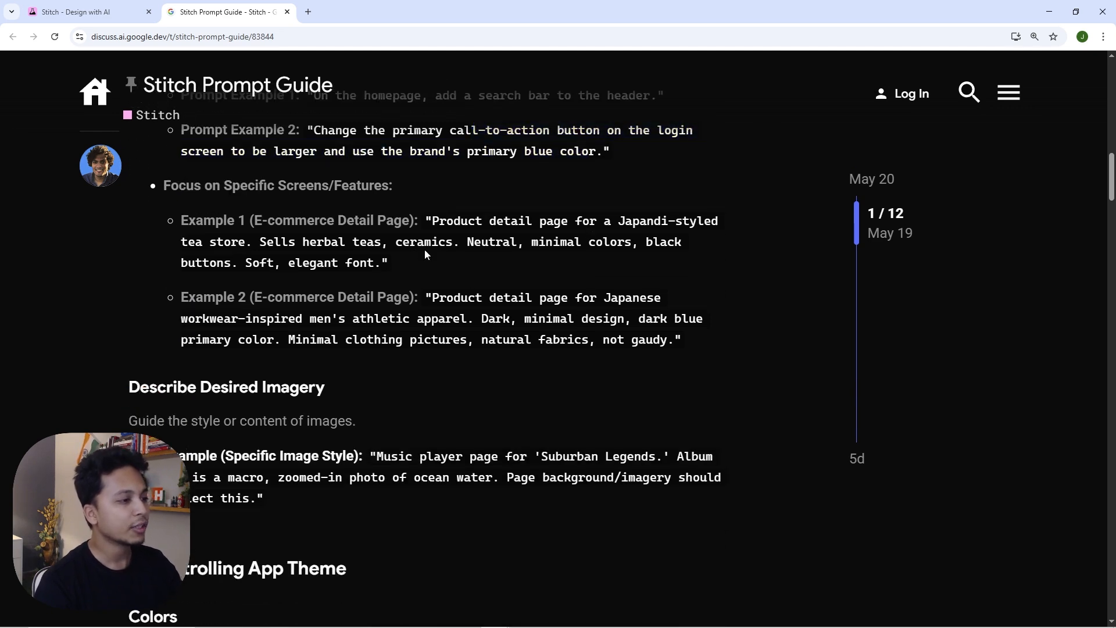
# Review the Controlling App Theme section, highlighting parts of the color, font style and combined theme prompt examples.
pyautogui.scroll(-3, 426, 250)
pyautogui.scroll(-4, 432, 257)
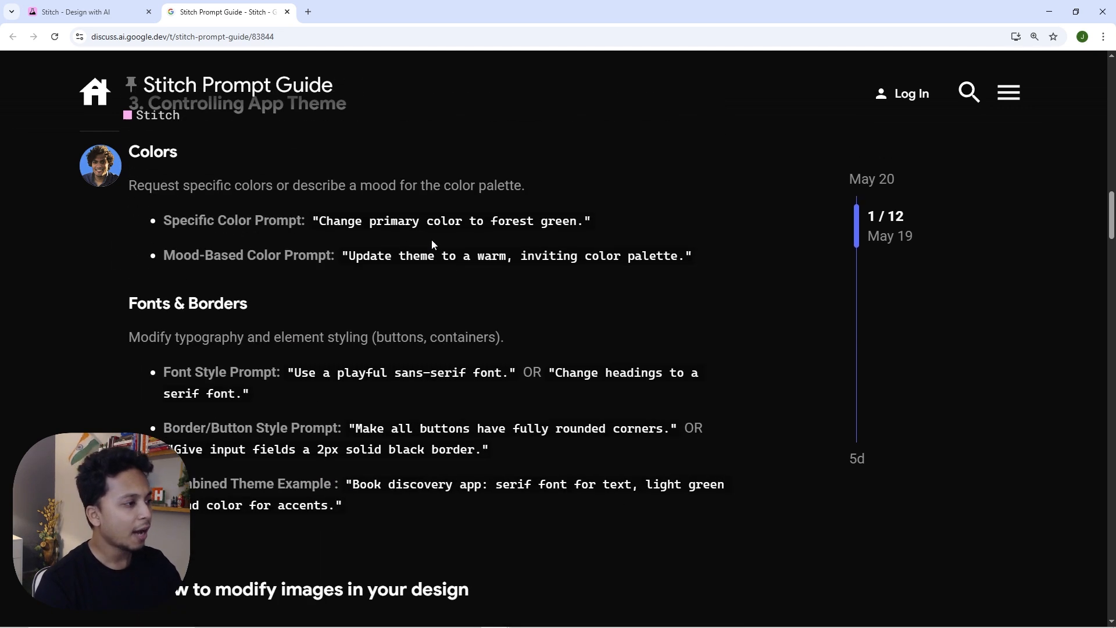
pyautogui.moveTo(370, 222); pyautogui.dragTo(529, 222)
pyautogui.scroll(-2, 413, 265)
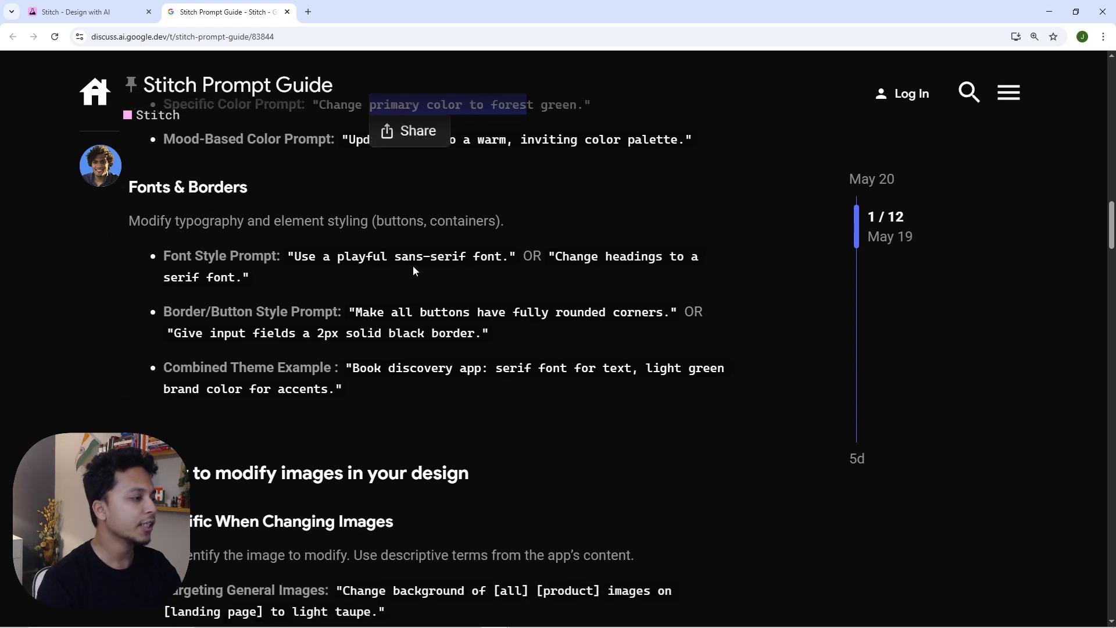
pyautogui.moveTo(415, 256); pyautogui.dragTo(542, 262)
pyautogui.moveTo(403, 368); pyautogui.dragTo(495, 368)
# Read the guide's remaining sections on modifying images, changing the app's text language, and pro tips for Stitch.
pyautogui.scroll(-4, 581, 360)
pyautogui.scroll(-2, 594, 359)
pyautogui.scroll(-3, 594, 358)
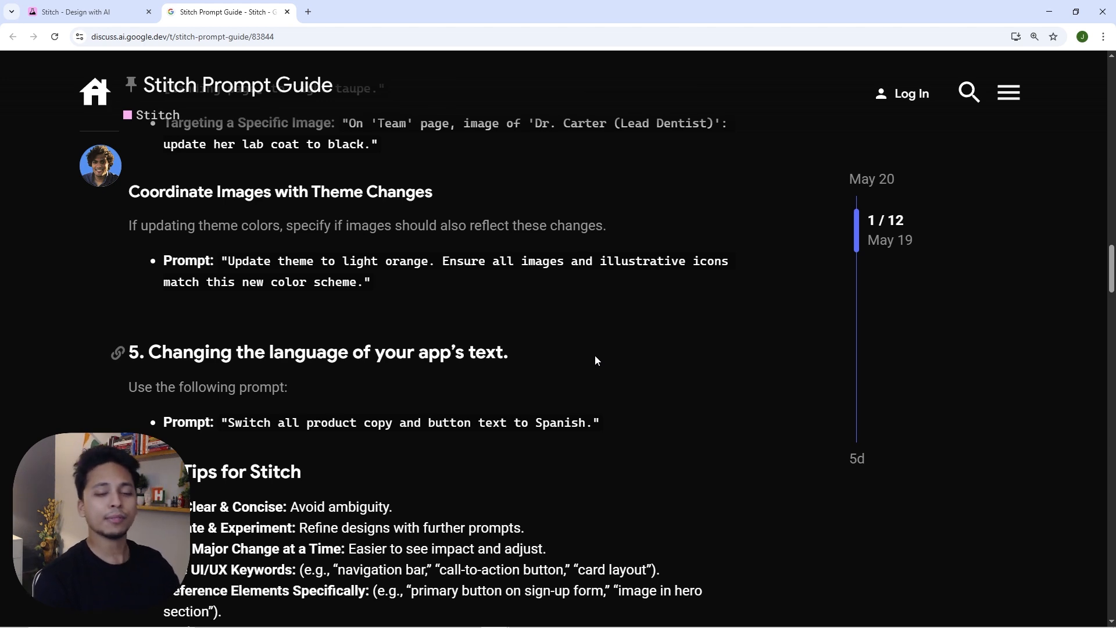
pyautogui.scroll(-4, 594, 360)
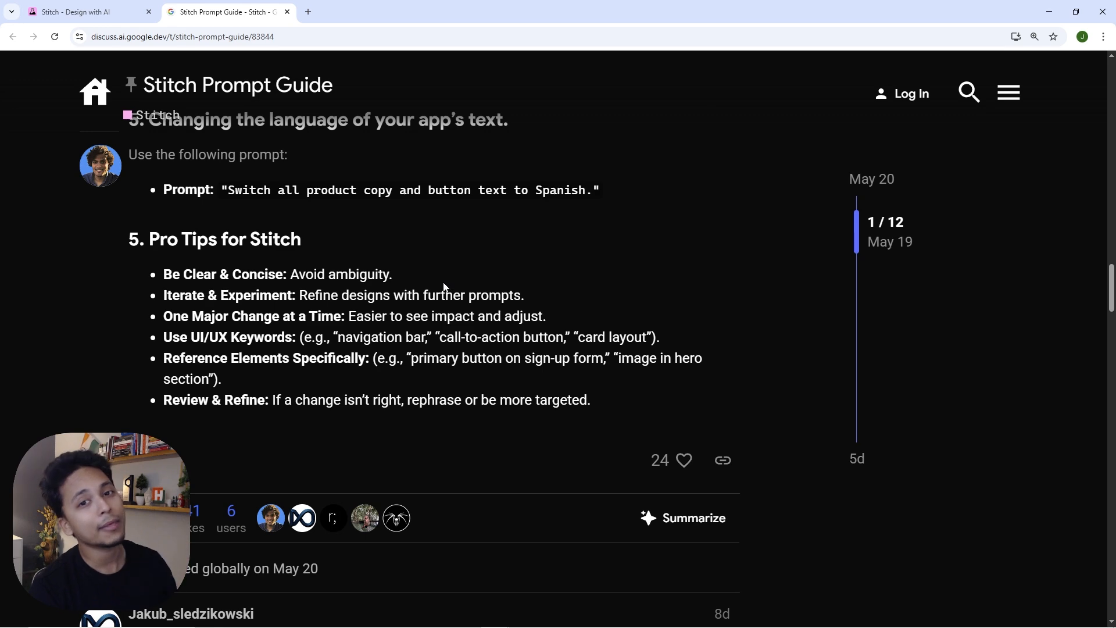
# Find the community reply about a task dashboard for factory operators and read its two-row layout and What went wrong list.
pyautogui.scroll(-10, 445, 286)
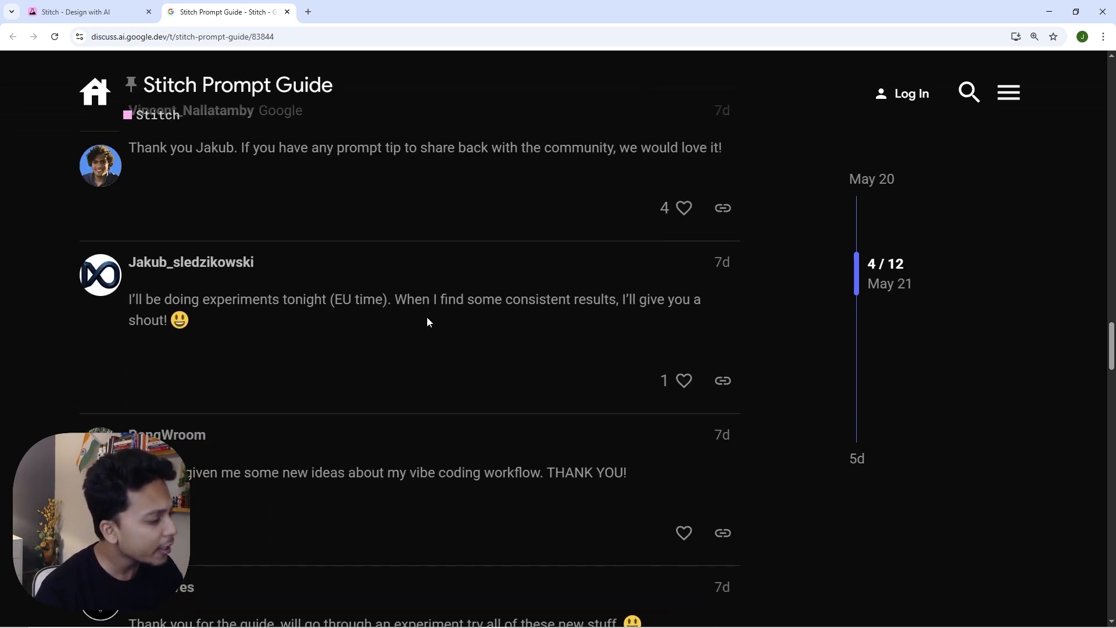
pyautogui.scroll(-11, 426, 317)
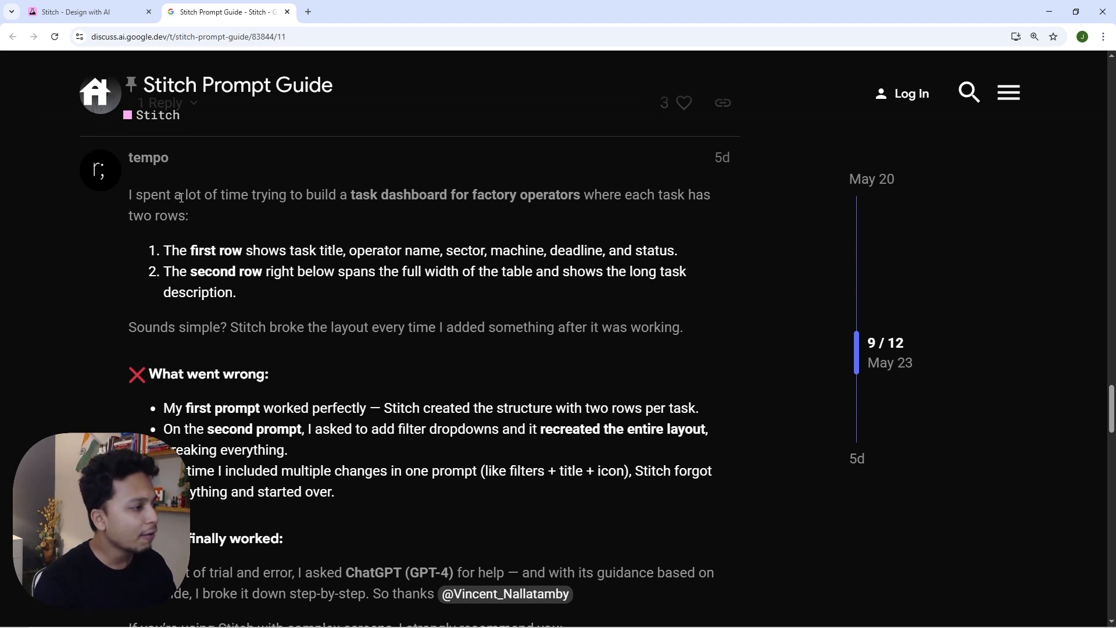
pyautogui.moveTo(178, 197); pyautogui.dragTo(579, 195)
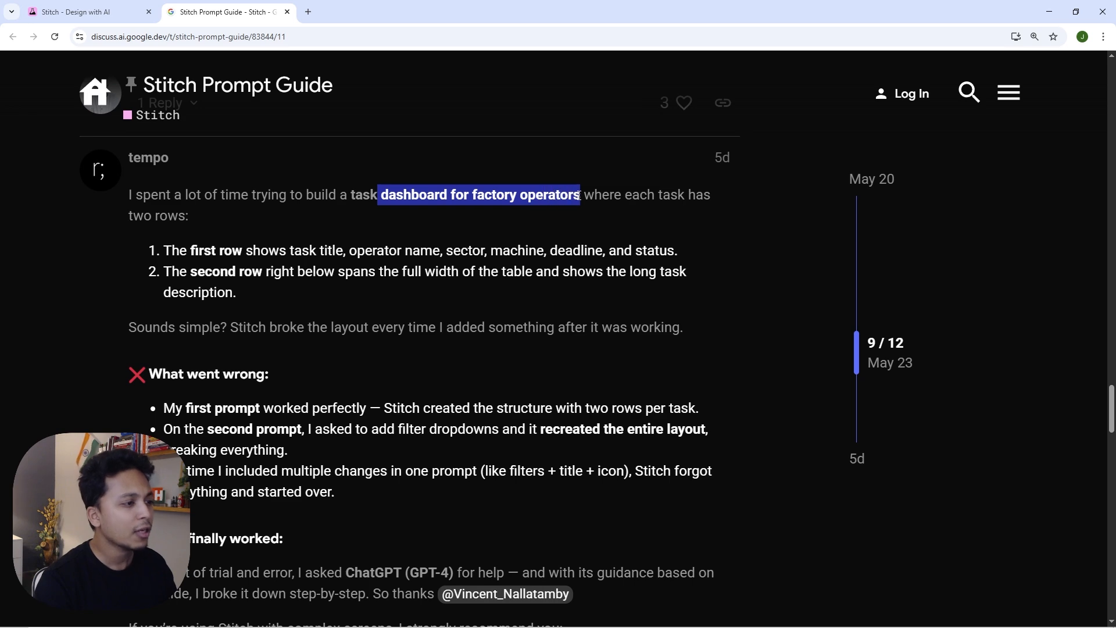
pyautogui.click(600, 265)
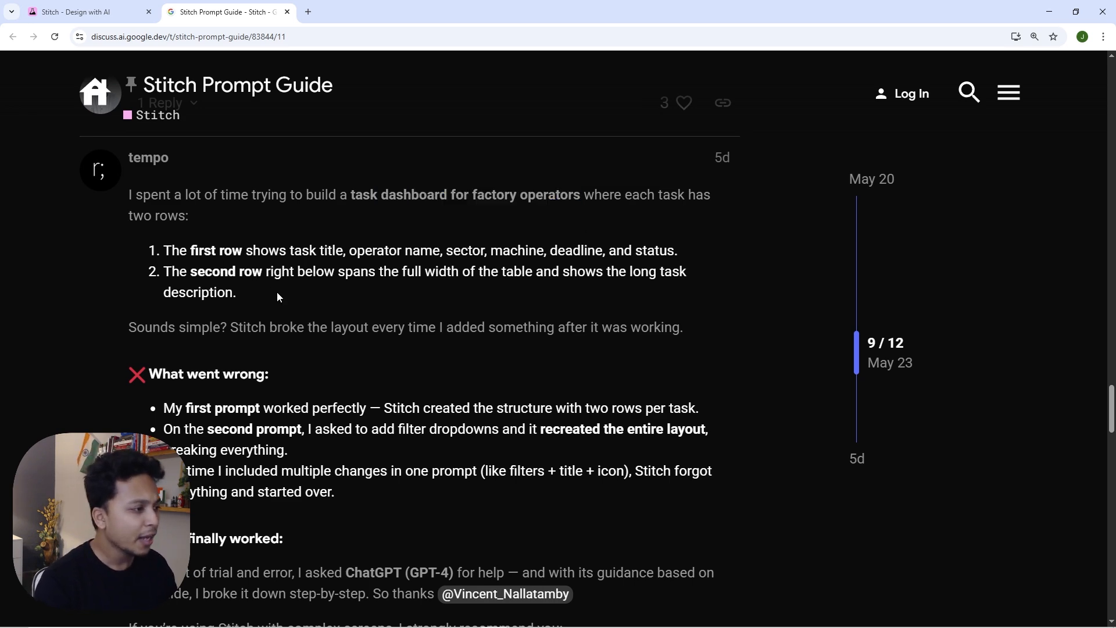
pyautogui.moveTo(278, 293); pyautogui.dragTo(163, 271)
pyautogui.scroll(-3, 367, 234)
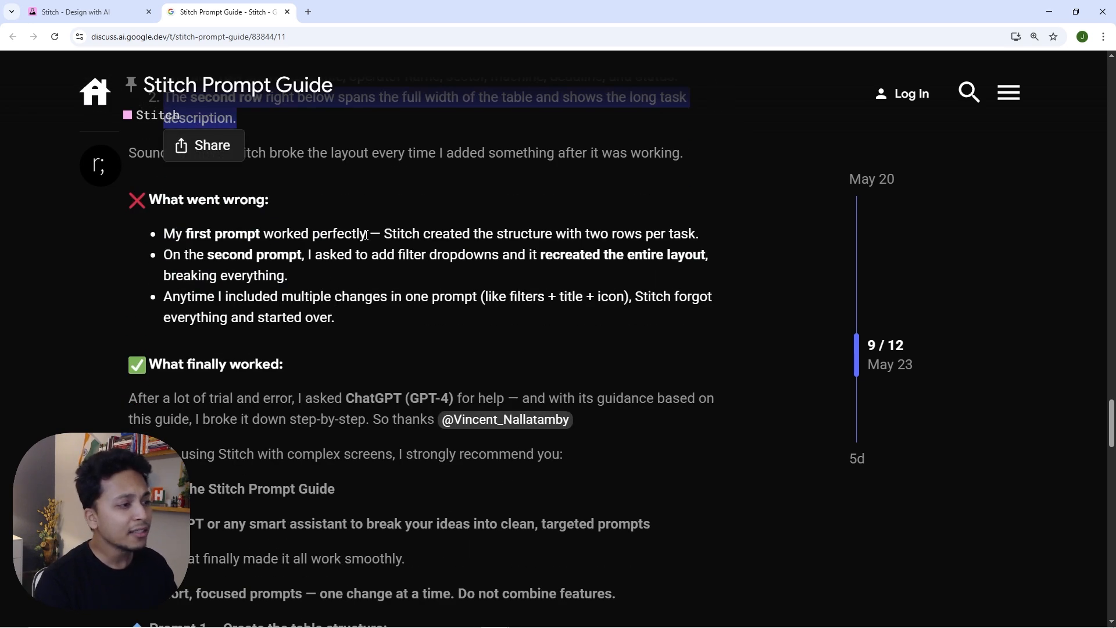
pyautogui.scroll(2, 366, 235)
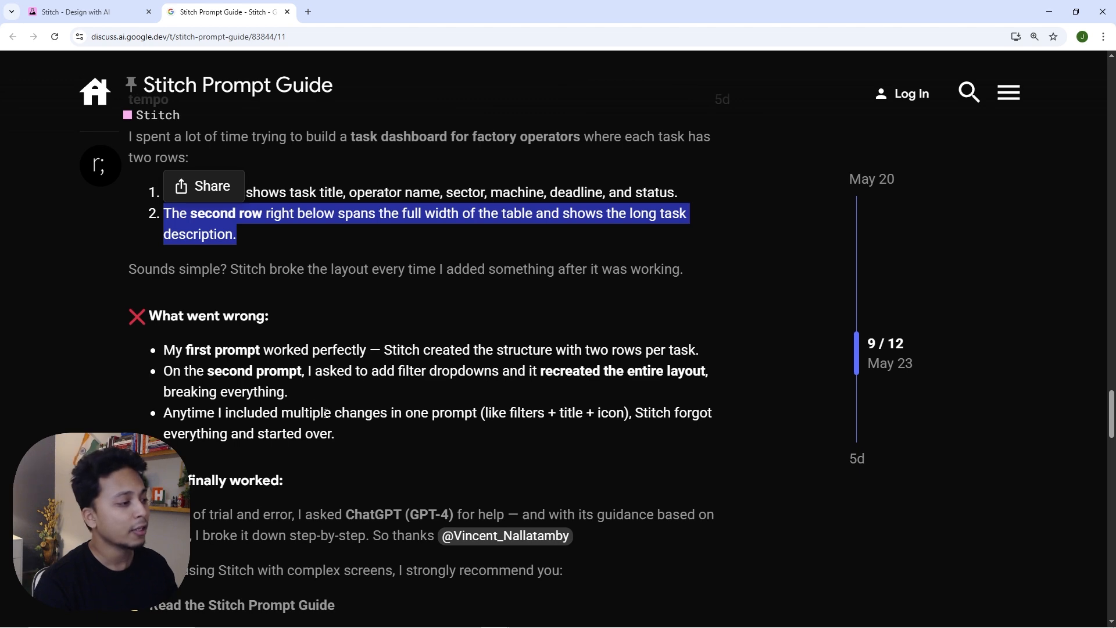
pyautogui.moveTo(337, 434); pyautogui.dragTo(198, 326)
pyautogui.scroll(-2, 292, 295)
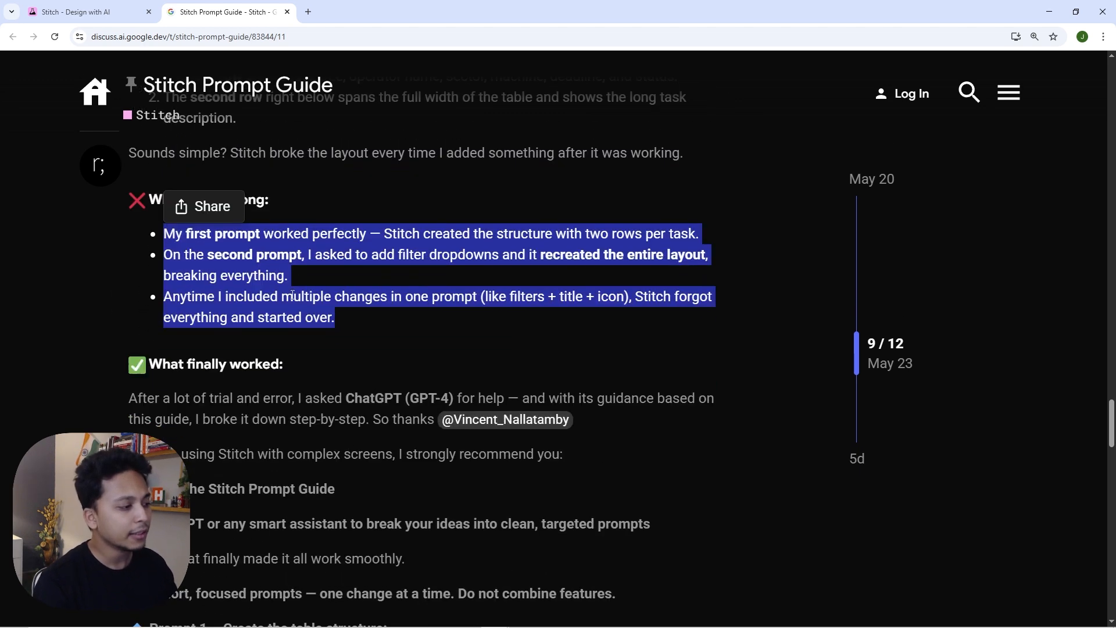
# Read the reply's What finally worked section, highlighting the advice on using GPT and breaking the work down step by step.
pyautogui.scroll(-2, 293, 295)
pyautogui.moveTo(187, 404); pyautogui.dragTo(263, 416)
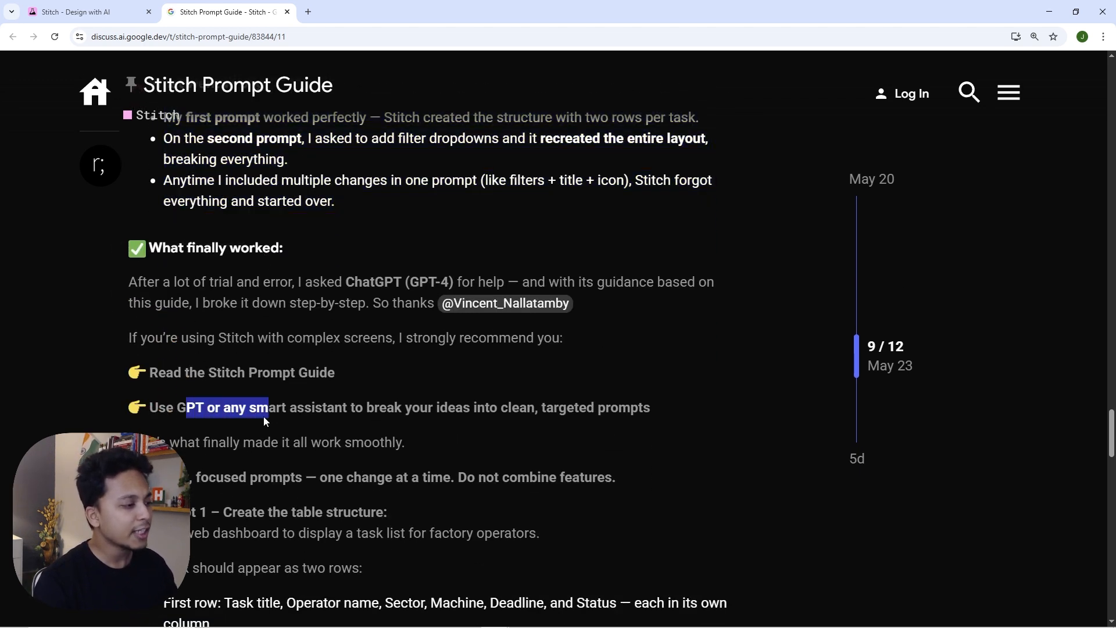
pyautogui.click(355, 300)
pyautogui.moveTo(254, 298); pyautogui.dragTo(381, 303)
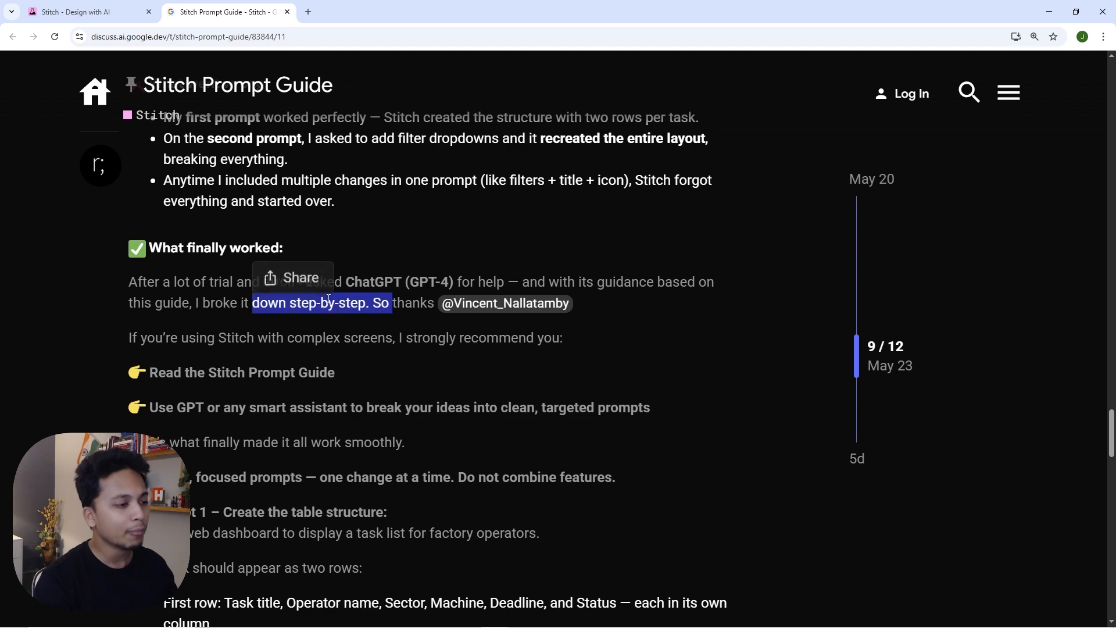
pyautogui.scroll(-2, 288, 309)
pyautogui.click(287, 308)
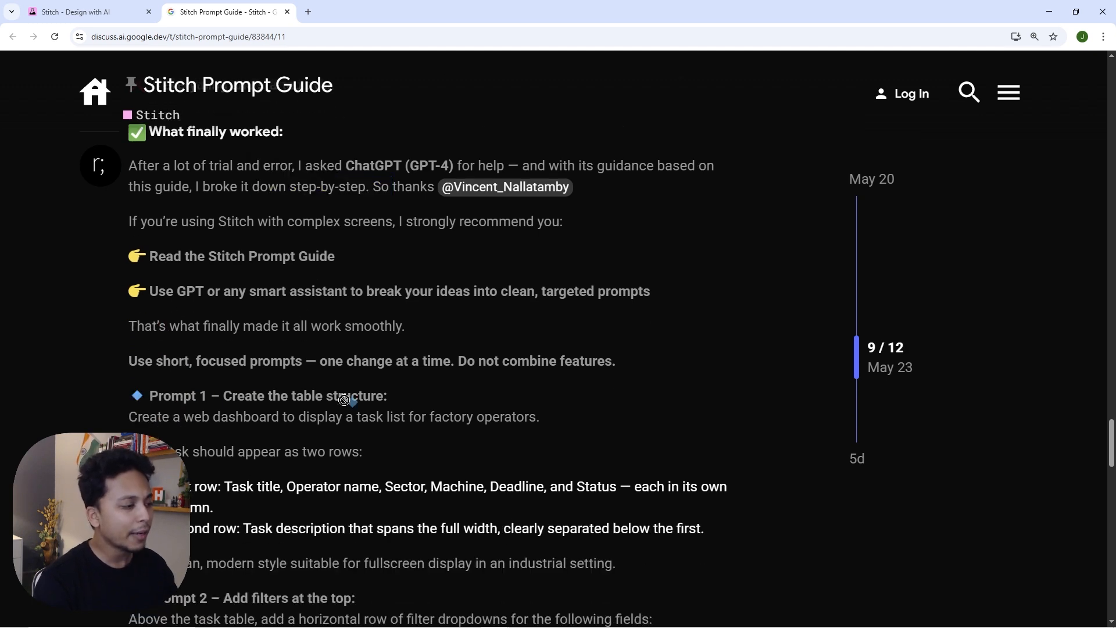
# Go through the reply's follow-up prompts for filters and title alignment, and highlight its closing Pro Tips.
pyautogui.scroll(-4, 357, 376)
pyautogui.moveTo(164, 365); pyautogui.dragTo(366, 376)
pyautogui.scroll(-4, 366, 375)
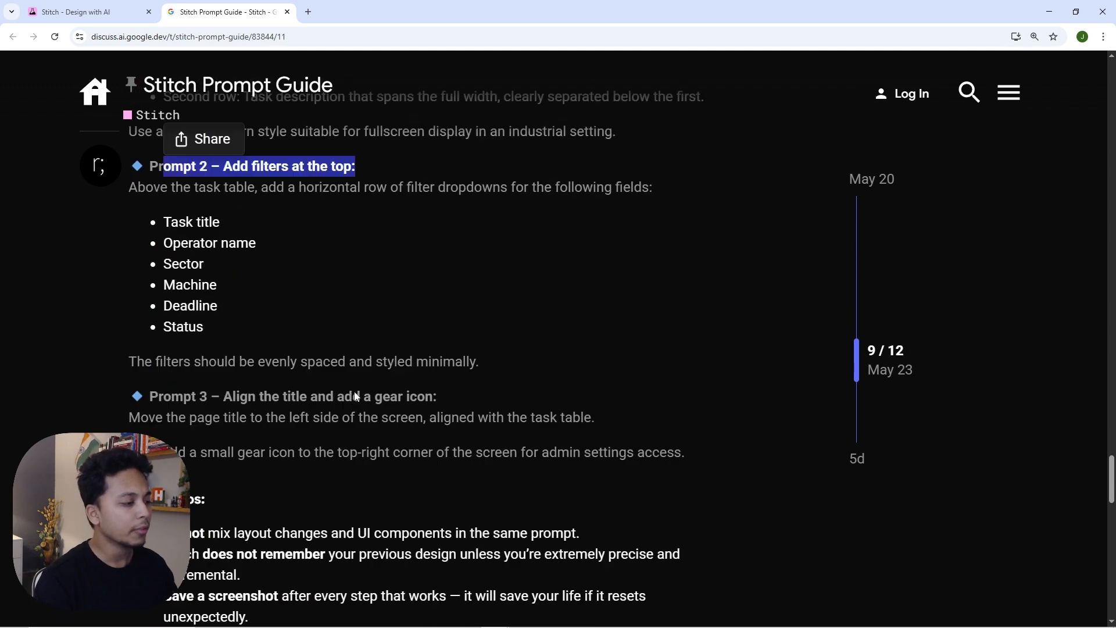
pyautogui.moveTo(163, 363); pyautogui.dragTo(390, 366)
pyautogui.scroll(-3, 290, 406)
pyautogui.moveTo(291, 406); pyautogui.dragTo(163, 324)
pyautogui.click(361, 312)
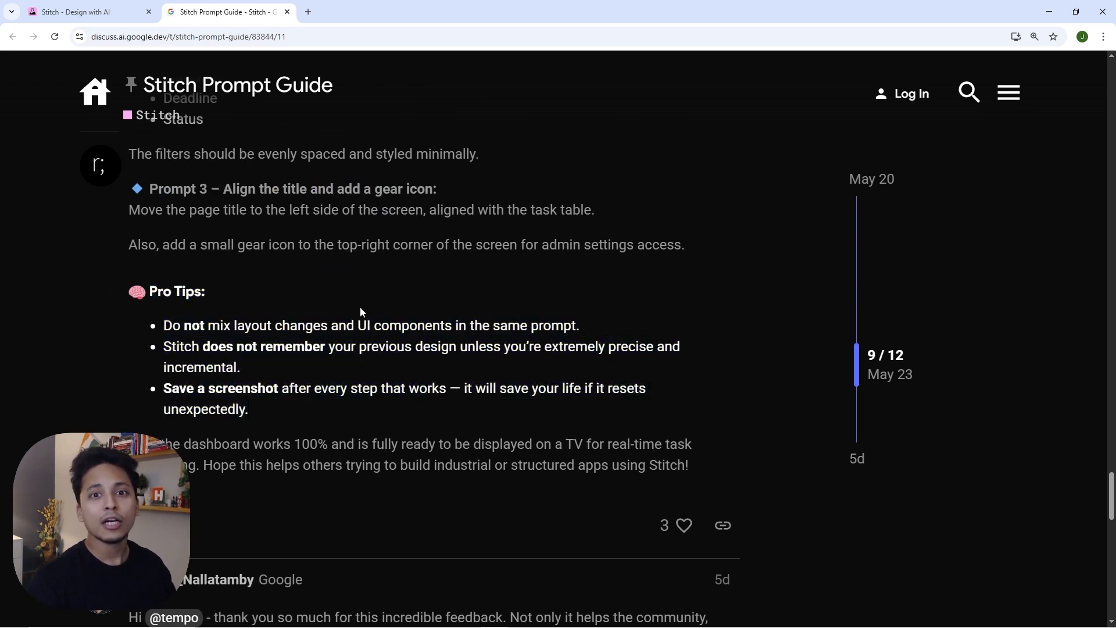